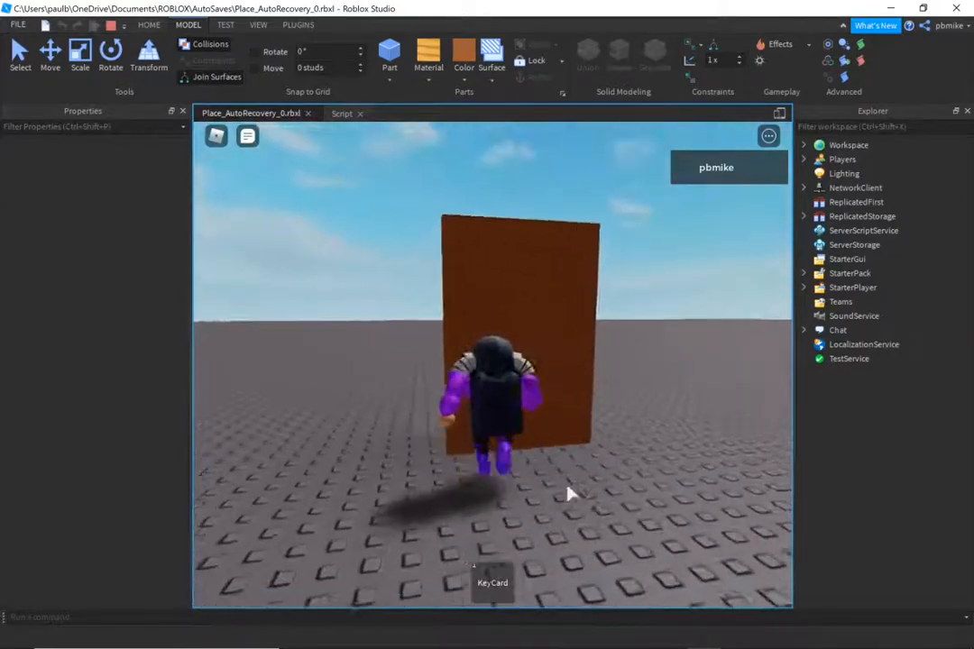
- Play-test the brown door by approaching it with the KeyCard equipped and again with it put away
{"action": "key", "text": "s"}
{"action": "left_click", "coordinate": [509, 585]}
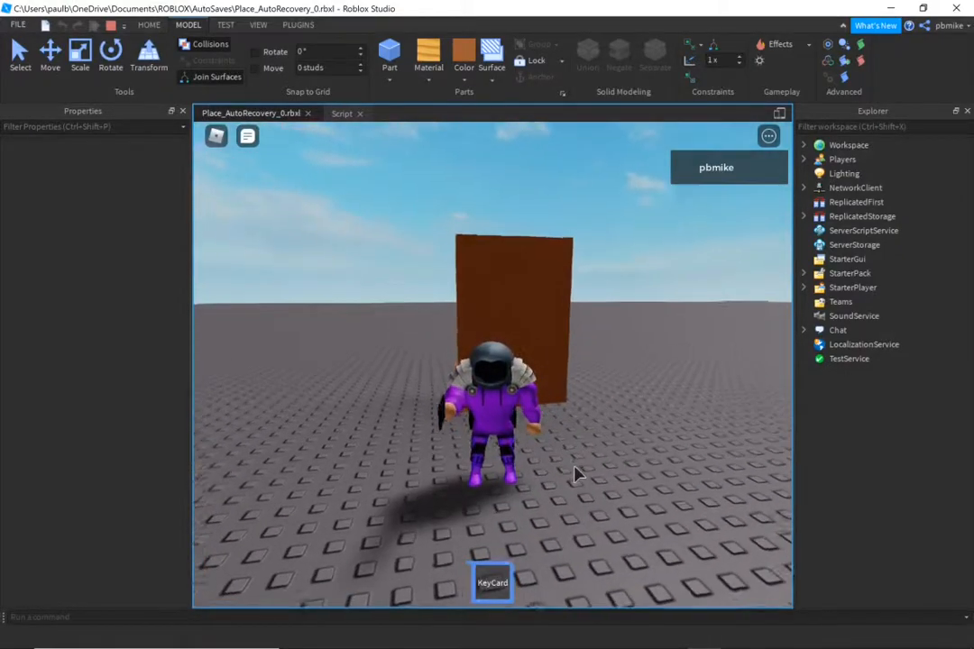
{"action": "key", "text": "w"}
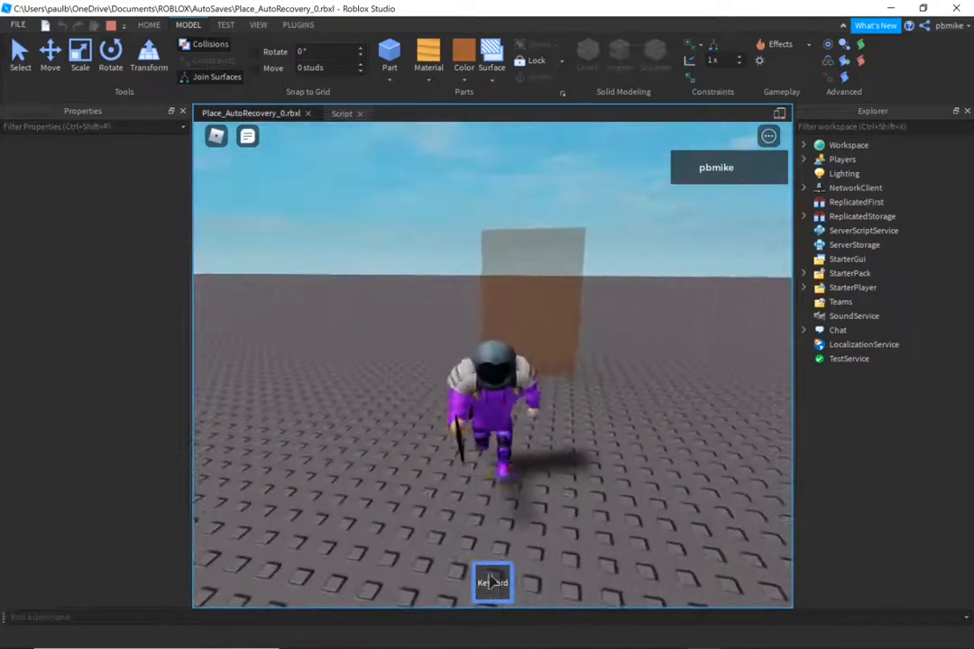
{"action": "left_click", "coordinate": [493, 582]}
{"action": "key", "text": "w"}
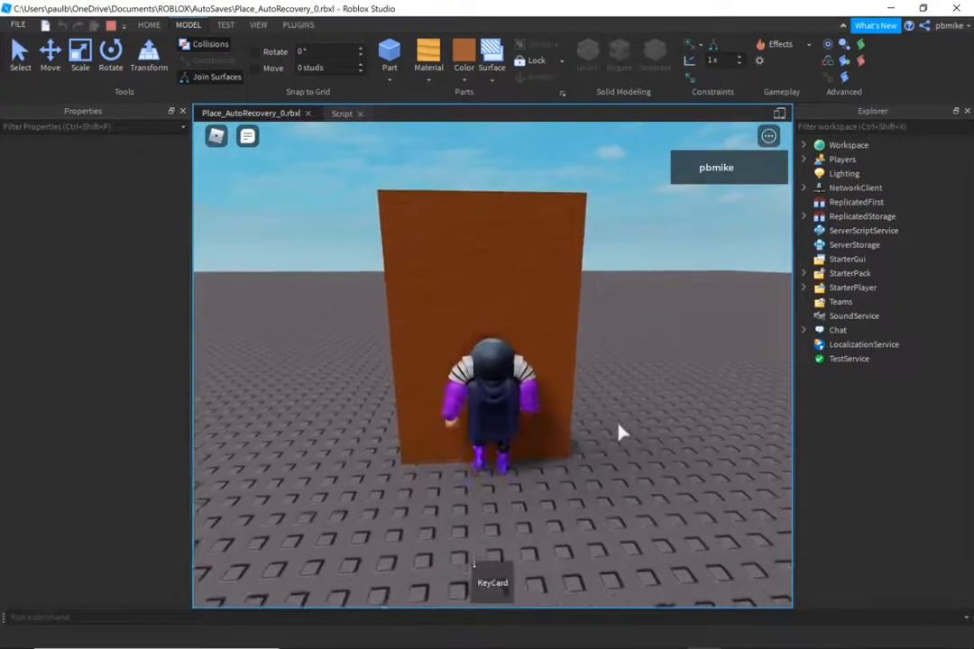
{"action": "key", "text": "space"}
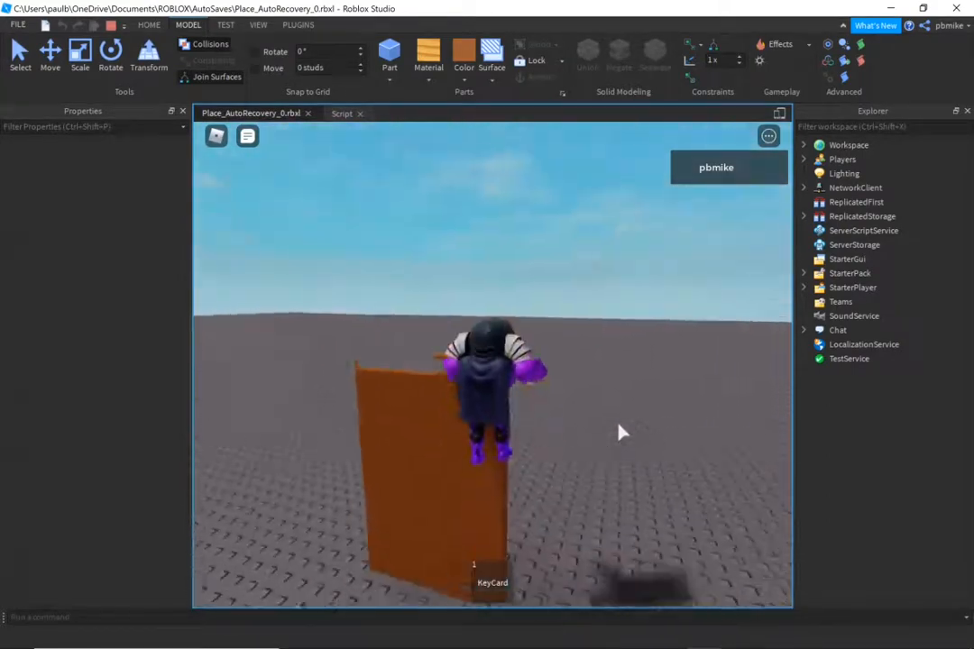
{"action": "key", "text": "s"}
{"action": "key", "text": "s"}
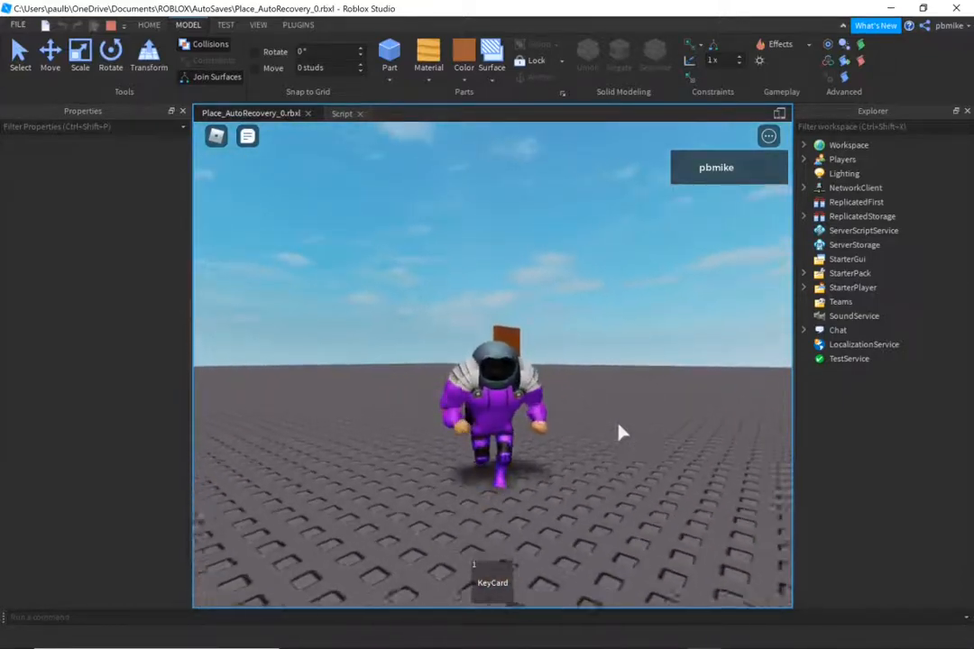
{"action": "key", "text": "space"}
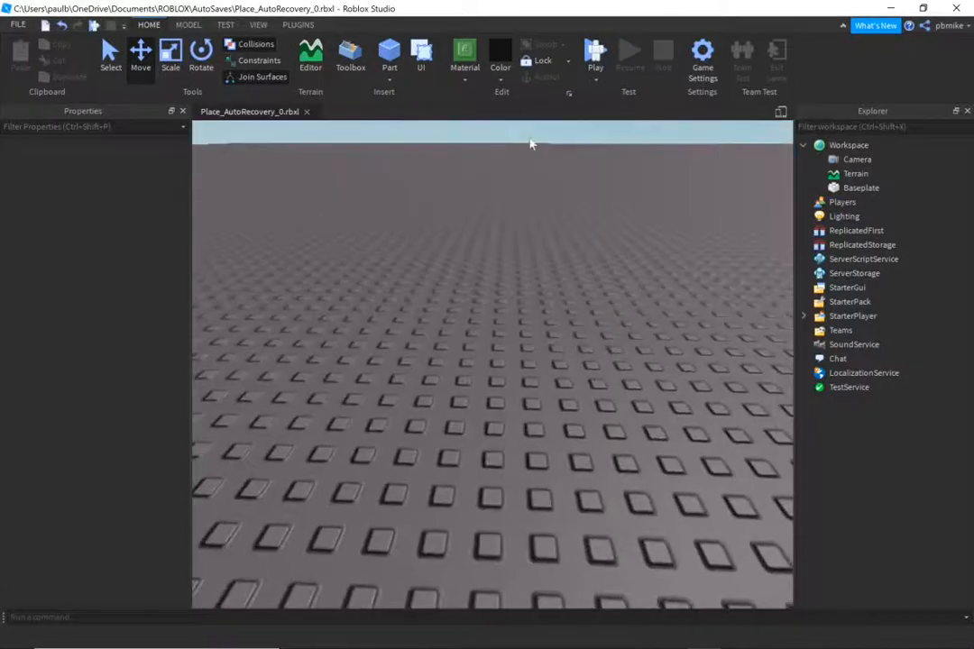
- Insert a block part on the baseplate and scale its height down to a very thin slab
{"action": "left_click", "coordinate": [392, 56]}
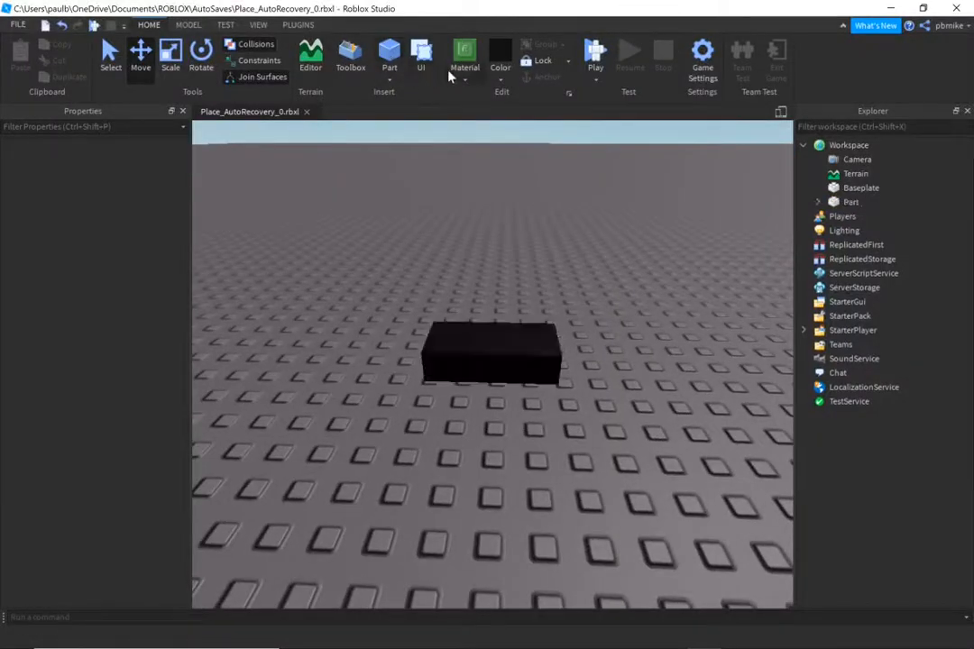
{"action": "left_click", "coordinate": [510, 355]}
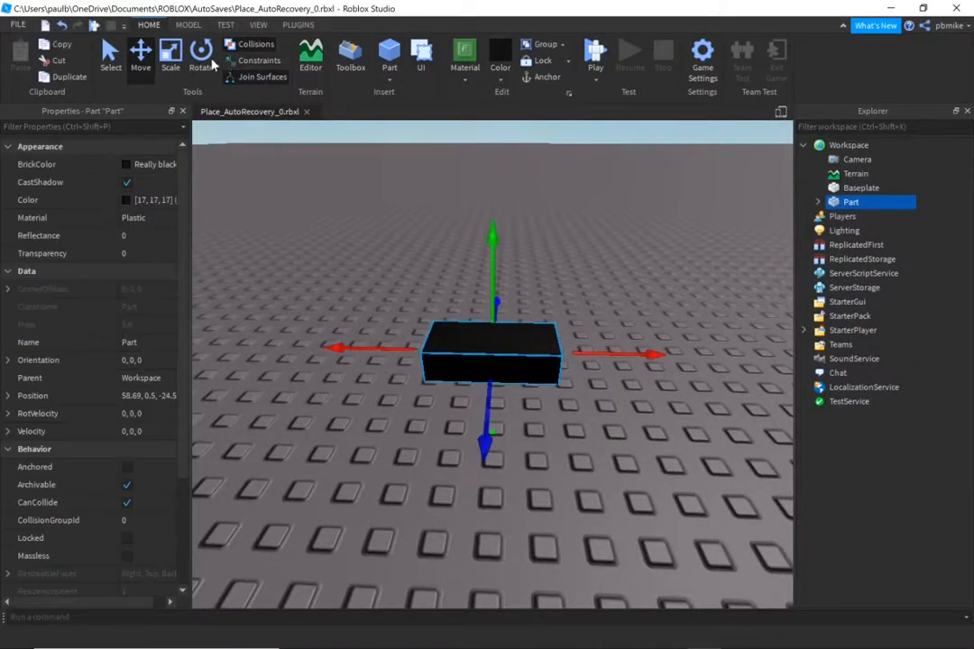
{"action": "left_click", "coordinate": [179, 56]}
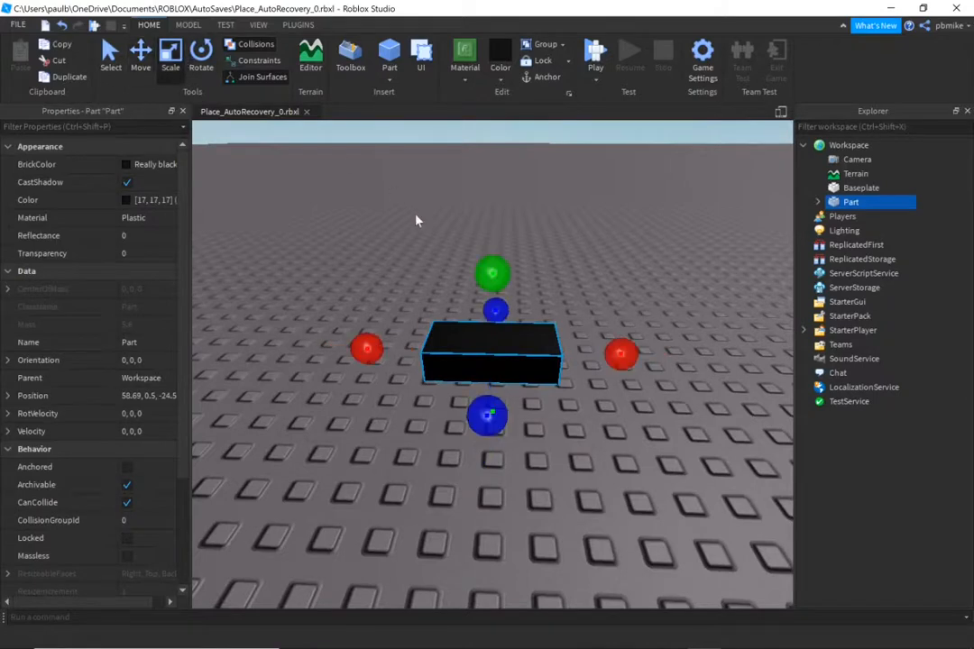
{"action": "left_click", "coordinate": [189, 26]}
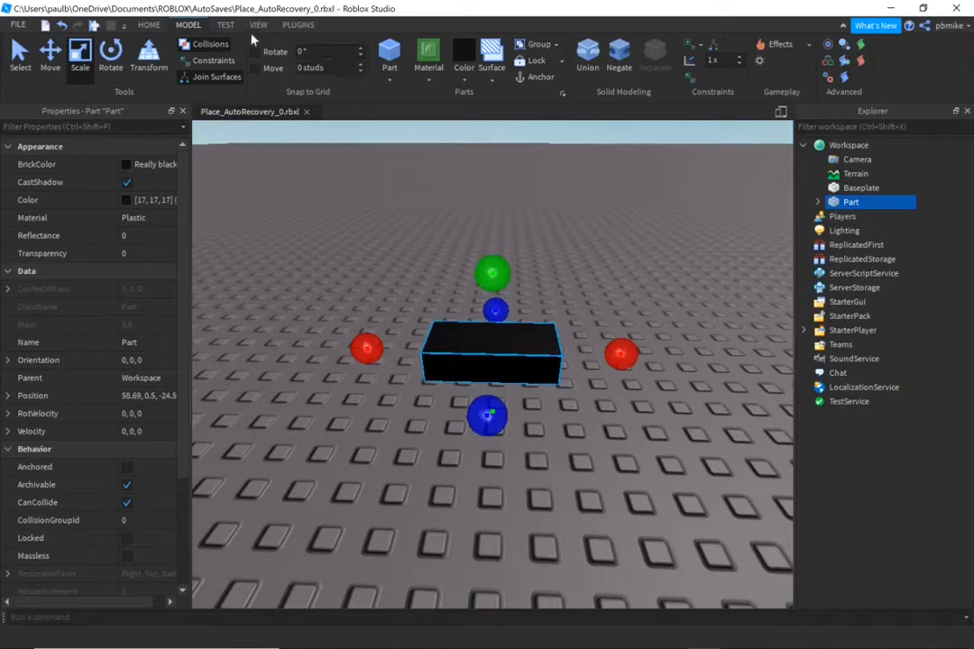
{"action": "left_click", "coordinate": [150, 25]}
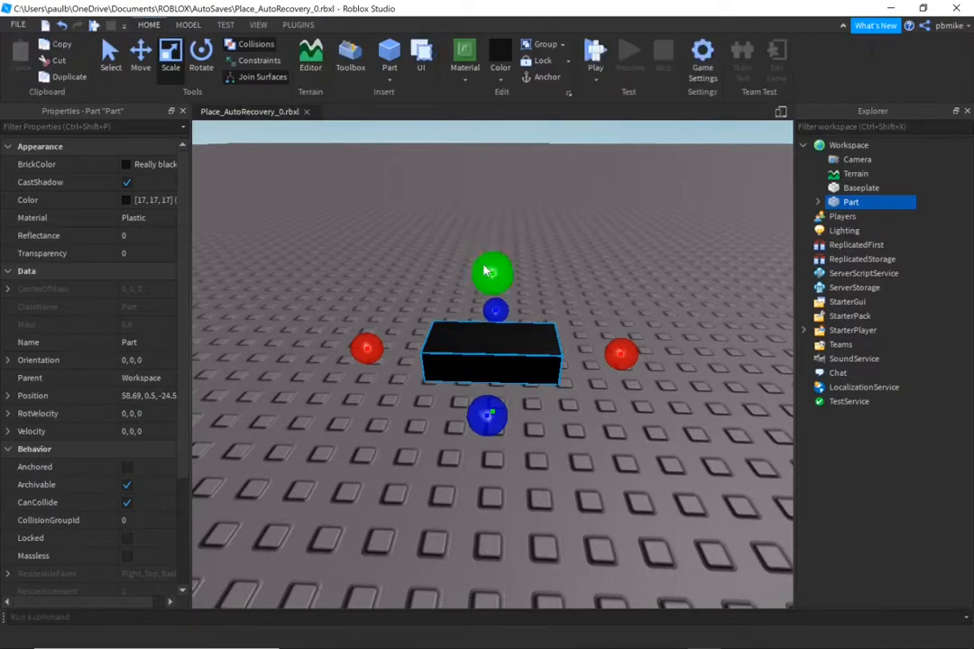
{"action": "left_click_drag", "start_coordinate": [485, 271], "coordinate": [492, 311]}
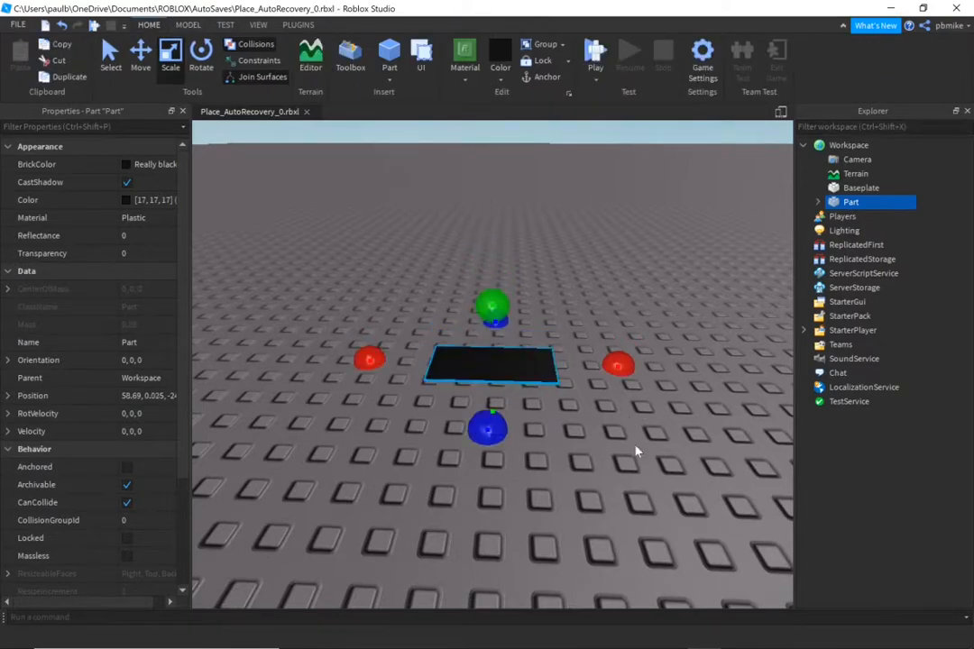
- Shrink the slab's length and width to the proportions of a small key card
{"action": "right_click_drag", "start_coordinate": [637, 452], "coordinate": [637, 453]}
{"action": "scroll", "coordinate": [637, 453], "scroll_direction": "down", "scroll_amount": 2}
{"action": "scroll", "coordinate": [639, 454], "scroll_direction": "up", "scroll_amount": 1}
{"action": "left_click_drag", "start_coordinate": [646, 495], "coordinate": [578, 484]}
{"action": "left_click_drag", "start_coordinate": [445, 541], "coordinate": [464, 513]}
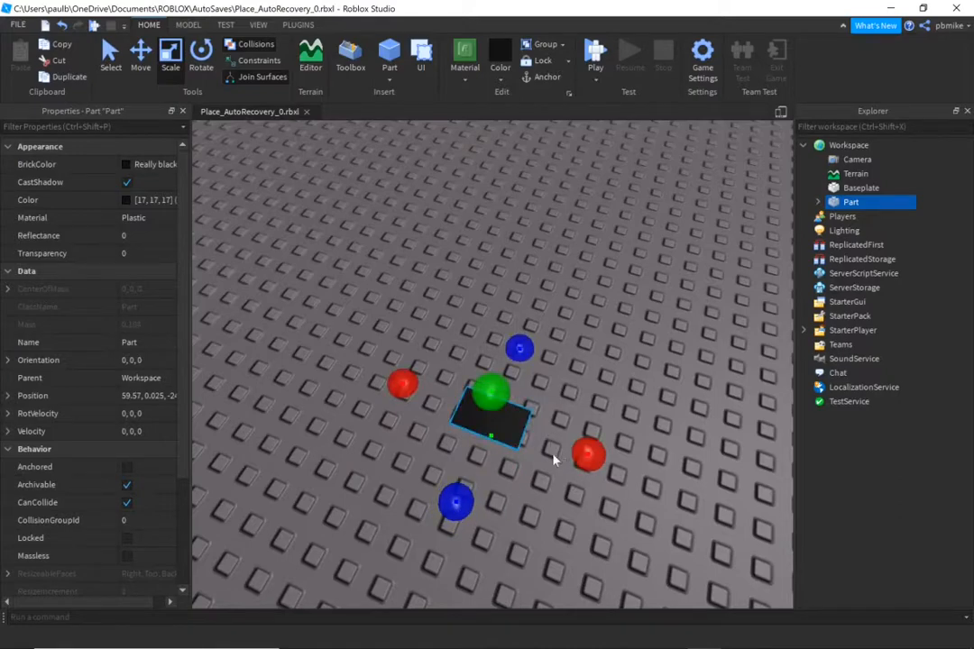
- Examine the card's size and shape from close up and from farther away
{"action": "left_click", "coordinate": [654, 415]}
{"action": "right_click_drag", "start_coordinate": [654, 415], "coordinate": [667, 418]}
{"action": "scroll", "coordinate": [657, 420], "scroll_direction": "up", "scroll_amount": 4}
{"action": "scroll", "coordinate": [659, 419], "scroll_direction": "down", "scroll_amount": 4}
{"action": "scroll", "coordinate": [668, 418], "scroll_direction": "up", "scroll_amount": 3}
{"action": "scroll", "coordinate": [668, 417], "scroll_direction": "down", "scroll_amount": 5}
{"action": "scroll", "coordinate": [667, 415], "scroll_direction": "up", "scroll_amount": 10}
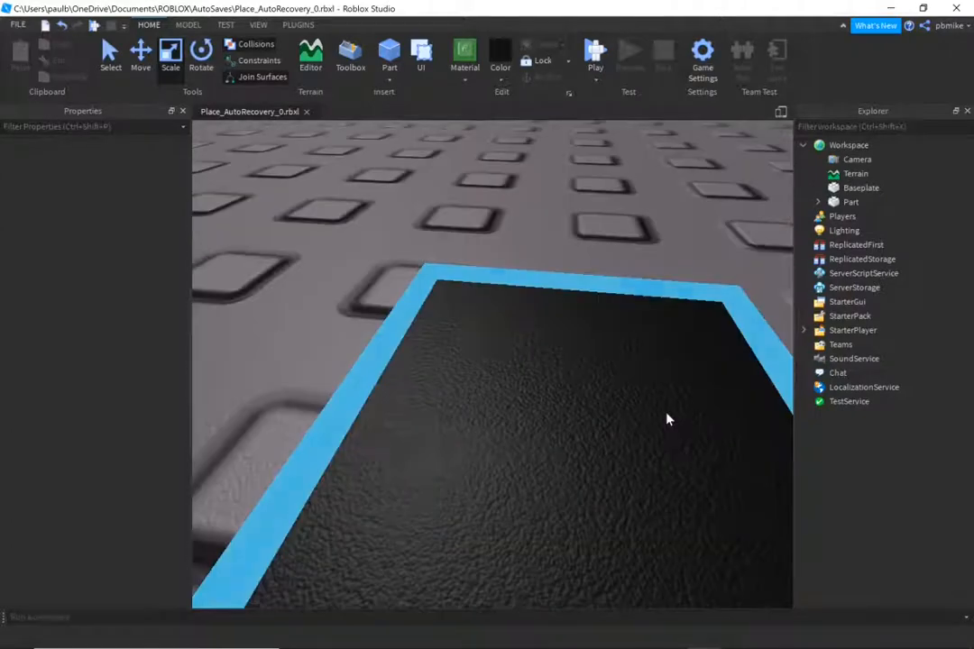
{"action": "scroll", "coordinate": [667, 418], "scroll_direction": "down", "scroll_amount": 10}
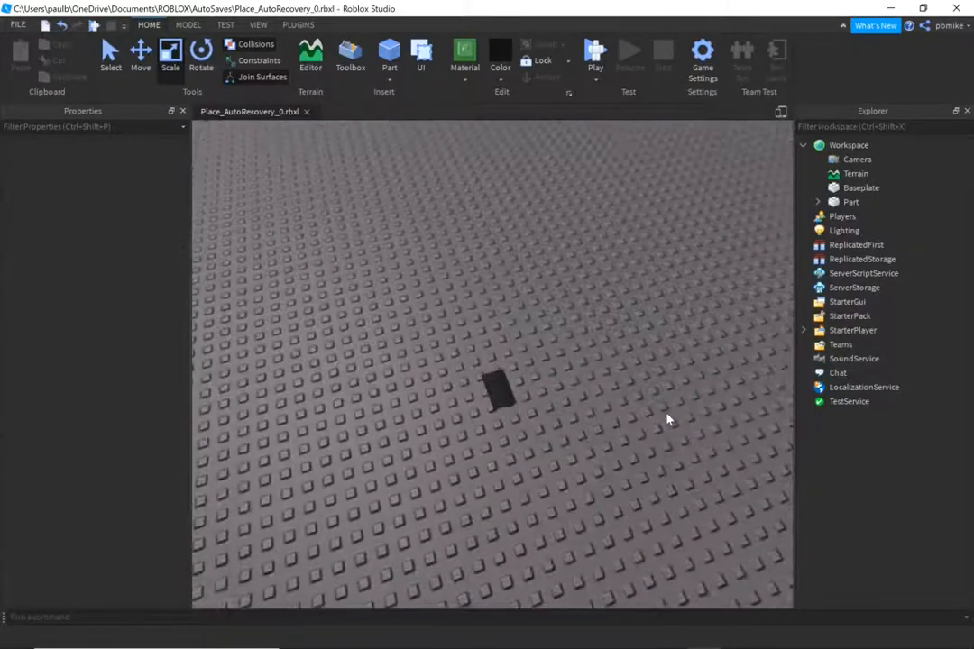
{"action": "scroll", "coordinate": [668, 417], "scroll_direction": "up", "scroll_amount": 3}
- Raise the card above the baseplate to a height of about 1.87 studs and rename the part Handle
{"action": "left_click", "coordinate": [479, 413]}
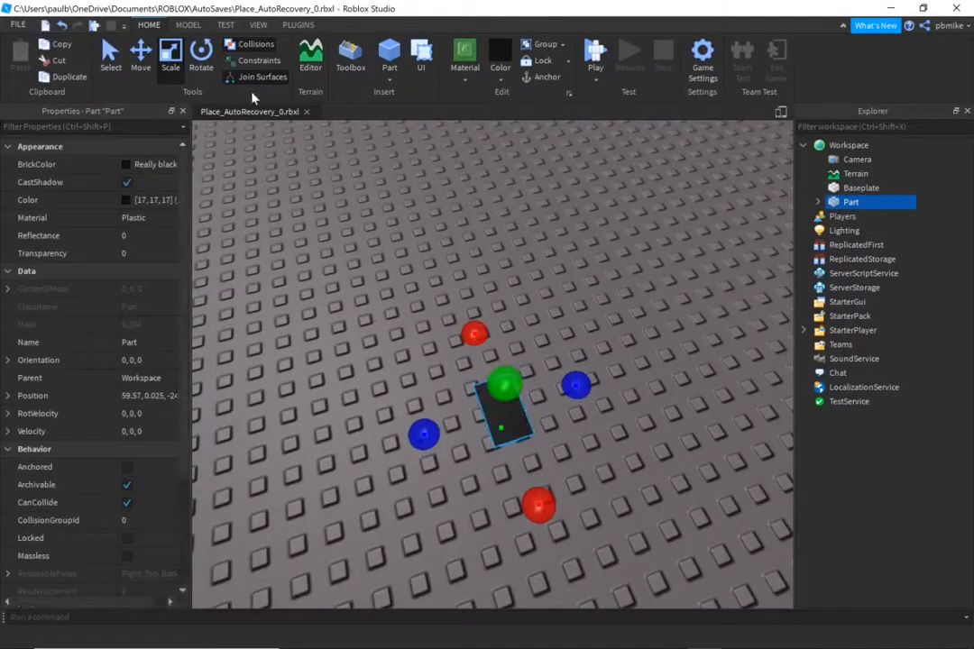
{"action": "key", "text": "ctrl+1"}
{"action": "left_click", "coordinate": [150, 56]}
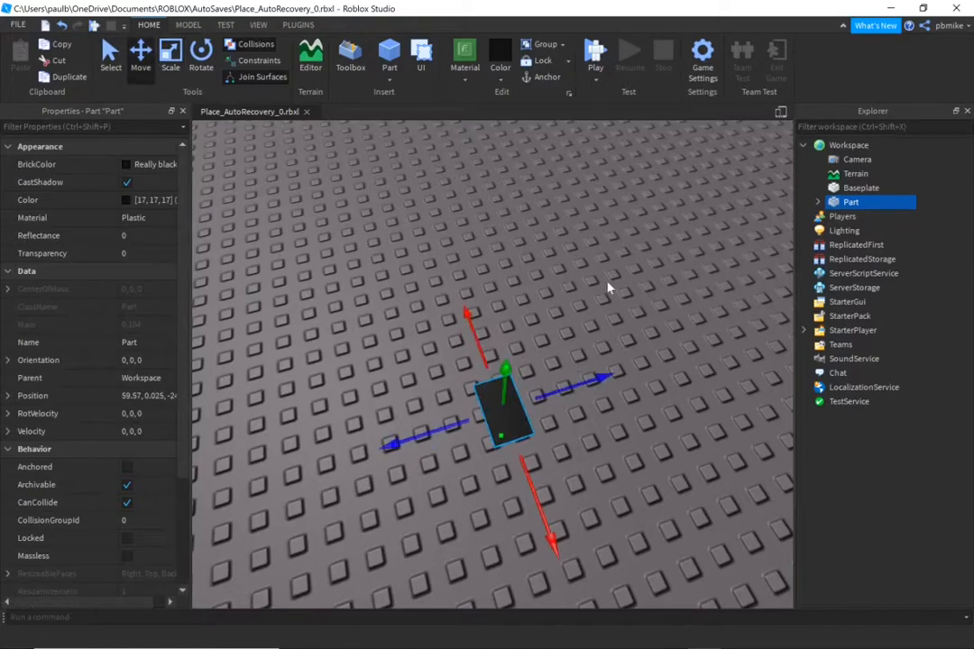
{"action": "right_click_drag", "start_coordinate": [608, 285], "coordinate": [608, 276]}
{"action": "scroll", "coordinate": [608, 285], "scroll_direction": "up", "scroll_amount": 5}
{"action": "scroll", "coordinate": [608, 276], "scroll_direction": "down", "scroll_amount": 5}
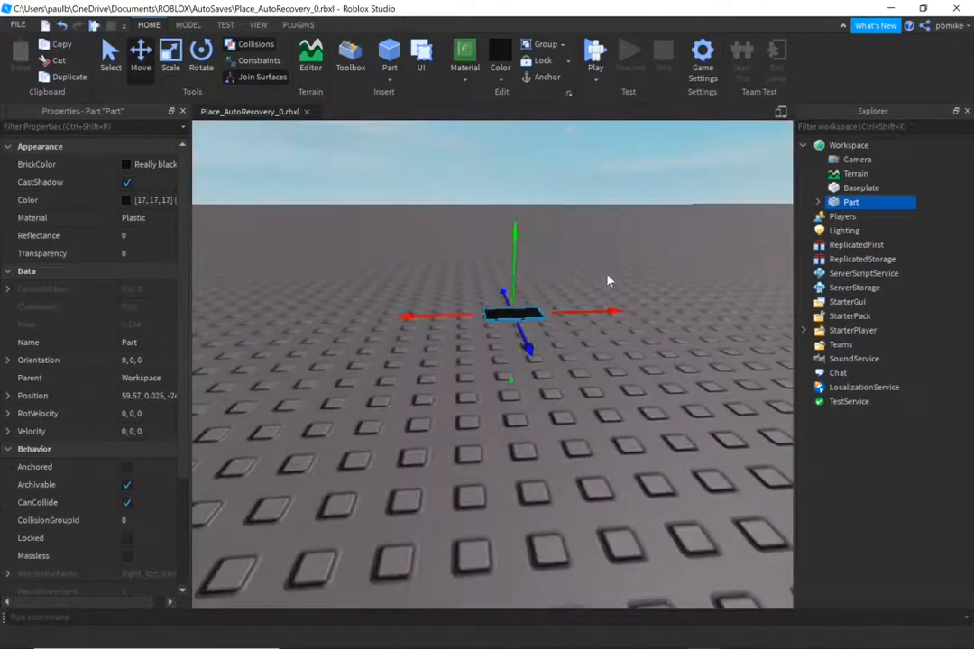
{"action": "left_click_drag", "start_coordinate": [519, 263], "coordinate": [509, 205]}
{"action": "right_click_drag", "start_coordinate": [695, 451], "coordinate": [695, 451]}
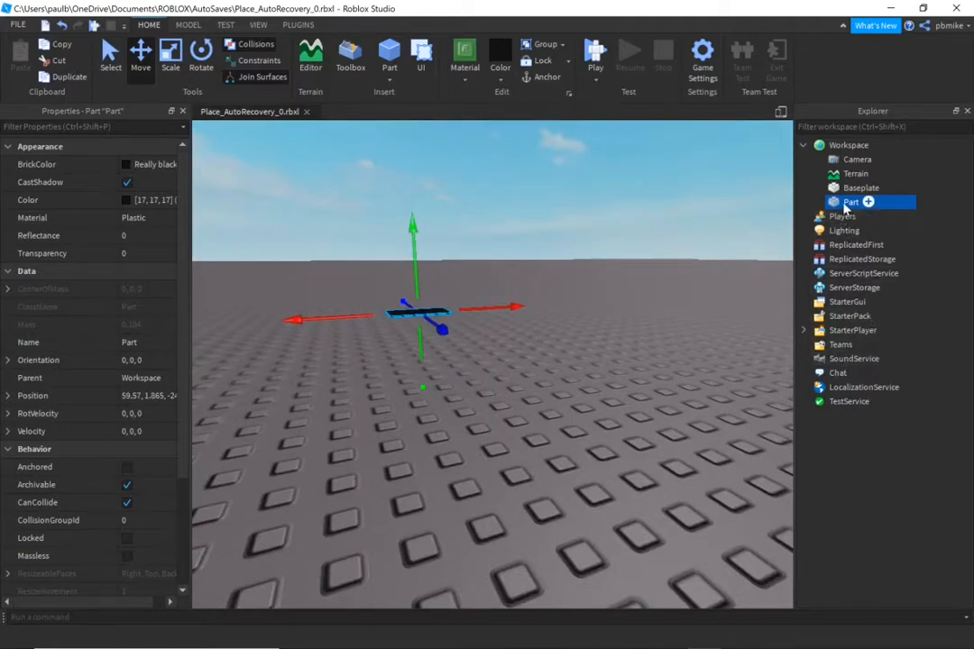
{"action": "right_click", "coordinate": [846, 204]}
{"action": "left_click", "coordinate": [804, 288]}
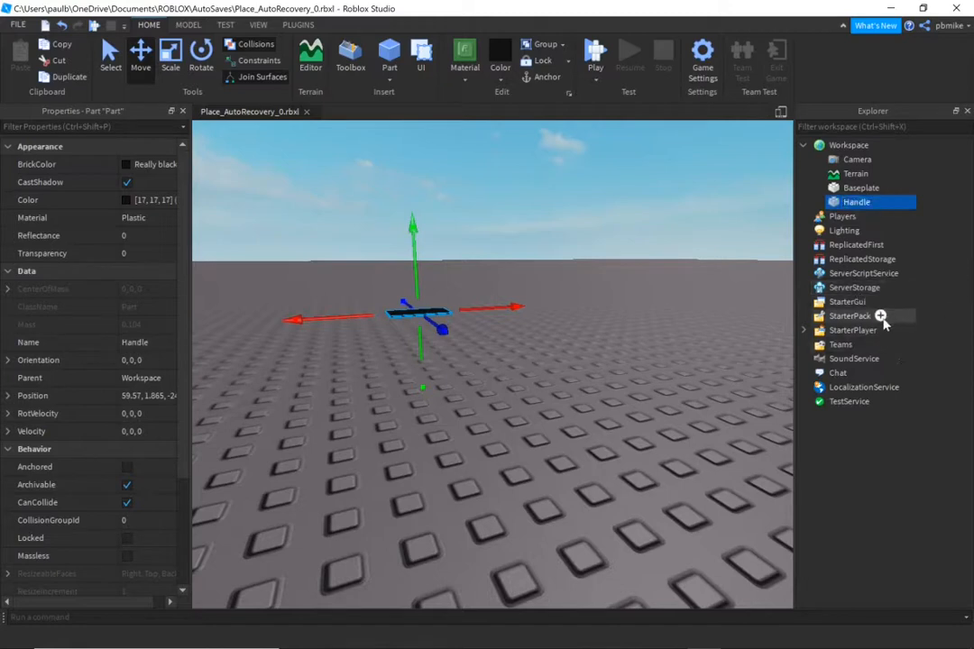
- Insert a Tool named KeyCard into StarterPack and move the Handle part inside it
{"action": "left_click", "coordinate": [882, 316]}
{"action": "left_click", "coordinate": [835, 379]}
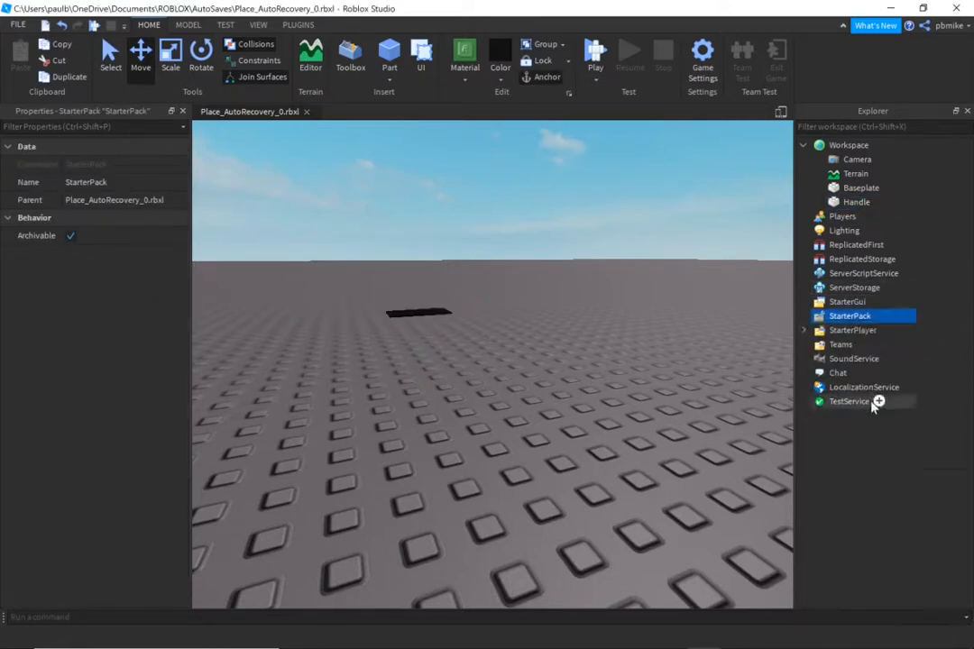
{"action": "right_click", "coordinate": [852, 330]}
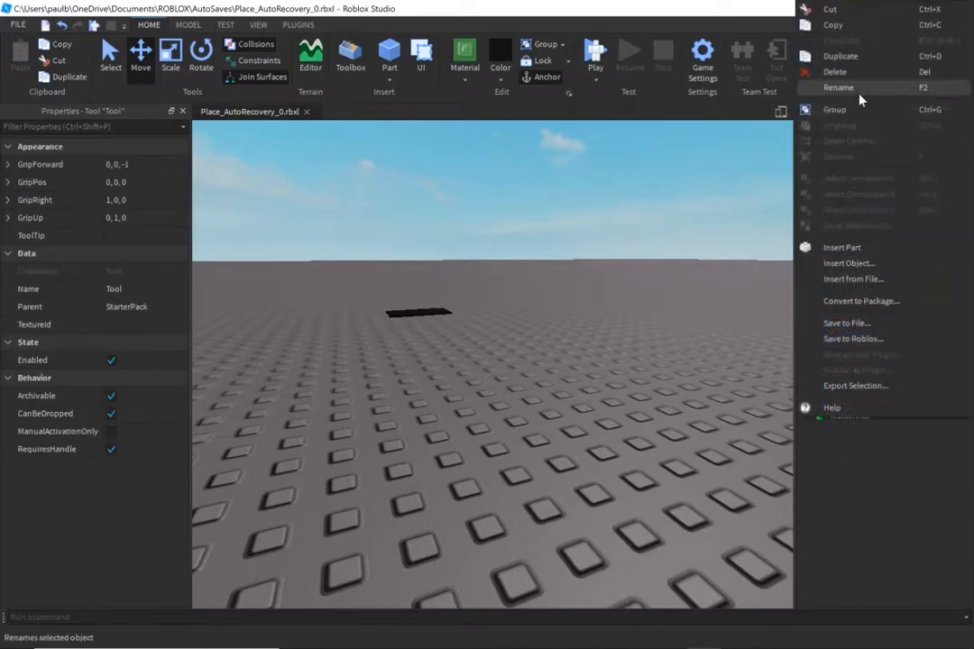
{"action": "left_click", "coordinate": [834, 146]}
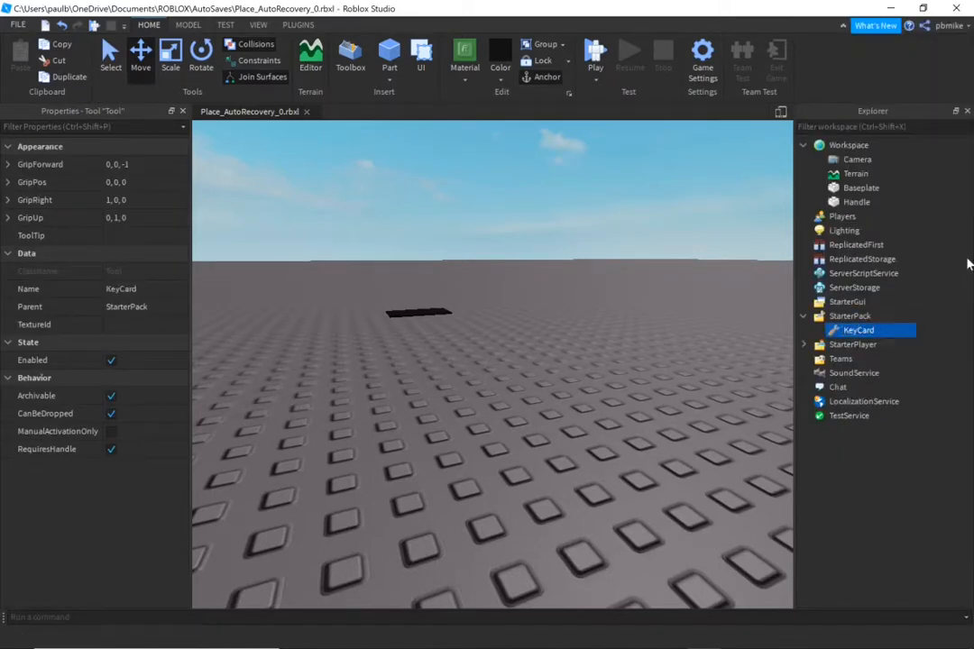
{"action": "left_click_drag", "start_coordinate": [852, 202], "coordinate": [852, 330]}
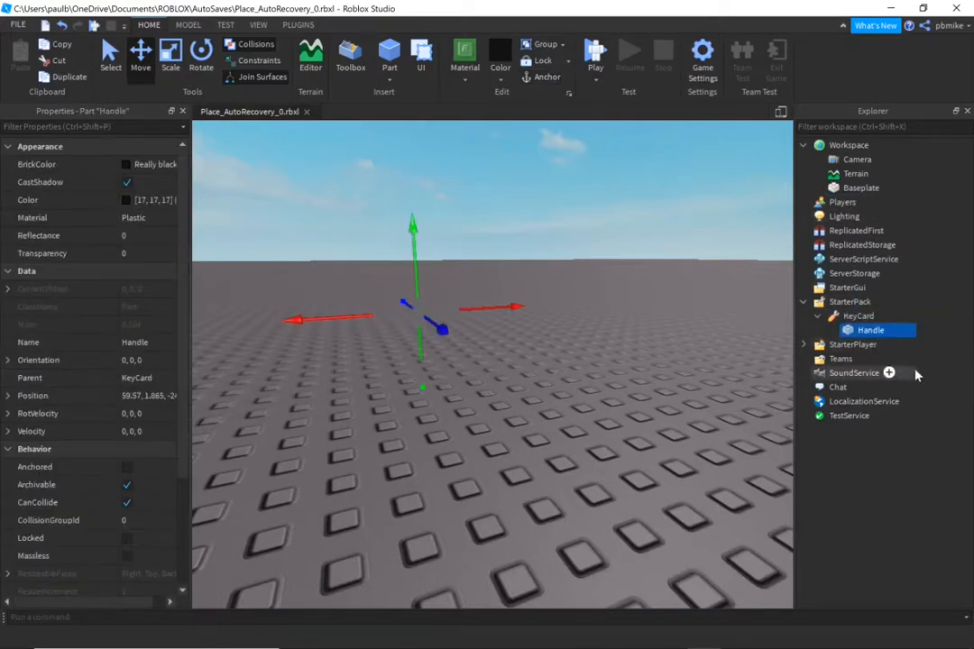
{"action": "right_click_drag", "start_coordinate": [595, 406], "coordinate": [595, 424]}
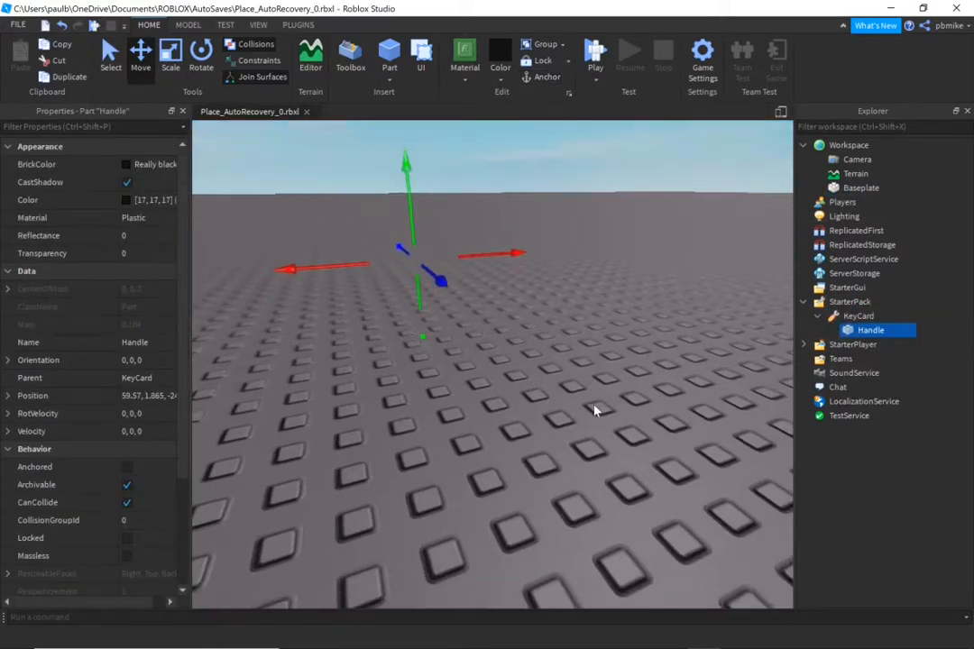
{"action": "left_click", "coordinate": [594, 406]}
{"action": "key", "text": "s"}
{"action": "key", "text": "w"}
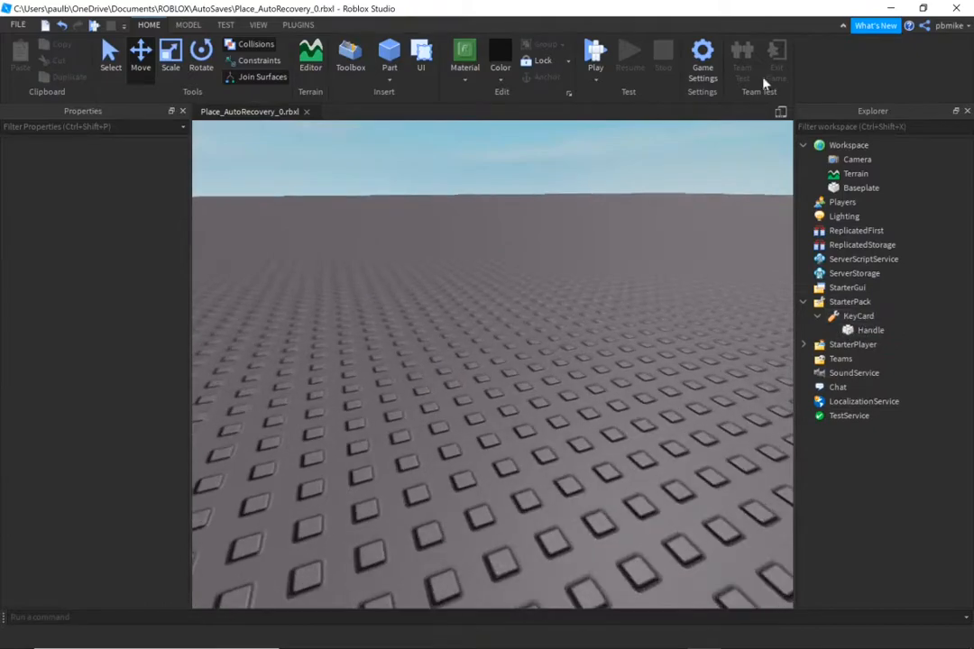
- Show the tools of the installed plugins
{"action": "left_click", "coordinate": [298, 25]}
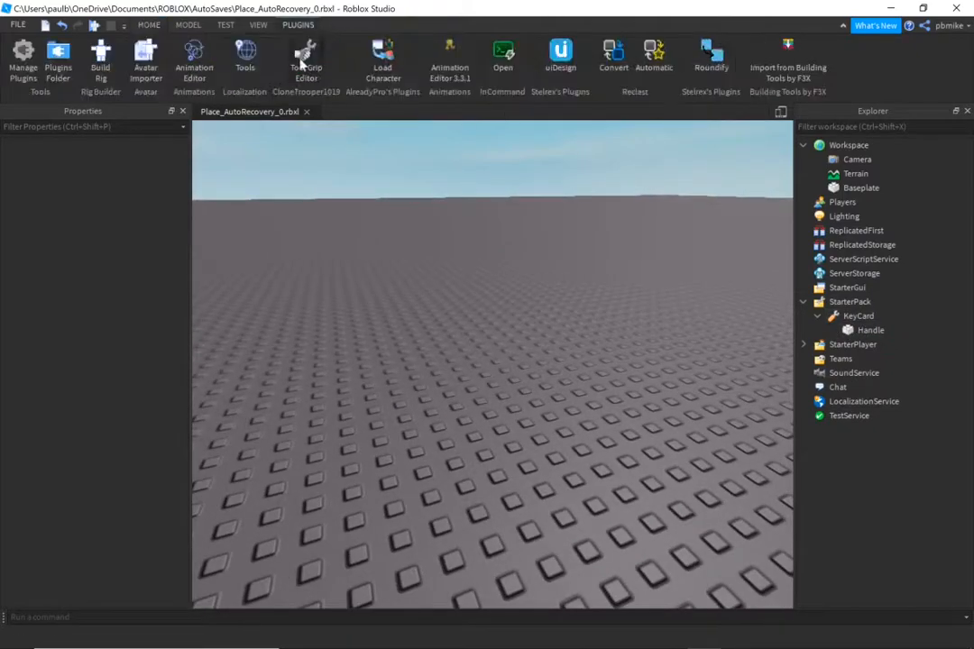
{"action": "right_click_drag", "start_coordinate": [557, 314], "coordinate": [557, 314]}
{"action": "key", "text": "w"}
{"action": "key", "text": "s"}
{"action": "key", "text": "w"}
{"action": "left_click", "coordinate": [848, 372]}
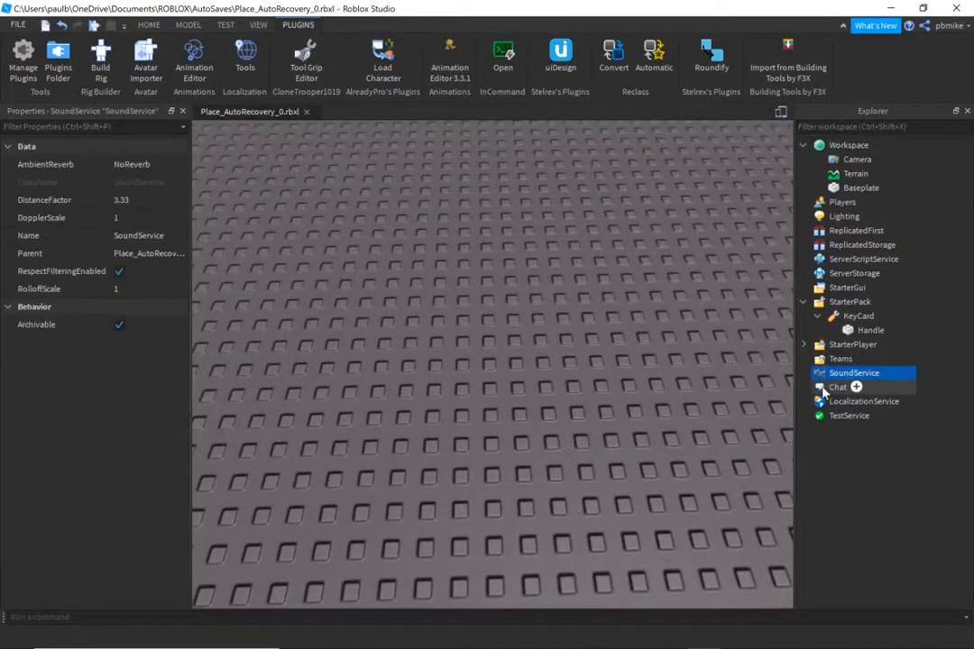
{"action": "left_click", "coordinate": [835, 387]}
{"action": "right_click_drag", "start_coordinate": [691, 370], "coordinate": [690, 370]}
{"action": "key", "text": "w"}
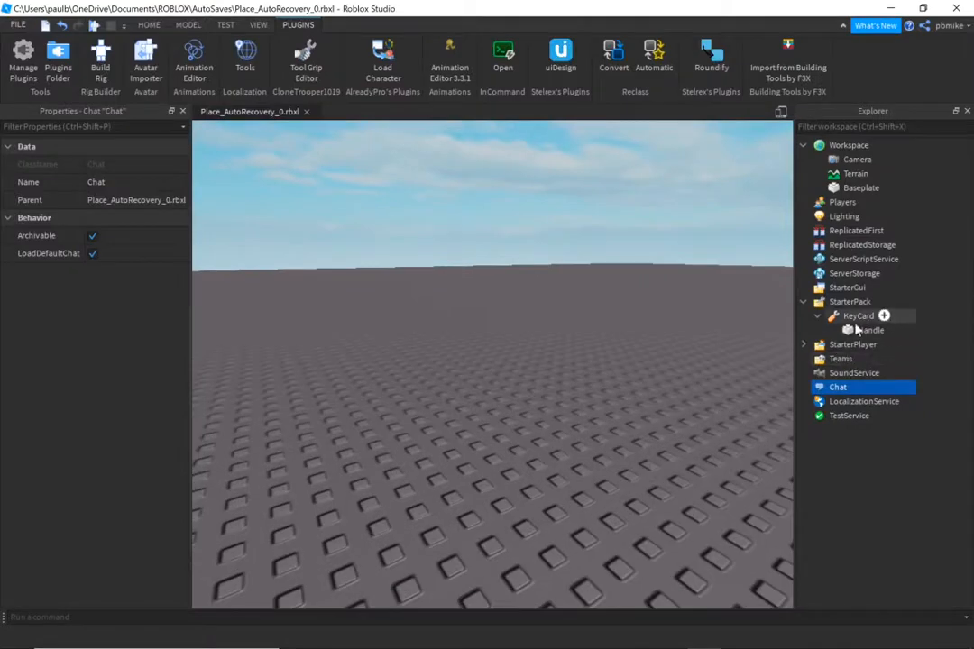
{"action": "left_click", "coordinate": [853, 344]}
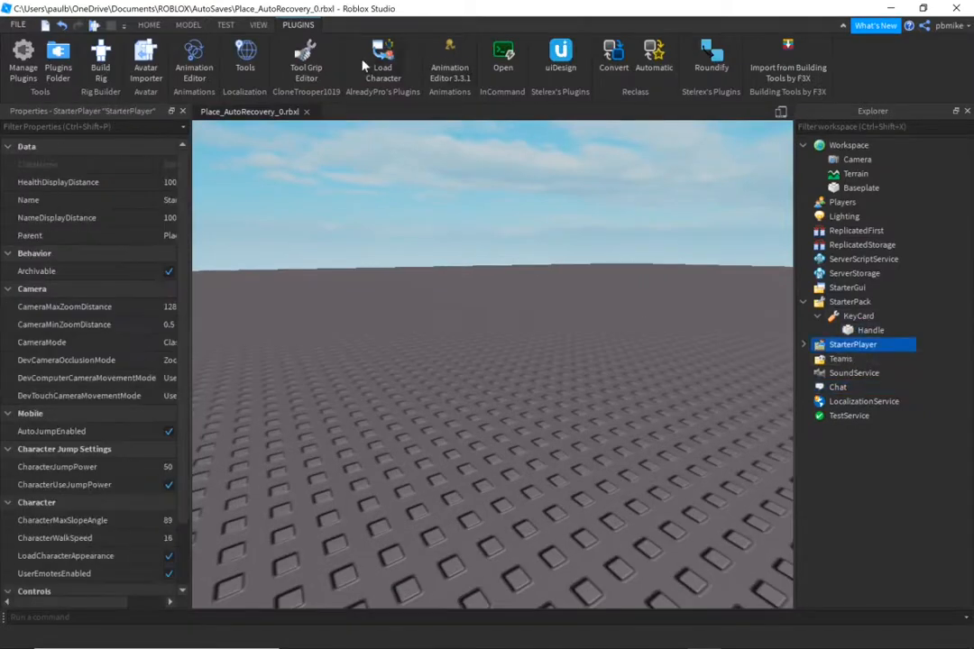
- Open the Tool Grip Editor and start editing the grip of the KeyCard tool
{"action": "left_click", "coordinate": [307, 63]}
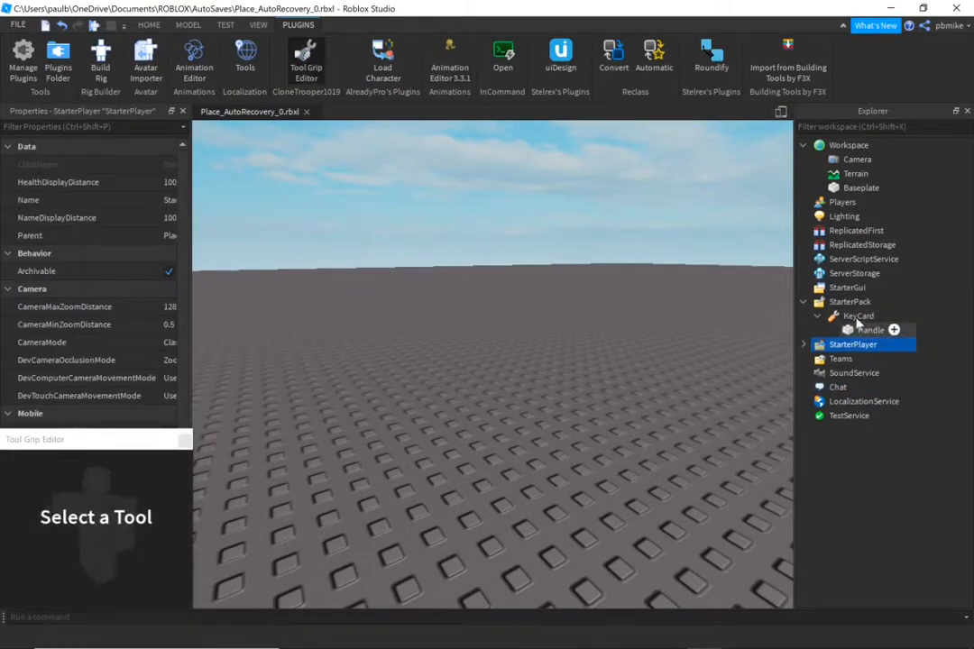
{"action": "left_click", "coordinate": [858, 316]}
{"action": "left_click", "coordinate": [862, 331]}
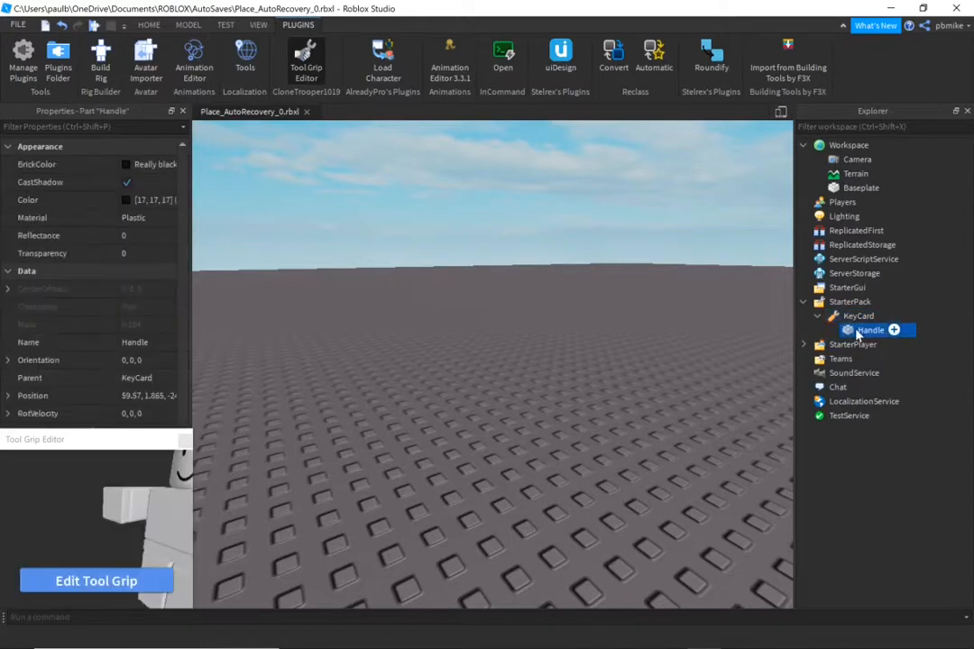
{"action": "left_click", "coordinate": [126, 586]}
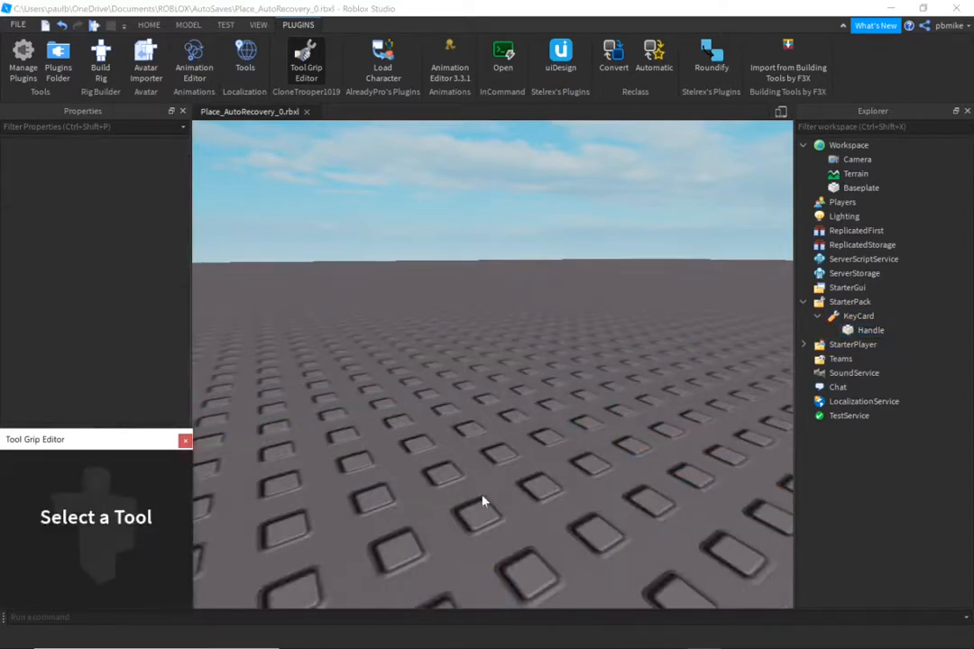
{"action": "left_click", "coordinate": [861, 330]}
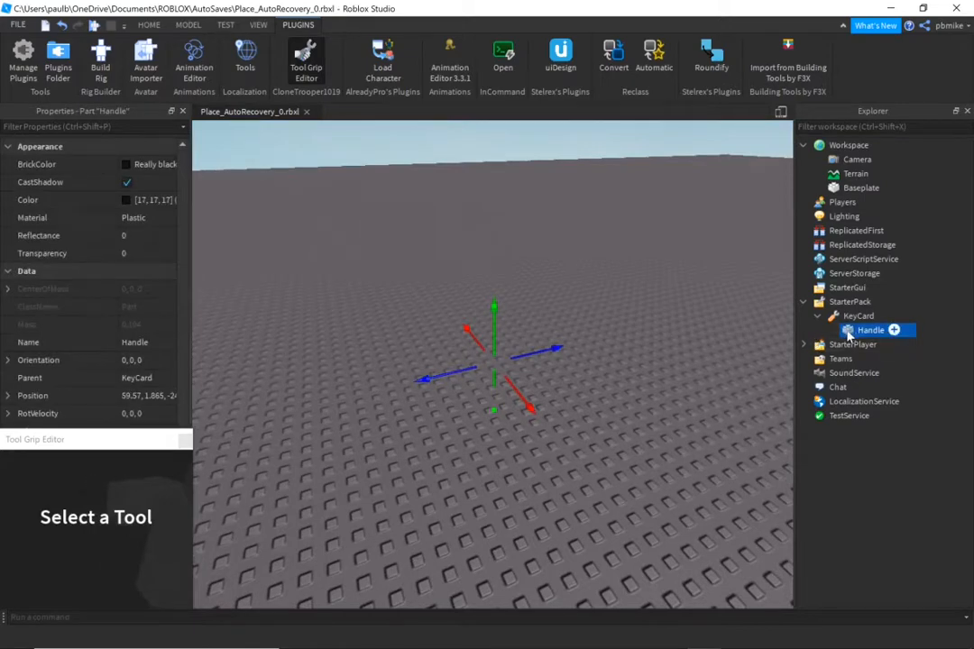
{"action": "left_click", "coordinate": [859, 316]}
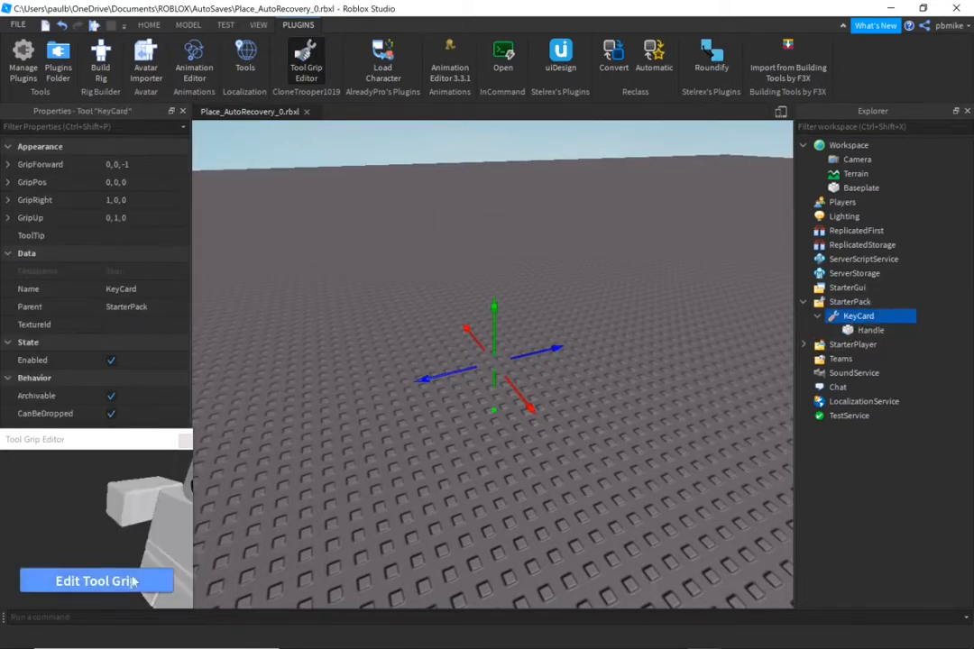
{"action": "left_click", "coordinate": [133, 582]}
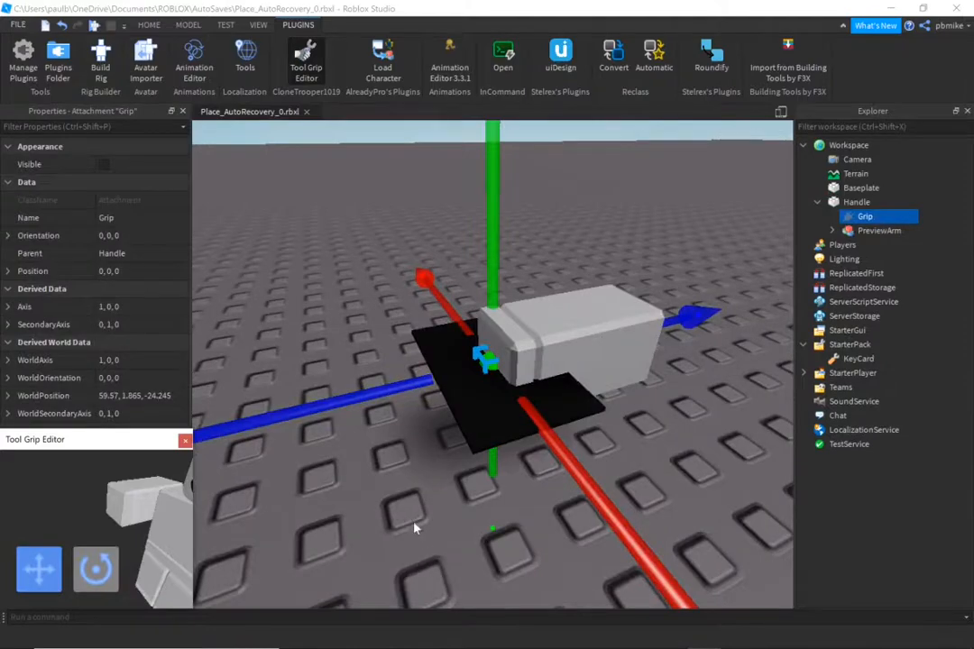
- Rotate the Grip attachment around the vertical axis to about -92°
{"action": "scroll", "coordinate": [415, 528], "scroll_direction": "down", "scroll_amount": 5}
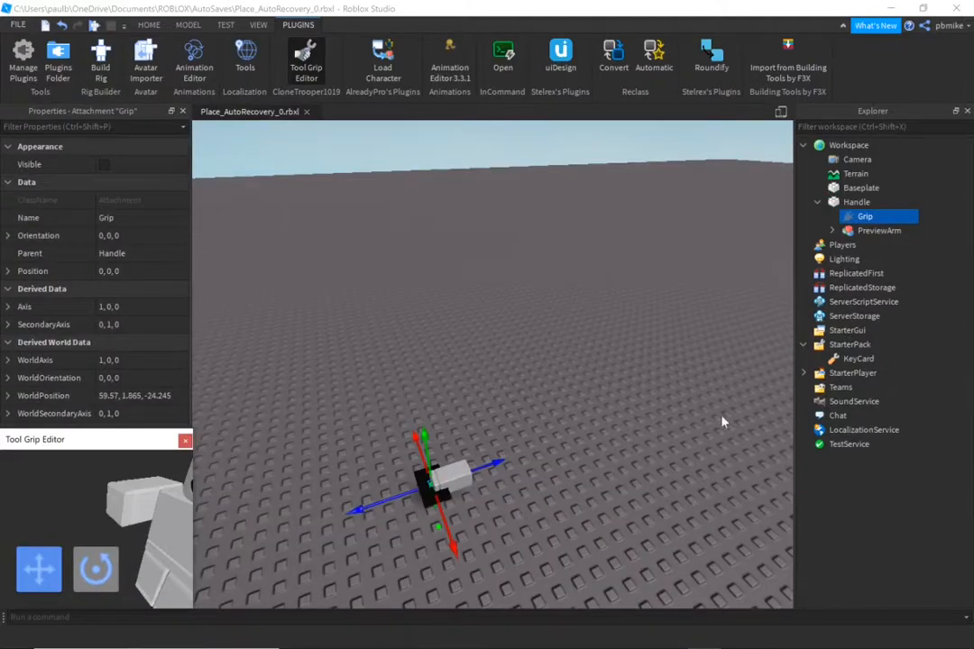
{"action": "scroll", "coordinate": [723, 422], "scroll_direction": "up", "scroll_amount": 3}
{"action": "mouse_move", "coordinate": [722, 423]}
{"action": "right_mouse_down"}
{"action": "mouse_move", "coordinate": [764, 380]}
{"action": "mouse_move", "coordinate": [718, 421]}
{"action": "right_mouse_up"}
{"action": "scroll", "coordinate": [728, 413], "scroll_direction": "down", "scroll_amount": 3}
{"action": "right_click_drag", "start_coordinate": [600, 471], "coordinate": [593, 474]}
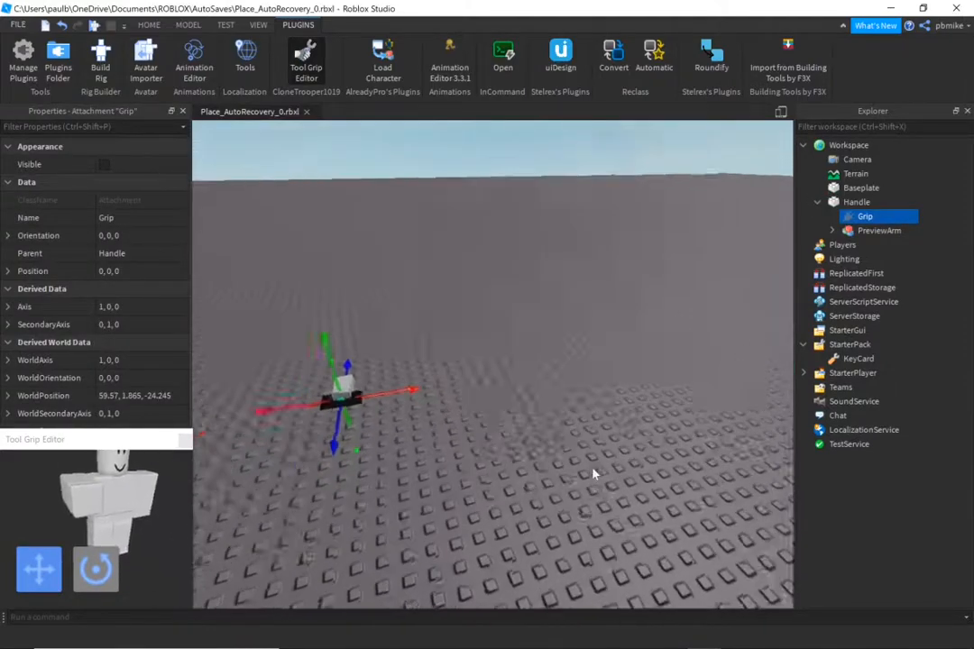
{"action": "key", "text": "f"}
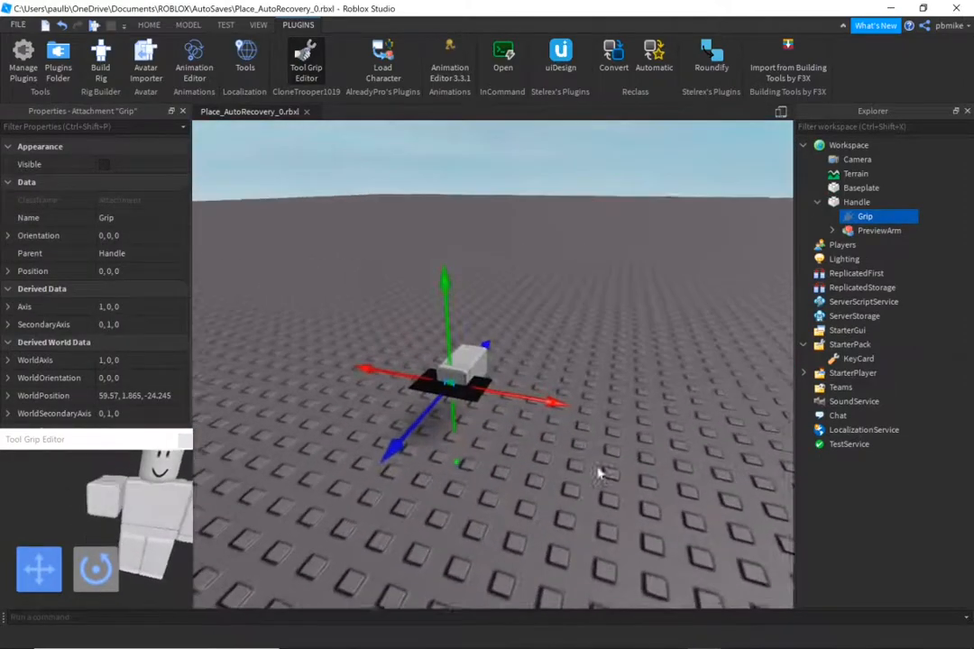
{"action": "left_click", "coordinate": [185, 26]}
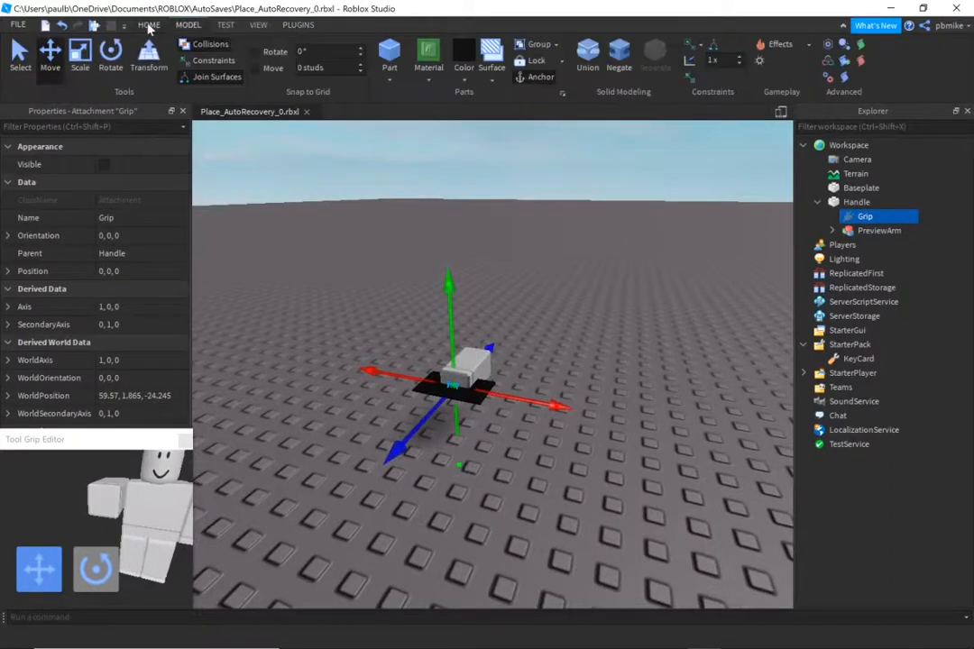
{"action": "left_click", "coordinate": [148, 24]}
{"action": "left_click", "coordinate": [202, 56]}
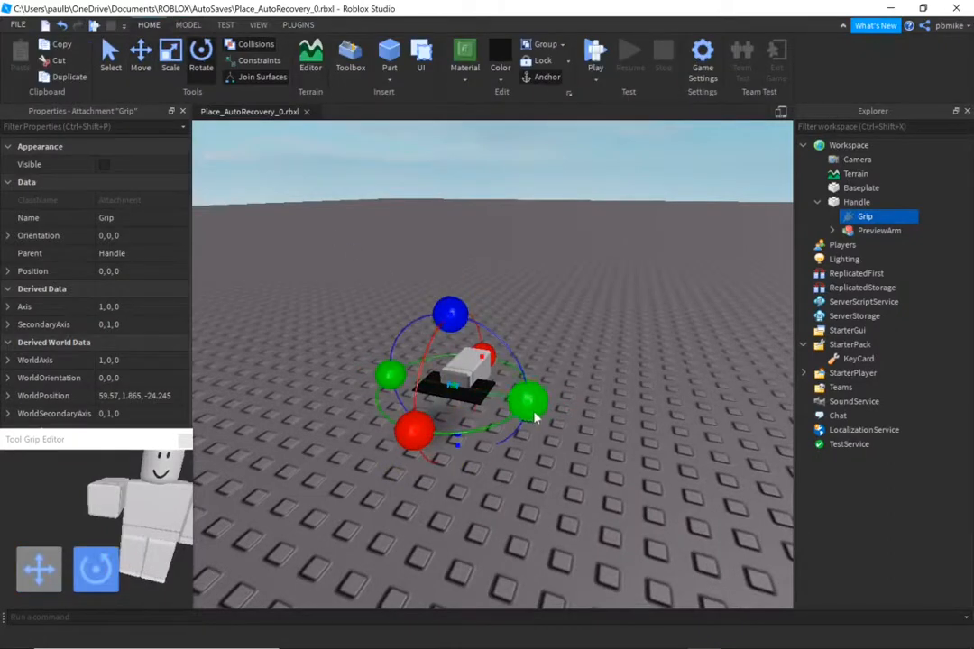
{"action": "left_click_drag", "start_coordinate": [534, 416], "coordinate": [421, 436]}
- Move the Grip attachment toward the card's end, to an X position of about -0.67
{"action": "key", "text": "w"}
{"action": "right_click_drag", "start_coordinate": [574, 518], "coordinate": [574, 518]}
{"action": "key", "text": "w"}
{"action": "key", "text": "s"}
{"action": "key", "text": "w"}
{"action": "key", "text": "s"}
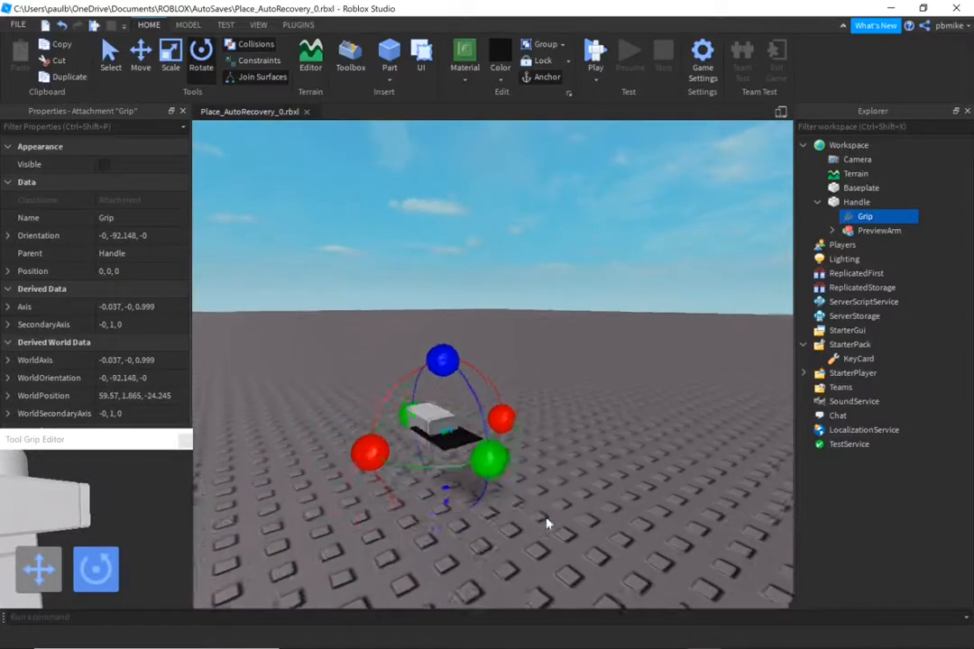
{"action": "key", "text": "ctrl+2"}
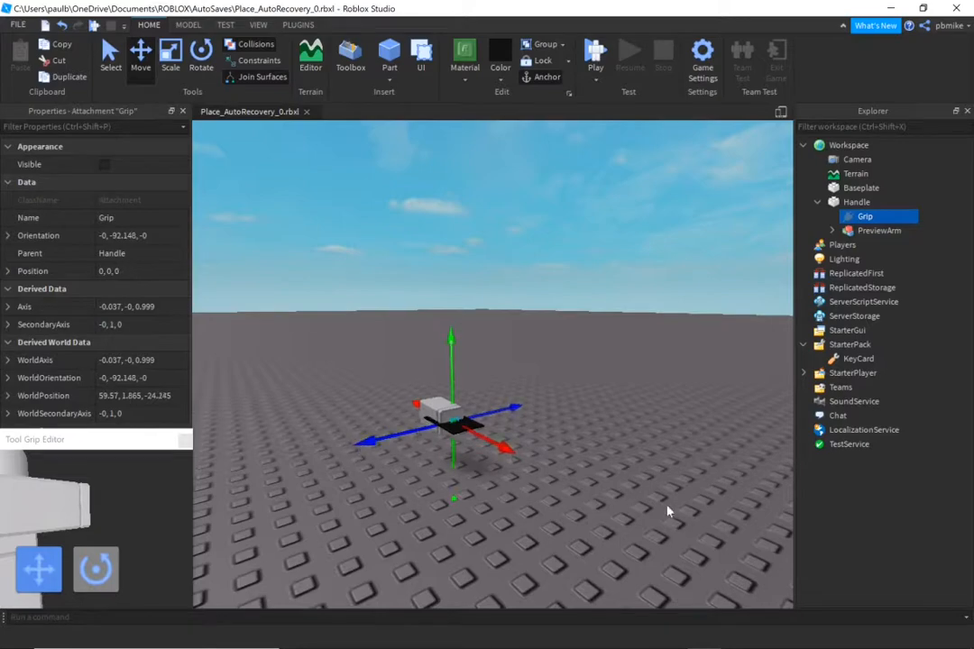
{"action": "key", "text": "d"}
{"action": "right_click_drag", "start_coordinate": [668, 511], "coordinate": [668, 512]}
{"action": "key", "text": "w"}
{"action": "key", "text": "w"}
{"action": "key", "text": "s"}
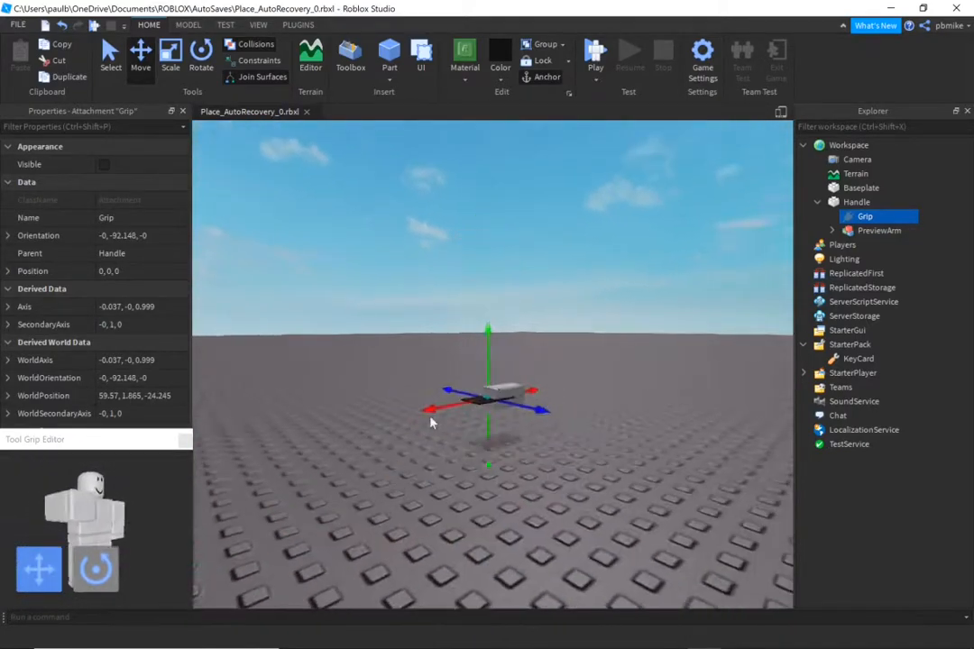
{"action": "mouse_move", "coordinate": [434, 413]}
{"action": "left_mouse_down"}
{"action": "mouse_move", "coordinate": [415, 412]}
{"action": "mouse_move", "coordinate": [440, 408]}
{"action": "left_mouse_up"}
- Turn the Grip attachment on its side, to an orientation of about -2.1, -90.1, -87.7
{"action": "right_click_drag", "start_coordinate": [603, 424], "coordinate": [603, 424]}
{"action": "key", "text": "w"}
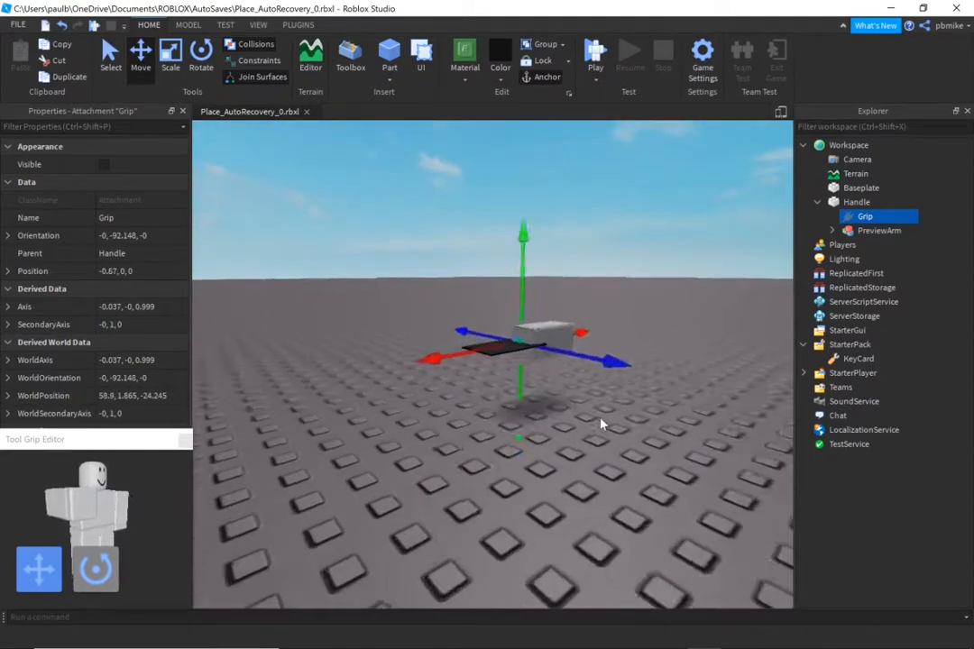
{"action": "left_click", "coordinate": [204, 57]}
{"action": "left_click_drag", "start_coordinate": [597, 364], "coordinate": [541, 185]}
- Fine-tune the Grip attachment's rotation to about -89.5° on the Z axis
{"action": "key", "text": "w"}
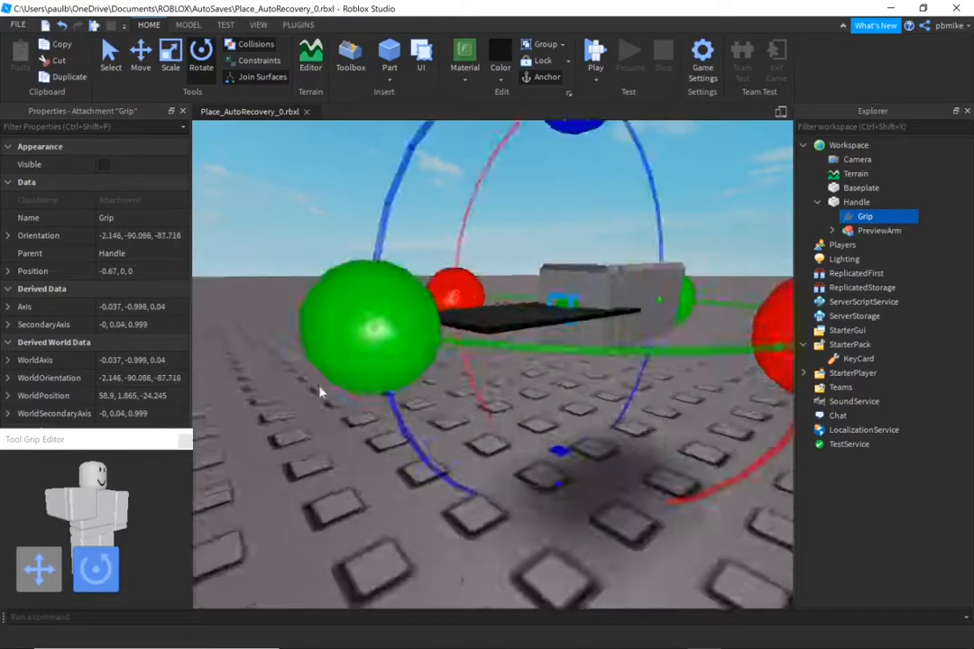
{"action": "right_click_drag", "start_coordinate": [332, 399], "coordinate": [332, 399]}
{"action": "key", "text": "d"}
{"action": "key", "text": "s"}
{"action": "key", "text": "w"}
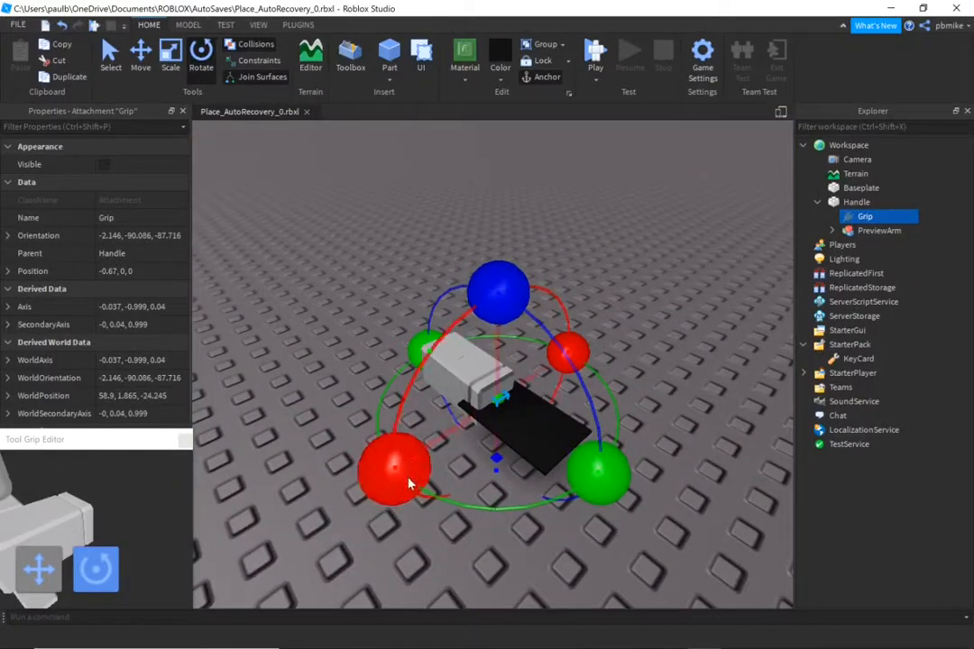
{"action": "left_click_drag", "start_coordinate": [411, 481], "coordinate": [530, 574]}
- Finish editing the KeyCard's grip and close the Tool Grip Editor
{"action": "right_click_drag", "start_coordinate": [530, 574], "coordinate": [531, 569]}
{"action": "key", "text": "d"}
{"action": "key", "text": "a"}
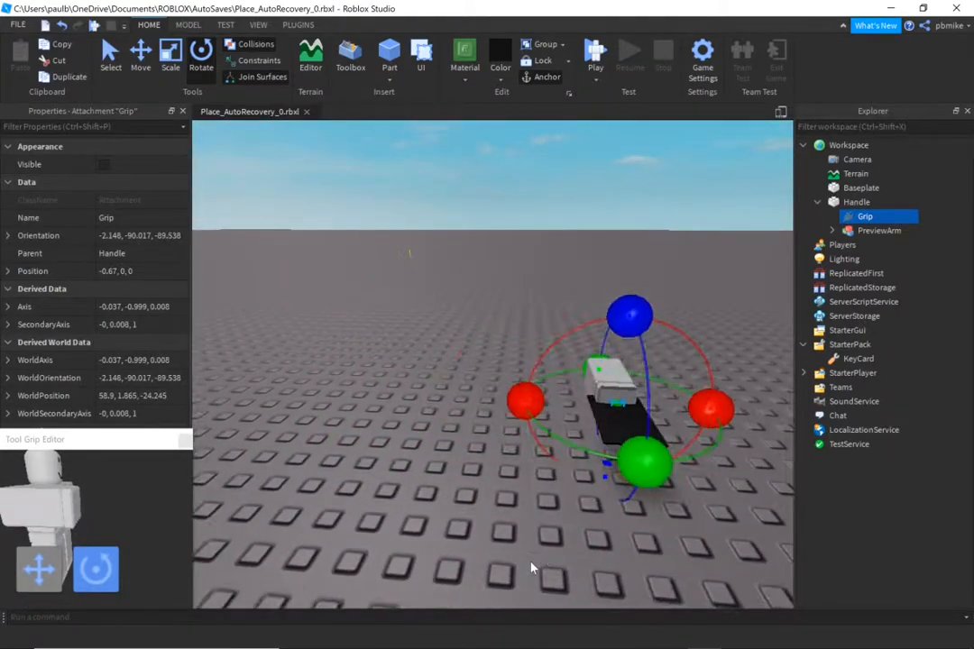
{"action": "left_click", "coordinate": [624, 563]}
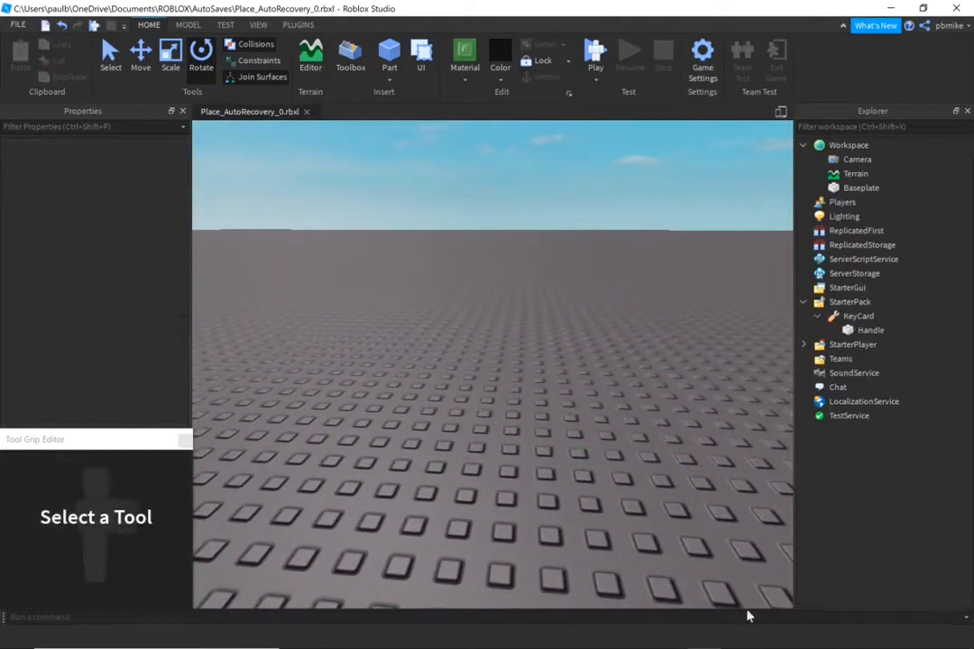
{"action": "left_click", "coordinate": [184, 439]}
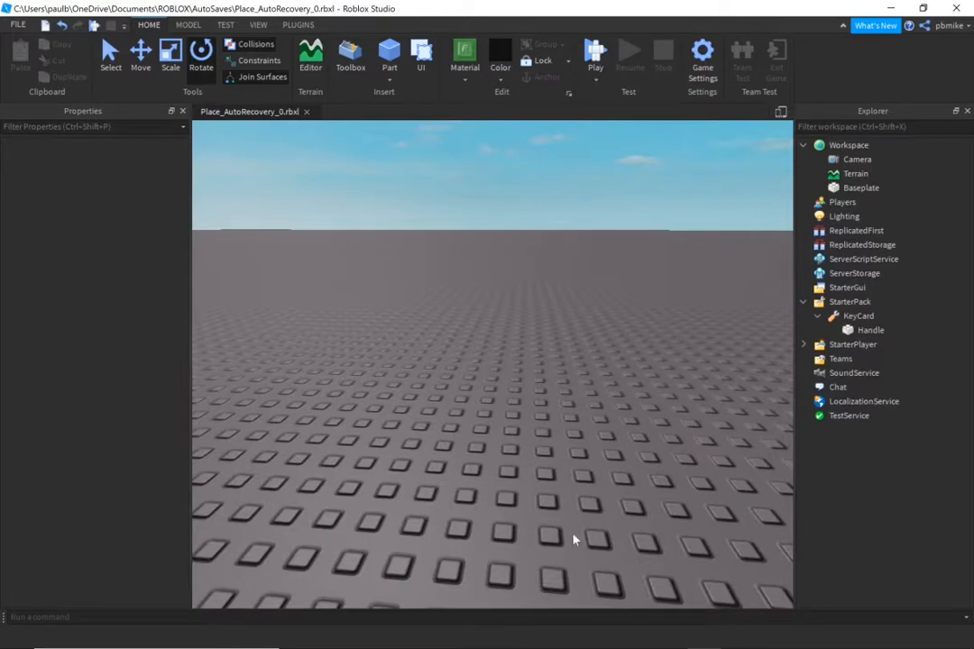
- Playtest the game with the KeyCard equipped to check how the character holds it, and stop the test
{"action": "left_click", "coordinate": [593, 52]}
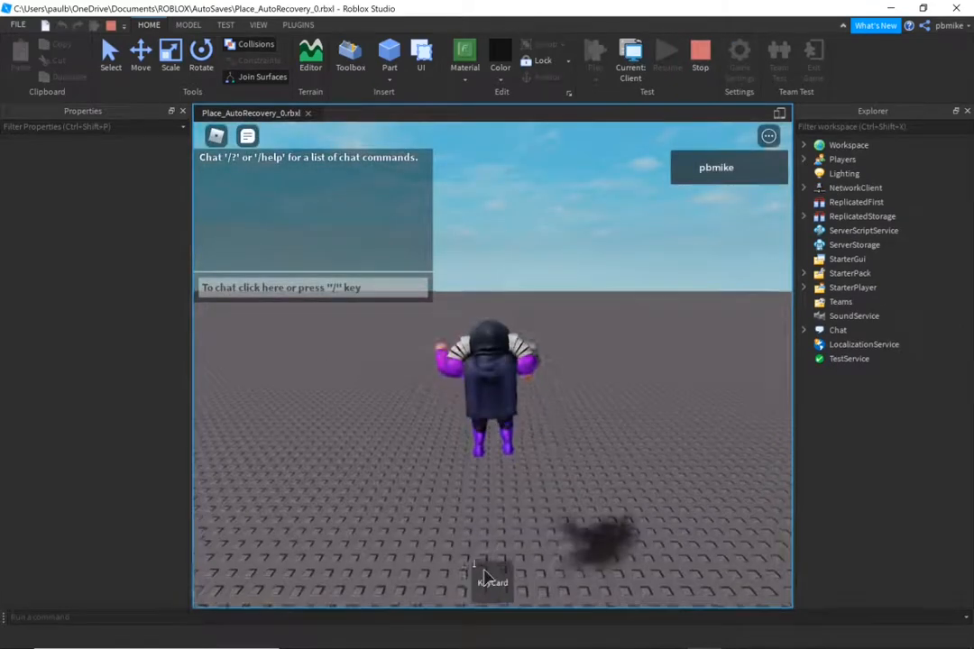
{"action": "left_click", "coordinate": [492, 582]}
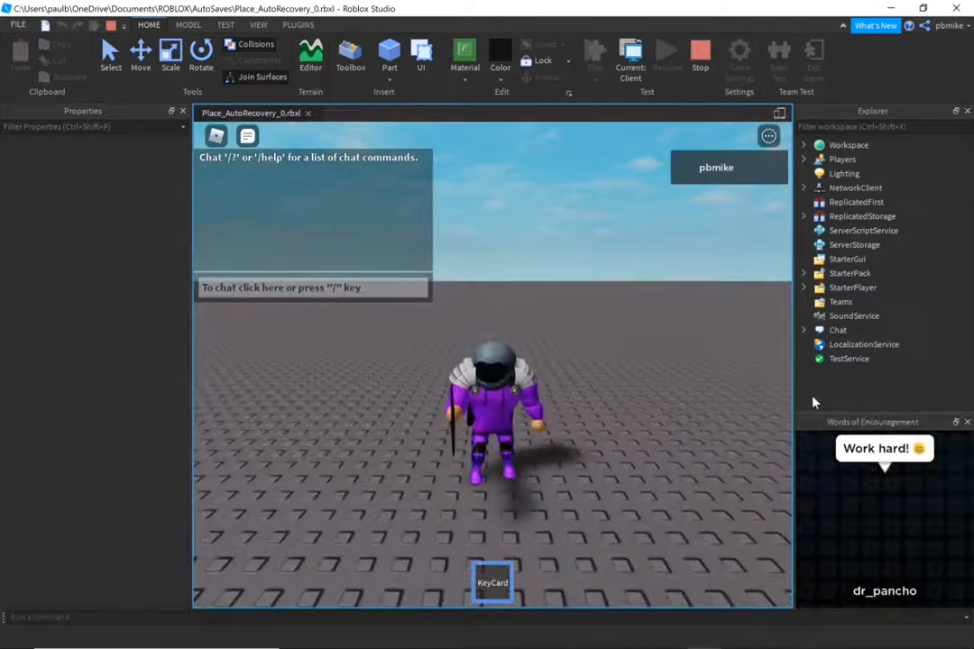
{"action": "left_click", "coordinate": [700, 54]}
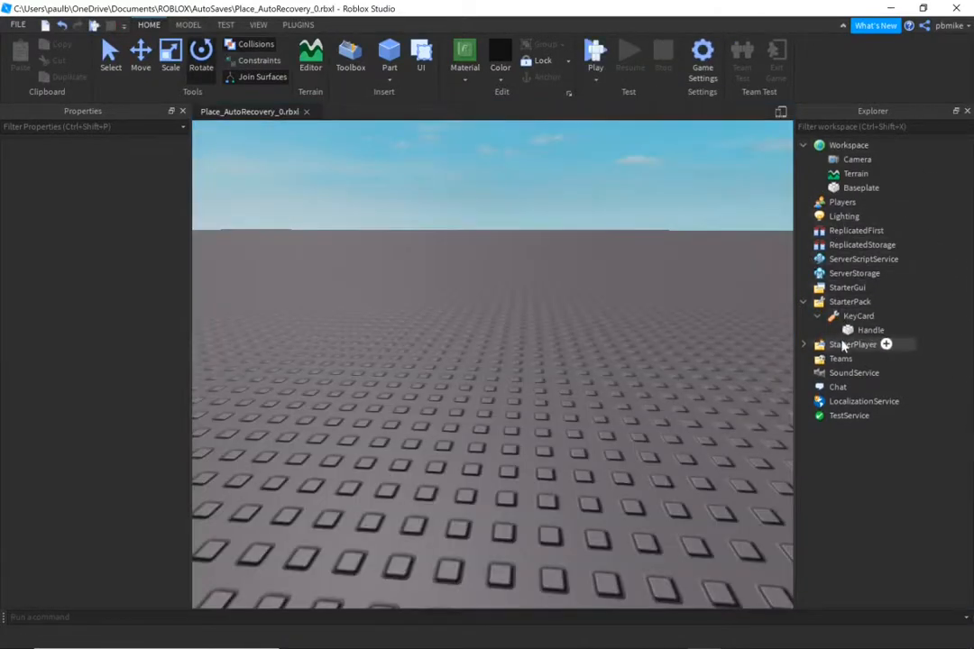
- Move the Handle part out into Workspace and scale the card down in width and length
{"action": "left_click_drag", "start_coordinate": [848, 331], "coordinate": [848, 146]}
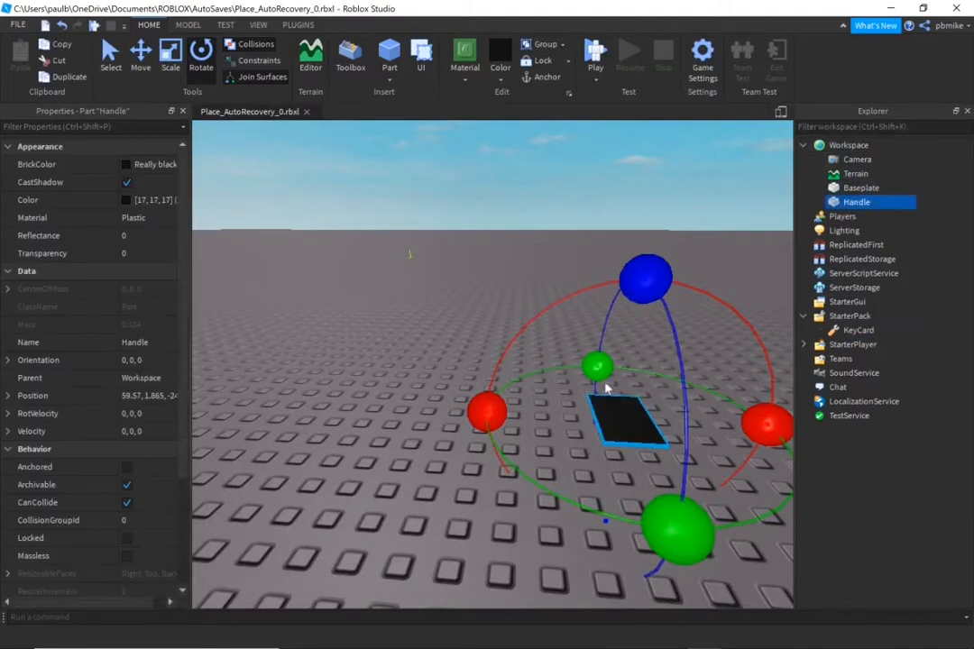
{"action": "right_click_drag", "start_coordinate": [326, 229], "coordinate": [359, 210]}
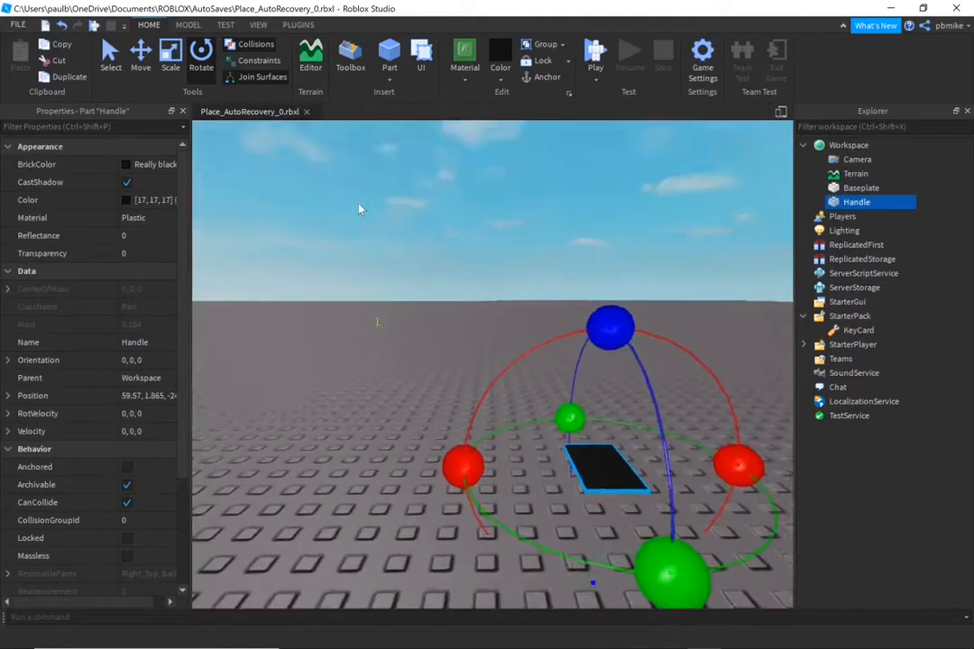
{"action": "left_click", "coordinate": [172, 57]}
{"action": "right_click_drag", "start_coordinate": [448, 276], "coordinate": [448, 262]}
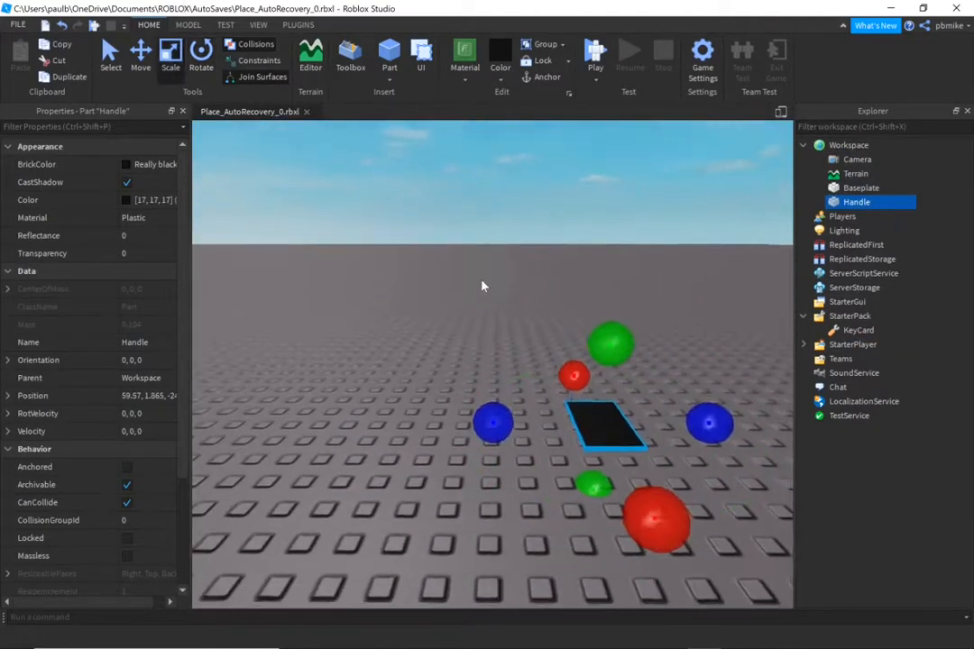
{"action": "left_click_drag", "start_coordinate": [495, 429], "coordinate": [526, 432]}
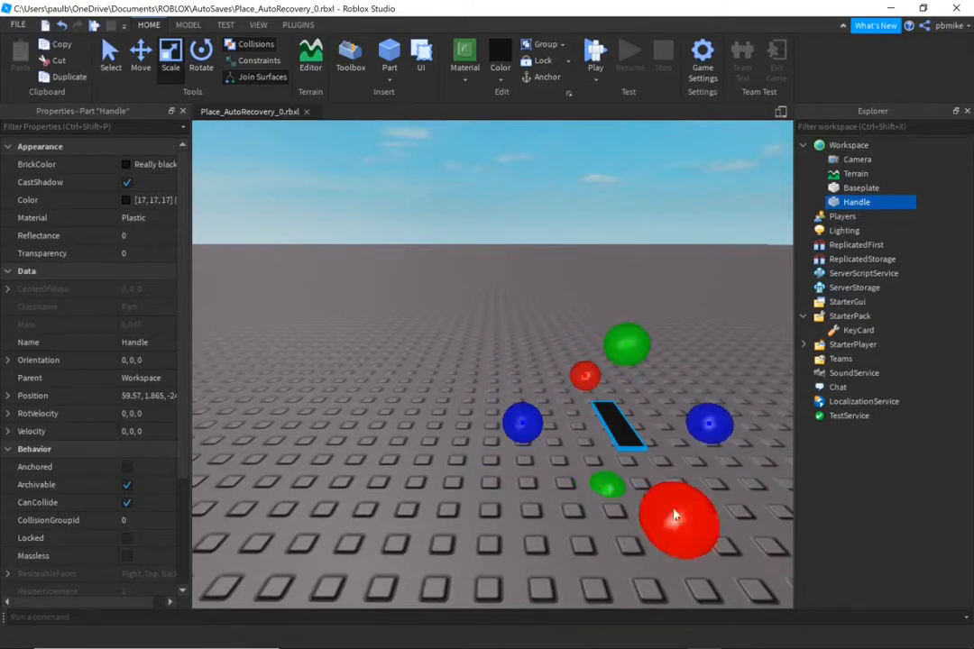
{"action": "left_click_drag", "start_coordinate": [676, 517], "coordinate": [654, 483]}
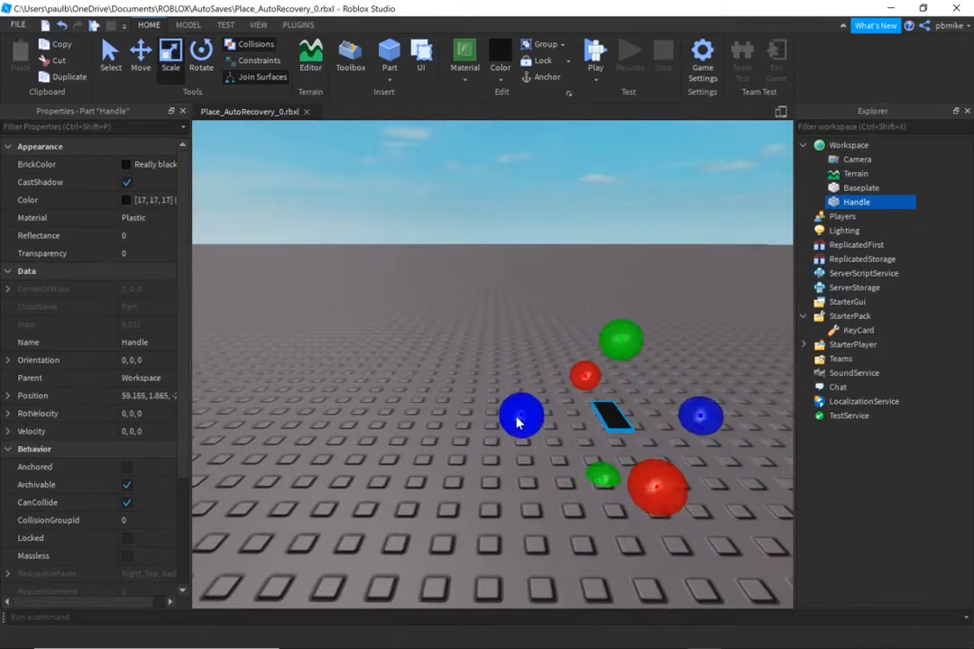
{"action": "left_click_drag", "start_coordinate": [517, 422], "coordinate": [515, 418]}
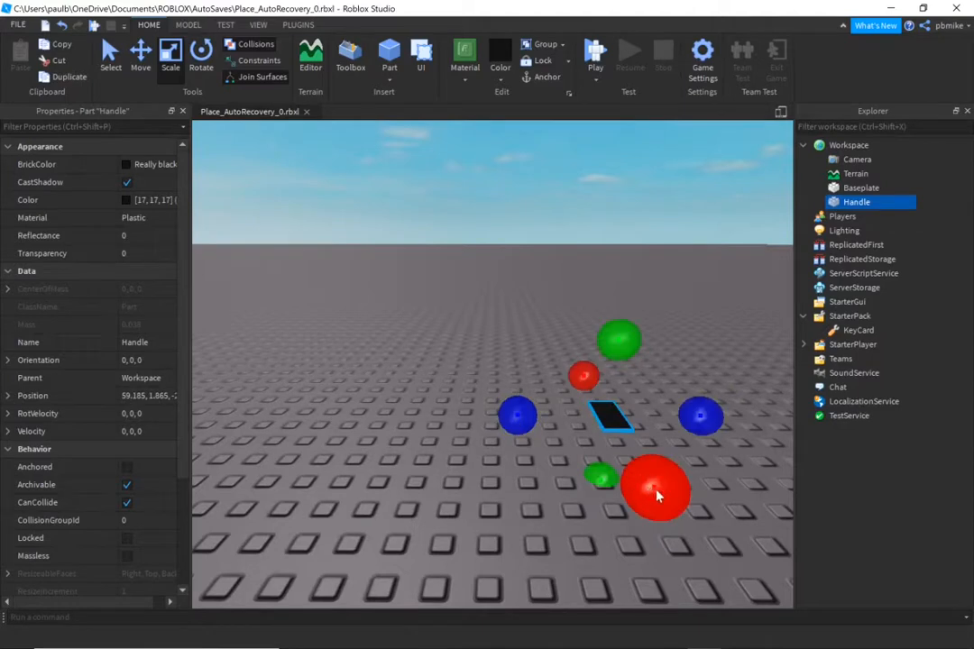
{"action": "left_click_drag", "start_coordinate": [656, 491], "coordinate": [652, 488]}
{"action": "right_click_drag", "start_coordinate": [493, 473], "coordinate": [494, 479]}
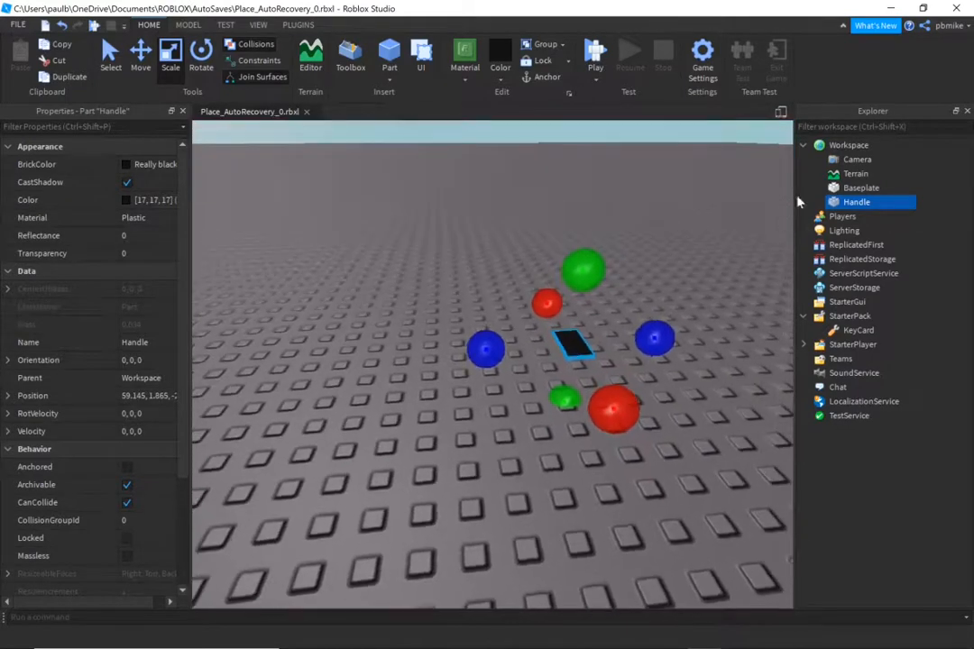
- Put the Handle back inside the KeyCard tool and playtest the game with the resized card equipped
{"action": "left_click_drag", "start_coordinate": [839, 205], "coordinate": [857, 330]}
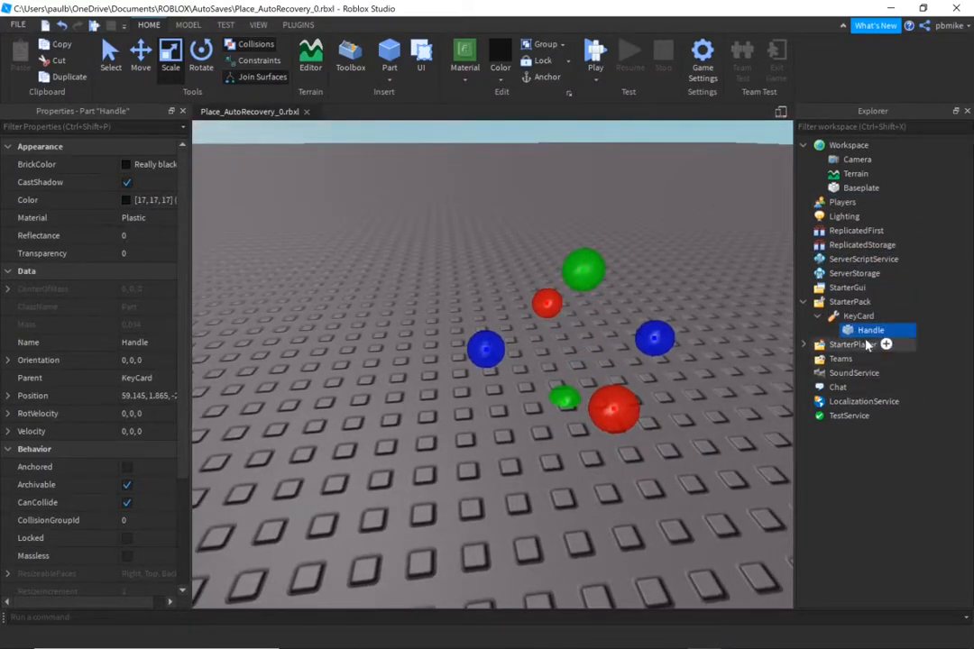
{"action": "left_click", "coordinate": [592, 84]}
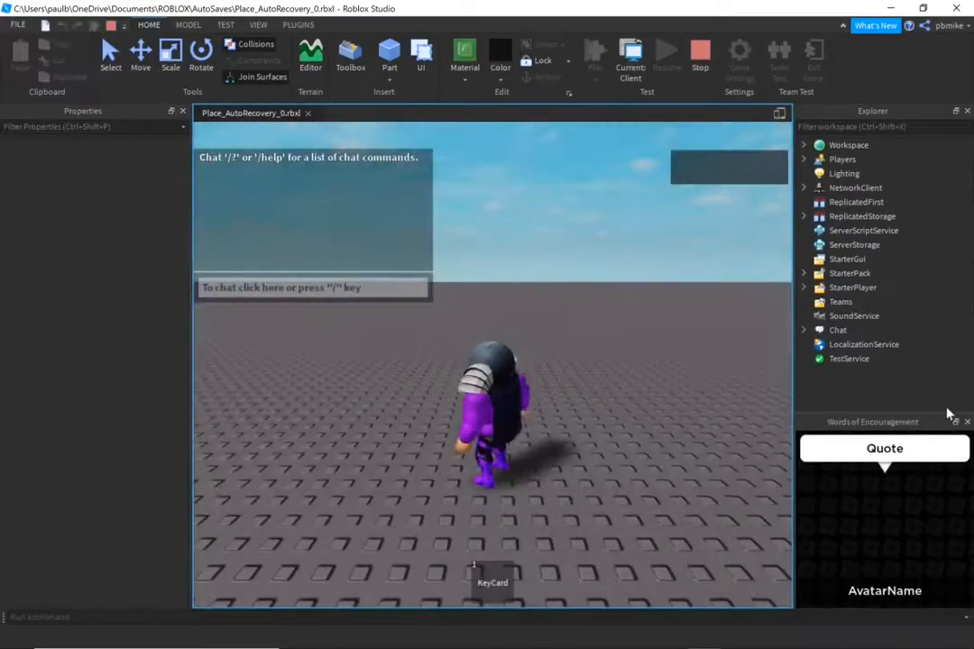
{"action": "left_click", "coordinate": [969, 422]}
{"action": "left_click", "coordinate": [486, 586]}
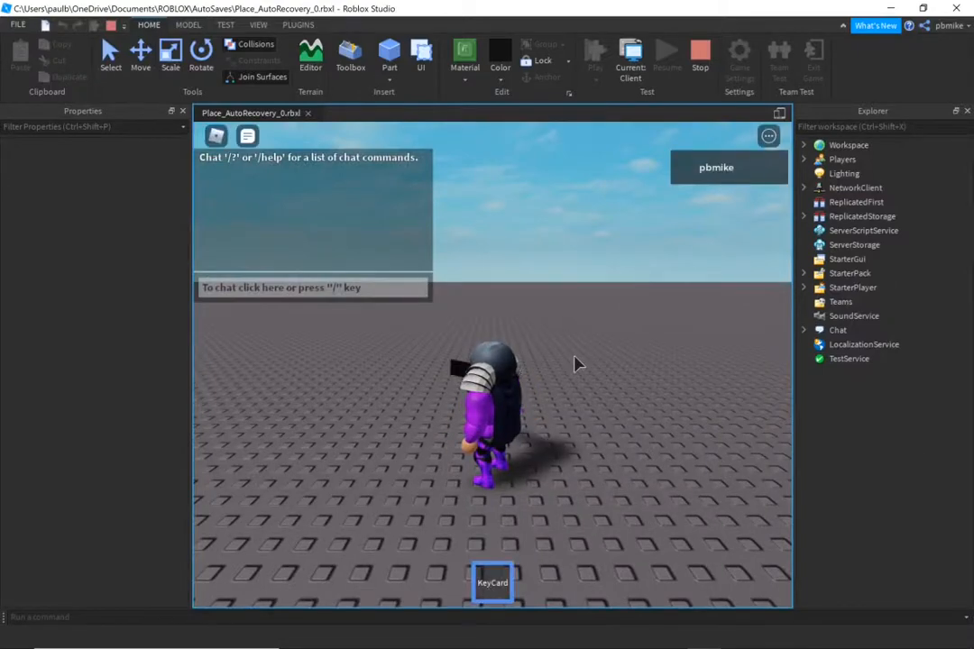
{"action": "right_click_drag", "start_coordinate": [574, 358], "coordinate": [575, 358]}
{"action": "left_click", "coordinate": [699, 56]}
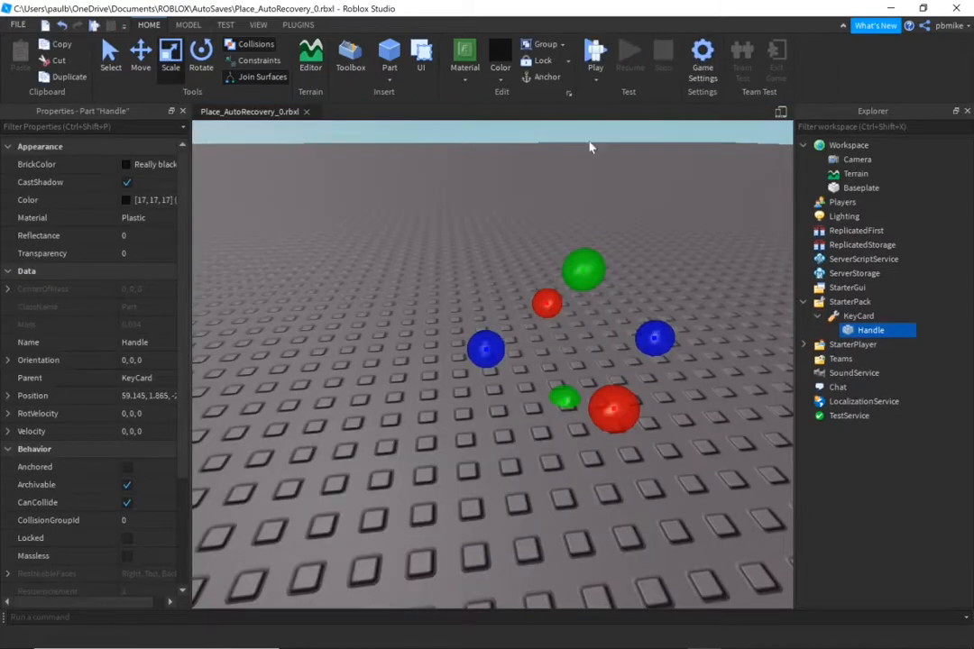
{"action": "left_click", "coordinate": [570, 203]}
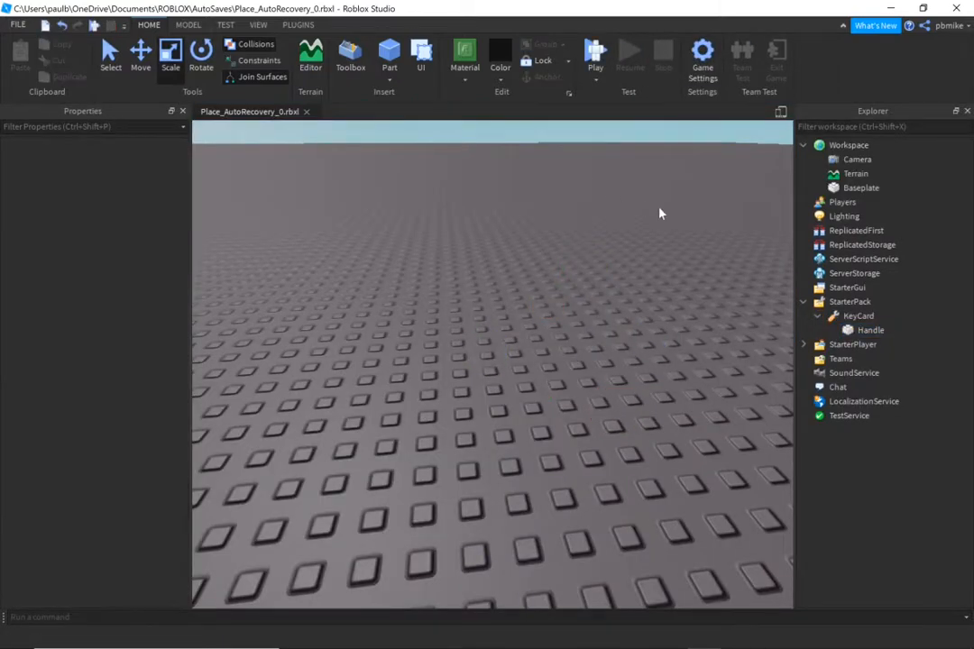
- Choose Wood as the material and dark orange as the colour, and insert a new block part into the Workspace
{"action": "right_click_drag", "start_coordinate": [661, 214], "coordinate": [625, 197]}
{"action": "left_click", "coordinate": [464, 77]}
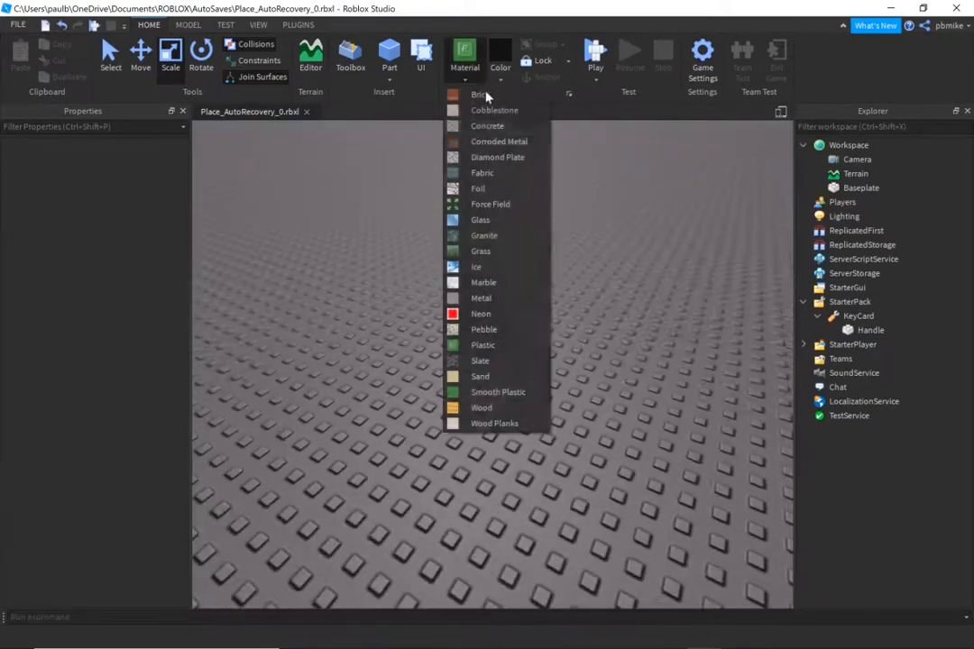
{"action": "left_click", "coordinate": [480, 377]}
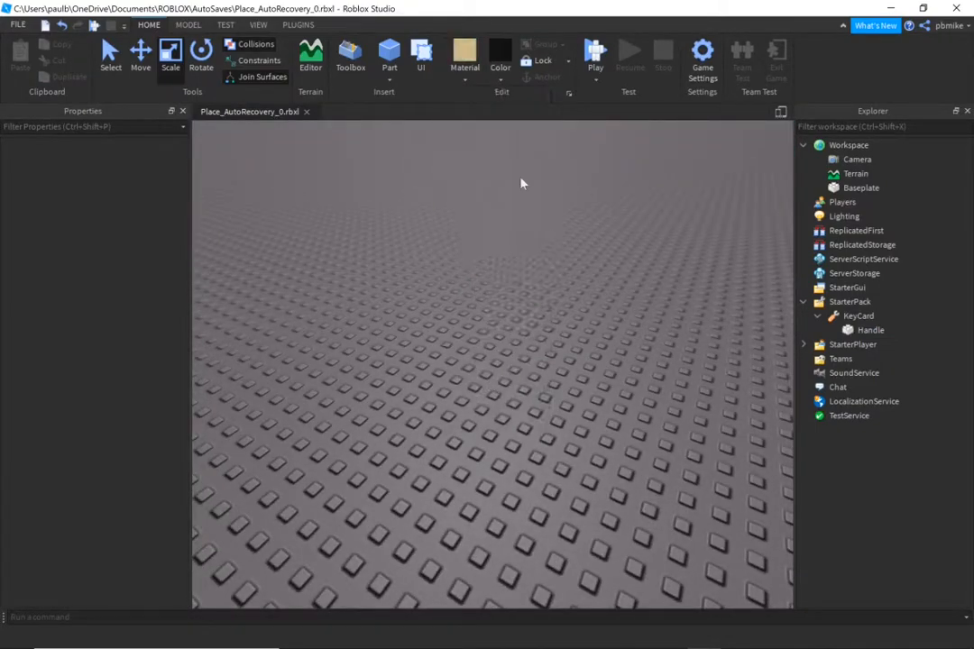
{"action": "left_click", "coordinate": [465, 68]}
{"action": "left_click", "coordinate": [482, 408]}
{"action": "left_click", "coordinate": [500, 78]}
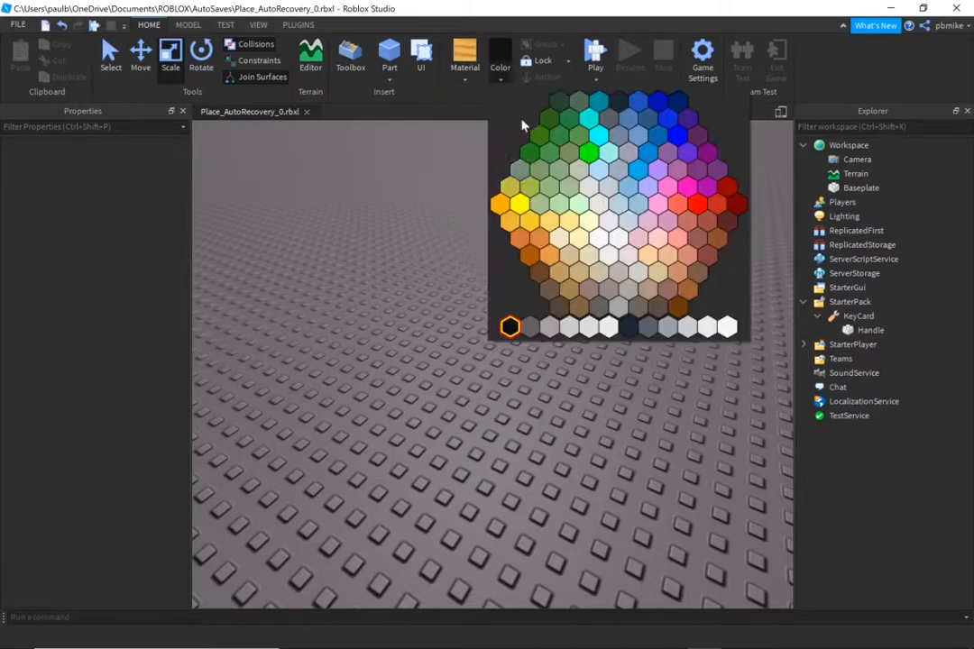
{"action": "left_click", "coordinate": [696, 291]}
{"action": "left_click", "coordinate": [390, 56]}
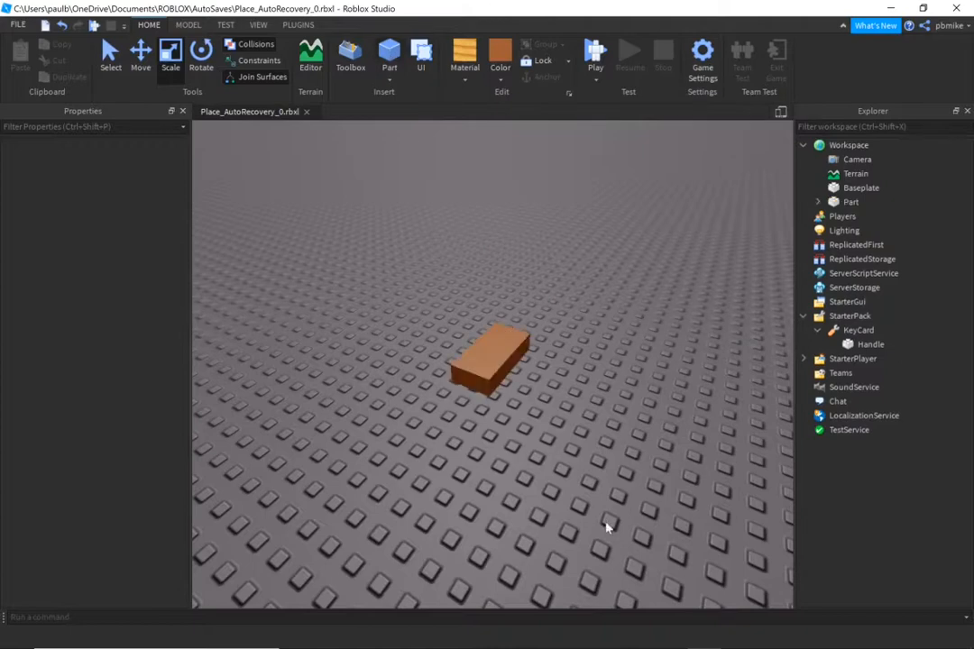
- Scale the new wooden part into a tall, wide and thin door slab
{"action": "scroll", "coordinate": [608, 528], "scroll_direction": "up", "scroll_amount": 3}
{"action": "left_click", "coordinate": [504, 375]}
{"action": "scroll", "coordinate": [504, 374], "scroll_direction": "down", "scroll_amount": 5}
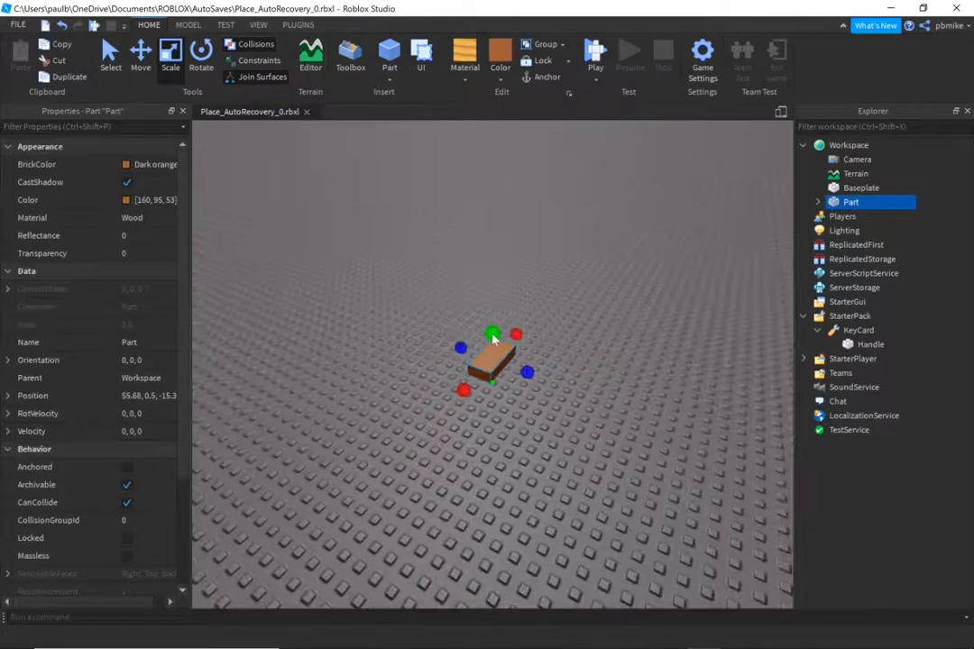
{"action": "left_click_drag", "start_coordinate": [493, 338], "coordinate": [476, 215]}
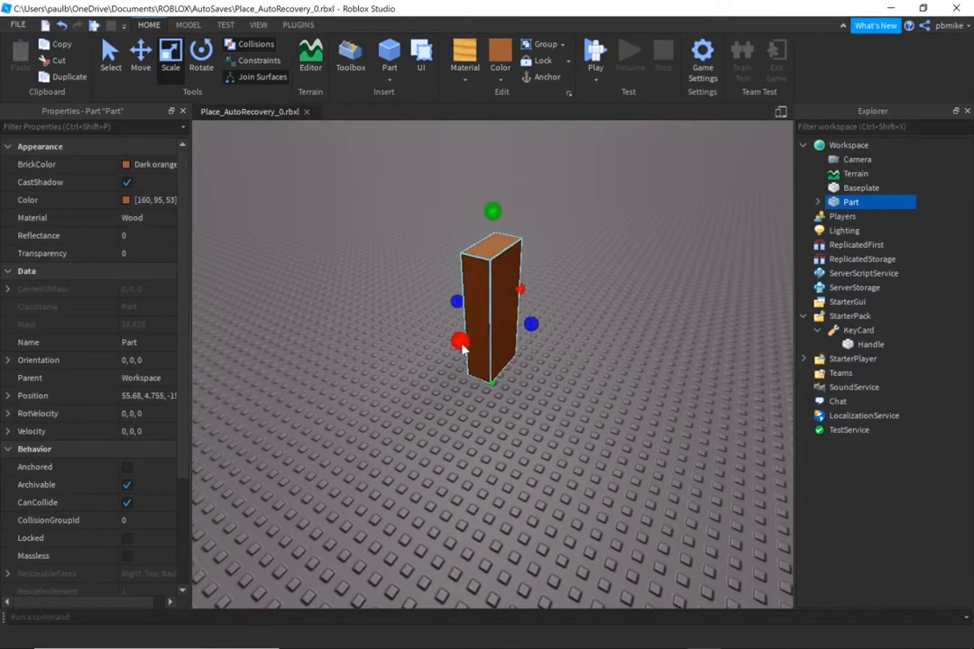
{"action": "left_click_drag", "start_coordinate": [460, 348], "coordinate": [372, 418]}
{"action": "left_click_drag", "start_coordinate": [507, 361], "coordinate": [488, 361]}
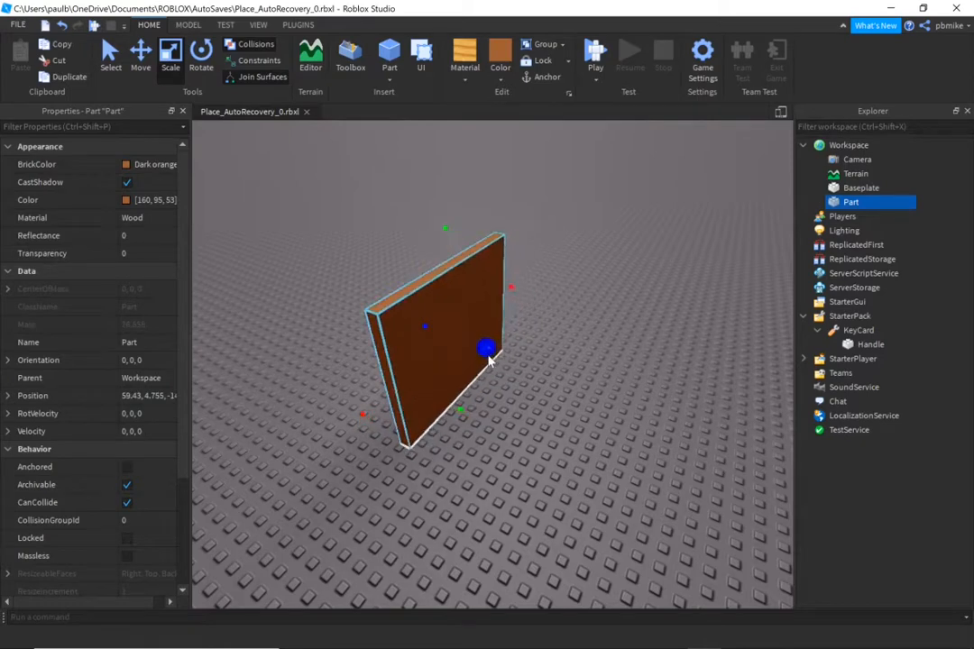
- Fine-tune the door slab's height and narrow its width to door-like proportions, and deselect it
{"action": "left_click_drag", "start_coordinate": [444, 226], "coordinate": [444, 196]}
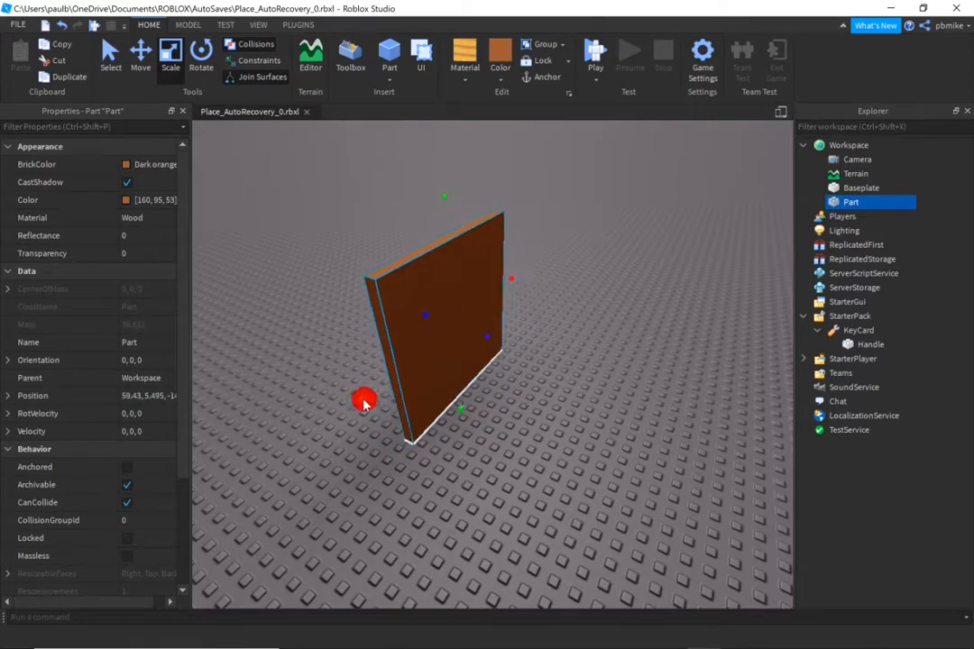
{"action": "left_click_drag", "start_coordinate": [363, 403], "coordinate": [405, 371]}
{"action": "key", "text": "d"}
{"action": "right_click_drag", "start_coordinate": [595, 400], "coordinate": [554, 388]}
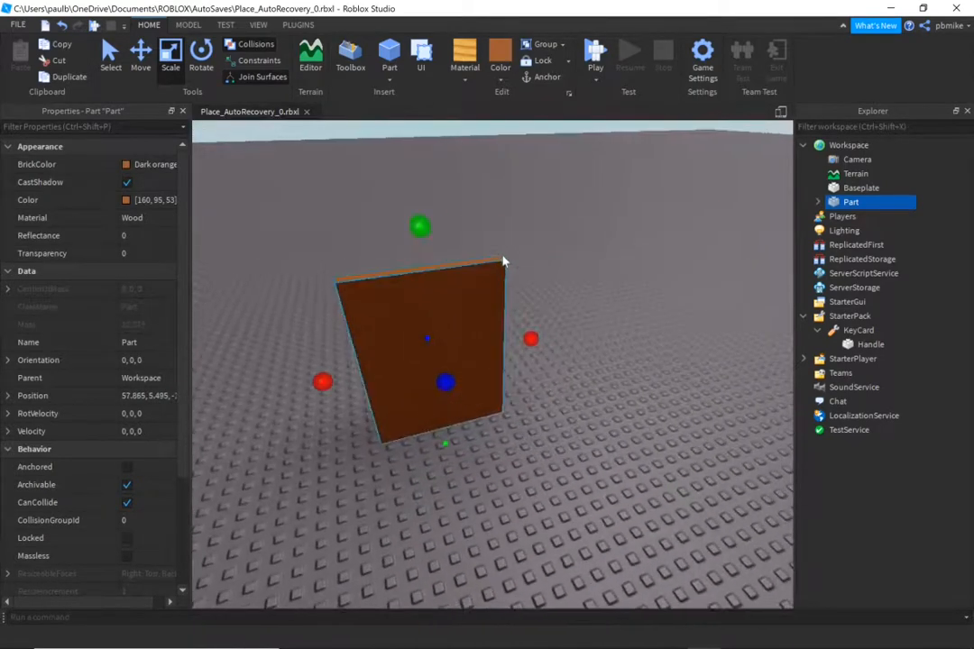
{"action": "mouse_move", "coordinate": [420, 228]}
{"action": "left_mouse_down"}
{"action": "mouse_move", "coordinate": [424, 258]}
{"action": "mouse_move", "coordinate": [437, 250]}
{"action": "mouse_move", "coordinate": [434, 235]}
{"action": "left_mouse_up"}
{"action": "left_click_drag", "start_coordinate": [532, 341], "coordinate": [510, 343]}
{"action": "left_click_drag", "start_coordinate": [408, 233], "coordinate": [407, 247]}
{"action": "left_click", "coordinate": [591, 445]}
{"action": "right_click_drag", "start_coordinate": [599, 450], "coordinate": [611, 427]}
{"action": "scroll", "coordinate": [622, 451], "scroll_direction": "up", "scroll_amount": 1}
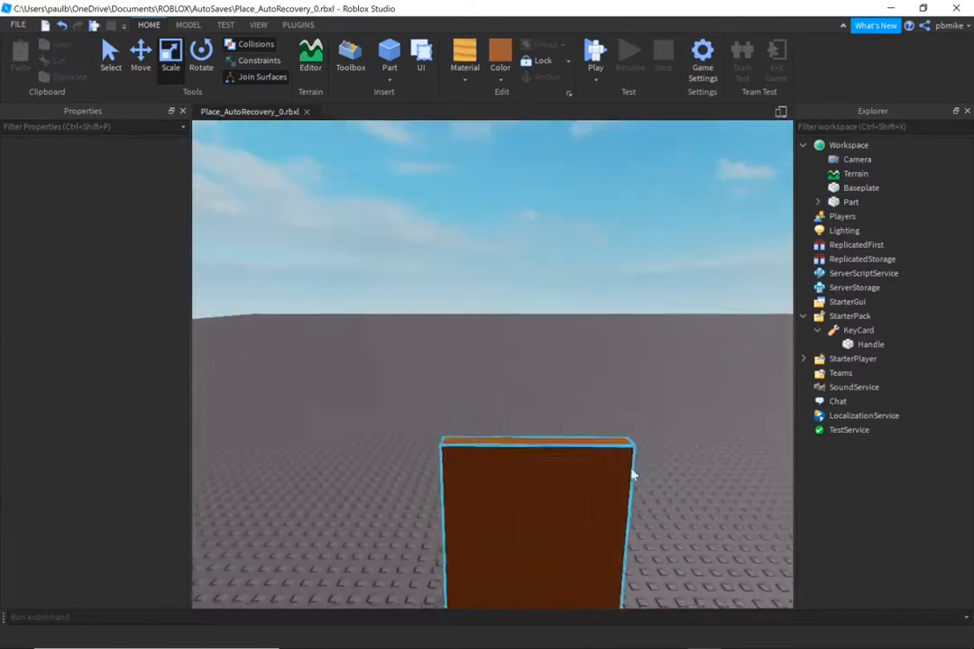
{"action": "scroll", "coordinate": [633, 471], "scroll_direction": "down", "scroll_amount": 3}
{"action": "right_click_drag", "start_coordinate": [666, 413], "coordinate": [667, 446]}
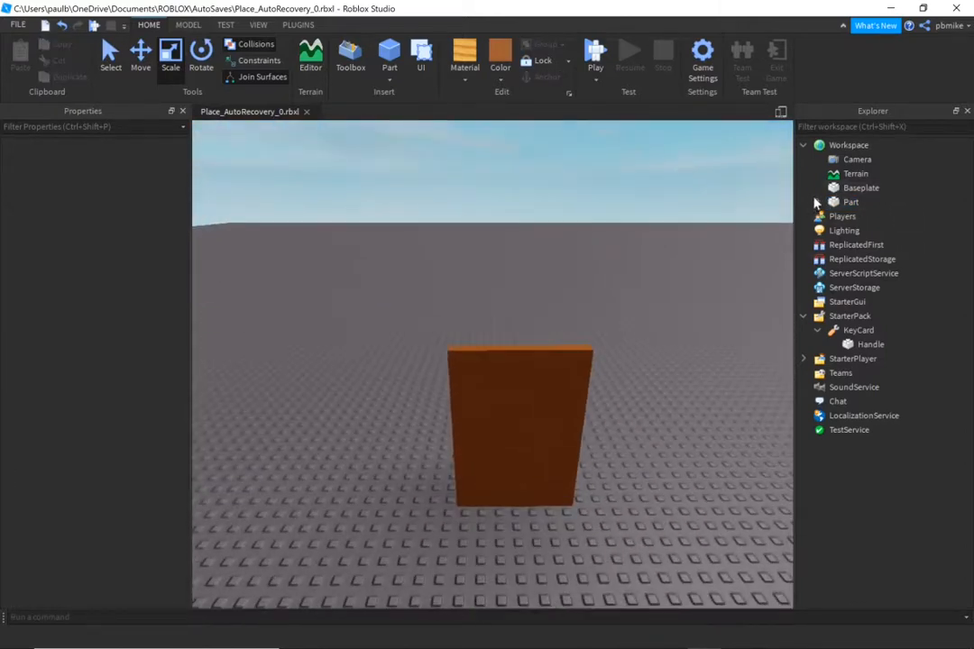
- Delete the Weld inside the door part
{"action": "left_click", "coordinate": [817, 202]}
{"action": "left_click", "coordinate": [864, 216]}
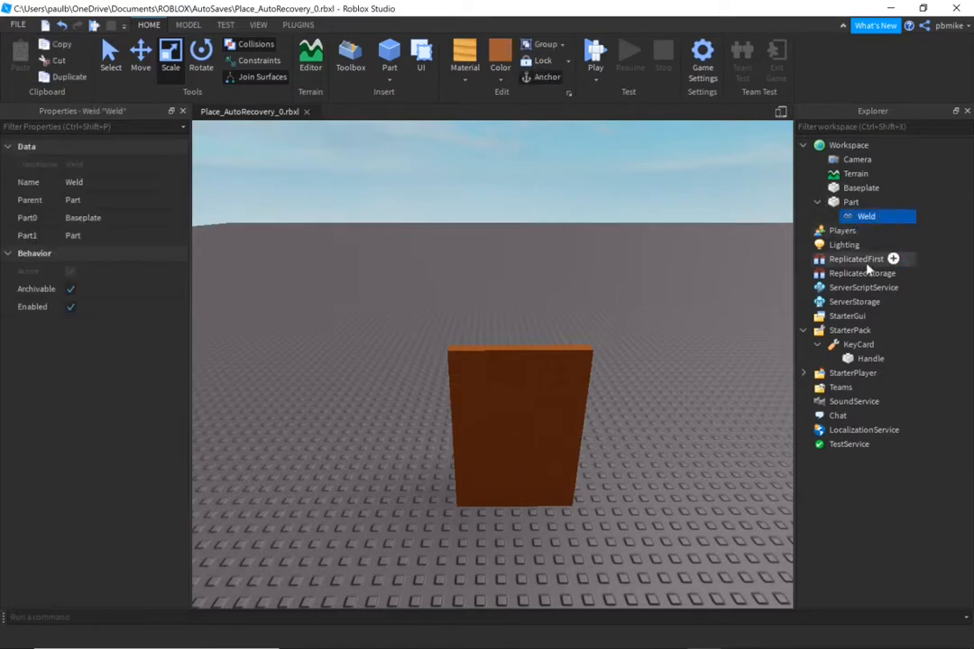
{"action": "key", "text": "Delete"}
- Add a Script to the door part and clear its default Hello world line
{"action": "left_click", "coordinate": [868, 202]}
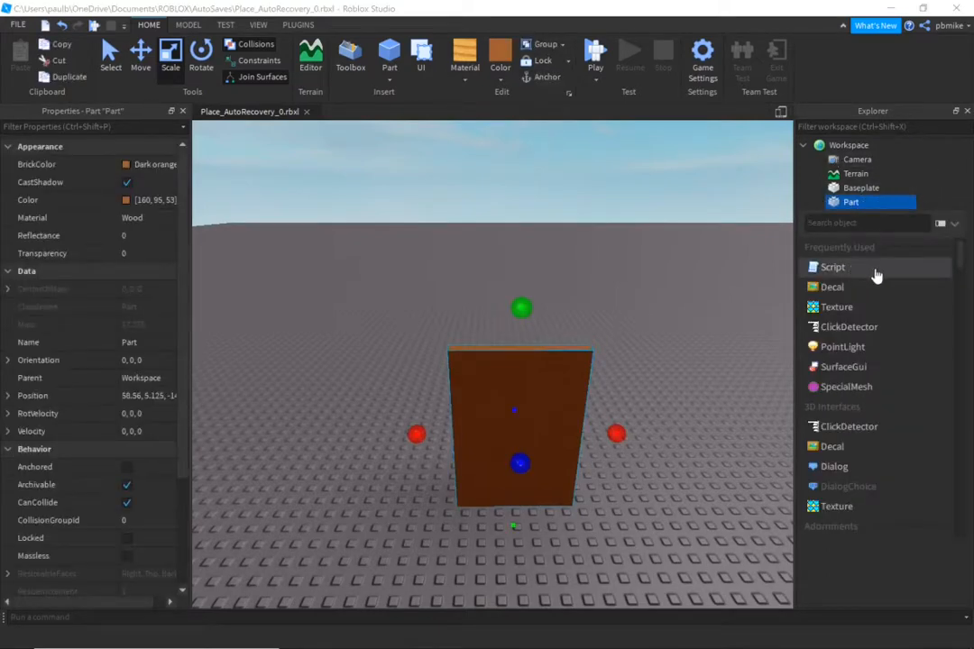
{"action": "left_click", "coordinate": [872, 268]}
{"action": "left_click", "coordinate": [869, 219]}
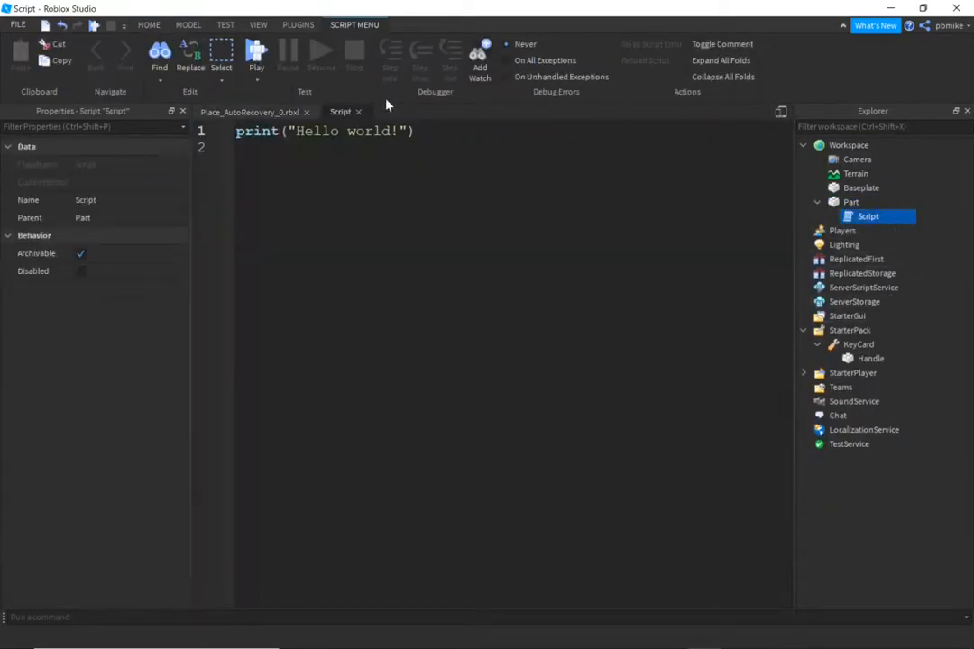
{"action": "left_click_drag", "start_coordinate": [424, 147], "coordinate": [237, 131]}
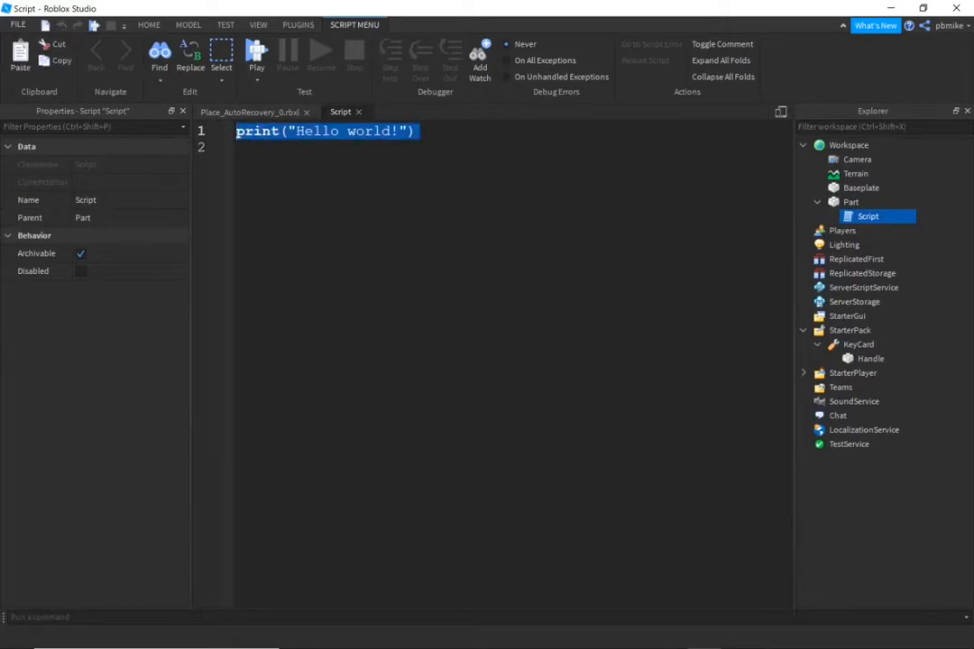
{"action": "key", "text": "BackSpace"}
- Write a touch handler, script.Parent.Touched:Connect(function(hit), closed with end), leaving an empty line for its body
{"action": "type", "text": "script"}
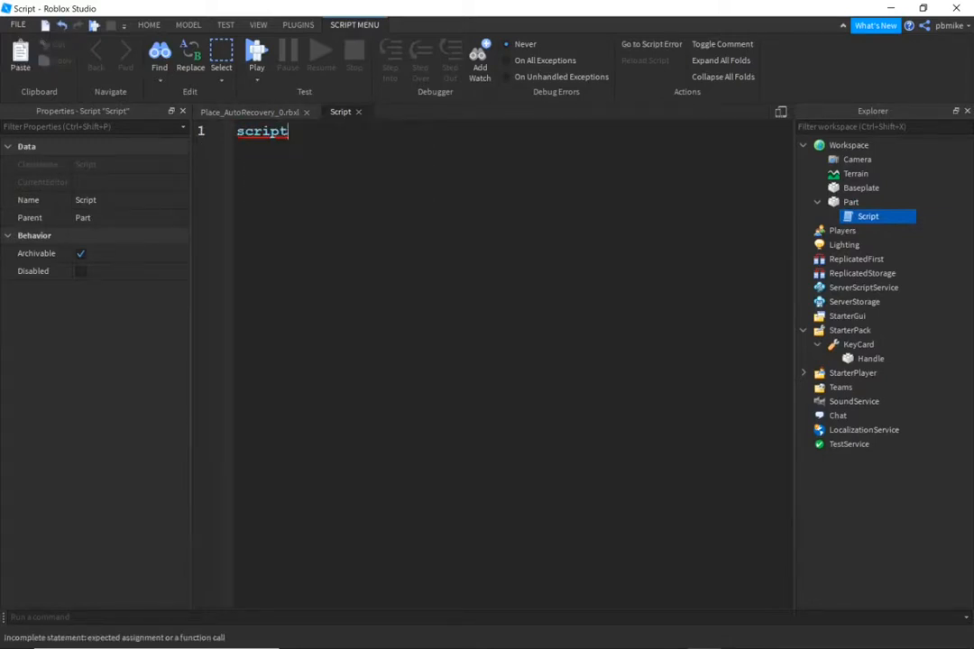
{"action": "type", "text": ".Parent.T"}
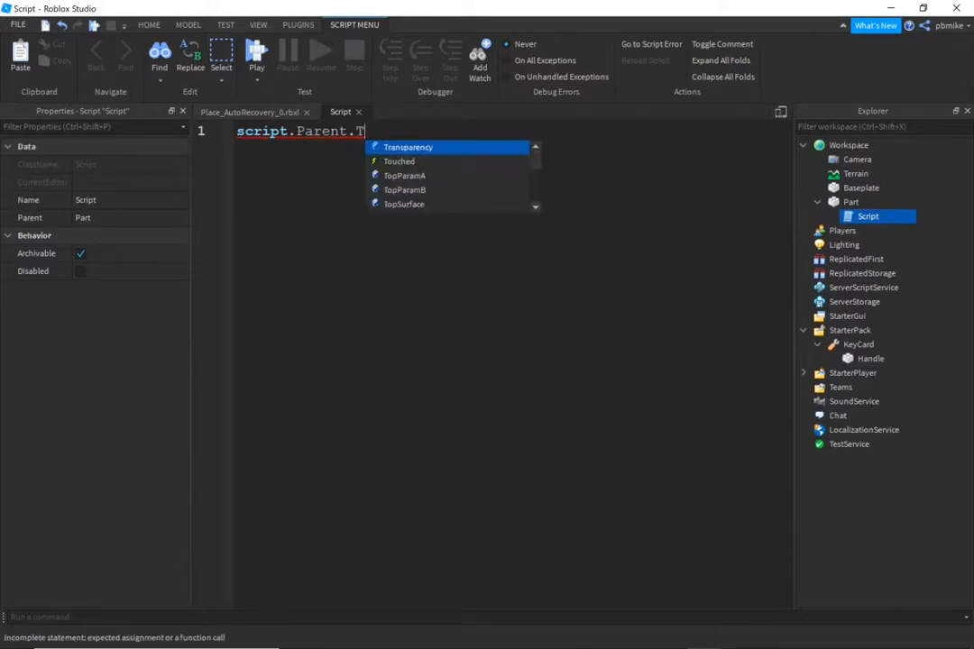
{"action": "type", "text": "ouched"}
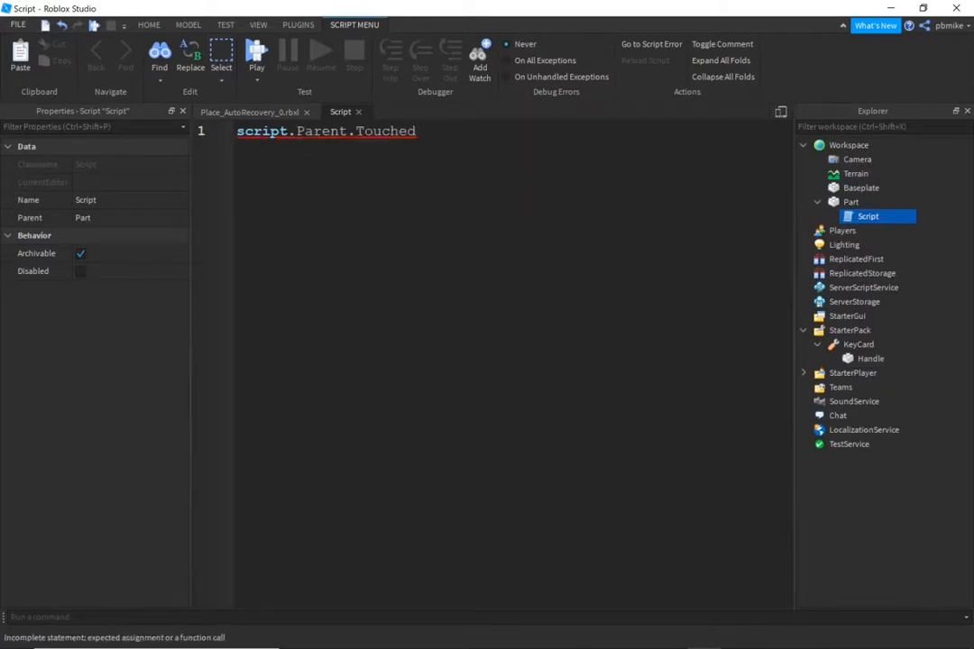
{"action": "type", "text": ":C"}
{"action": "key", "text": "Tab"}
{"action": "type", "text": "f"}
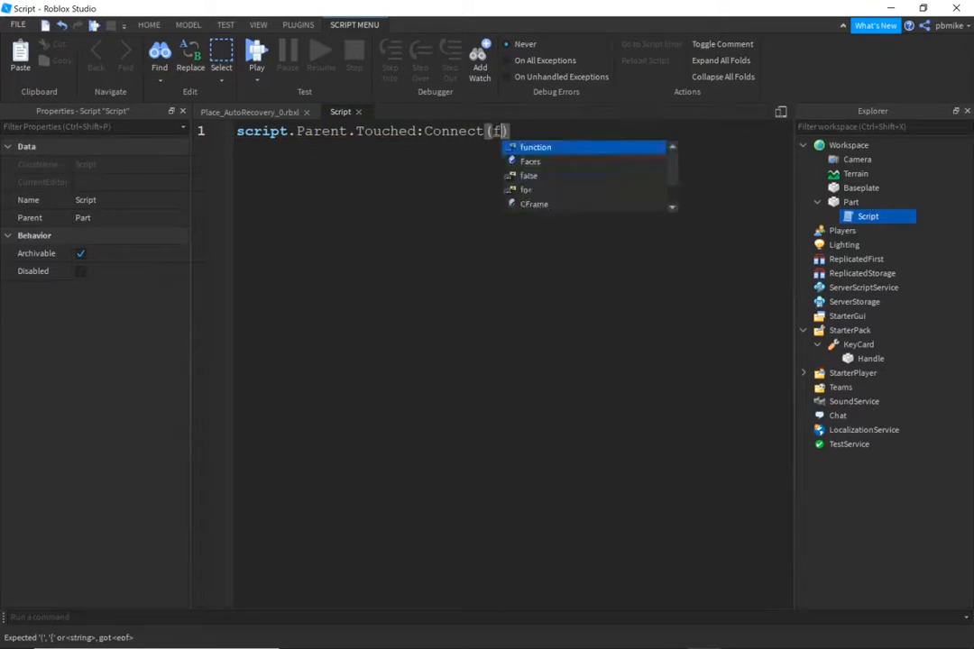
{"action": "key", "text": "Tab"}
{"action": "type", "text": "("}
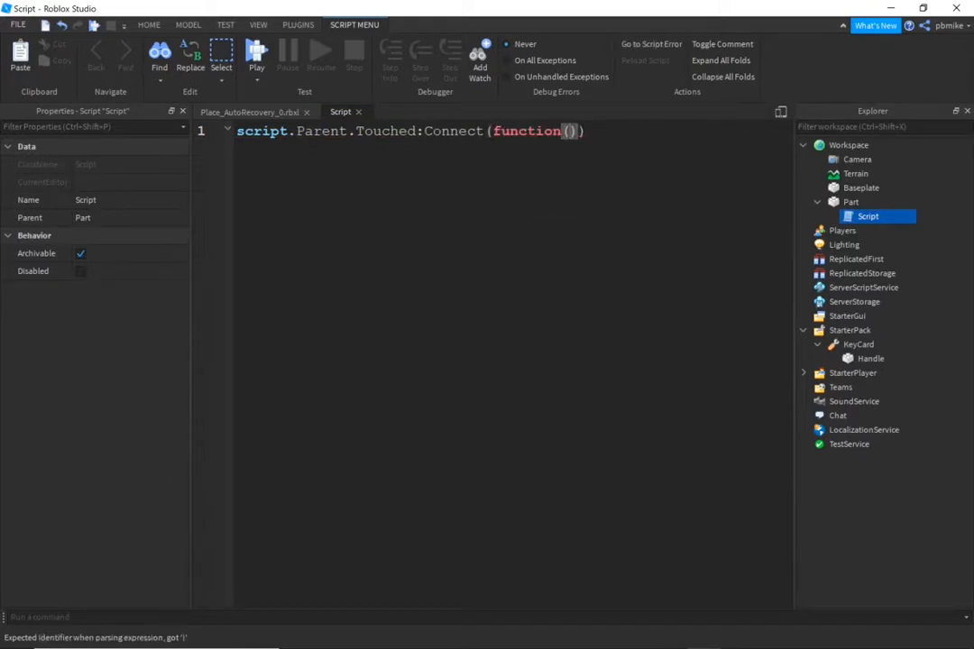
{"action": "type", "text": "hit)"}
{"action": "key", "text": "Return"}
{"action": "type", "text": "end"}
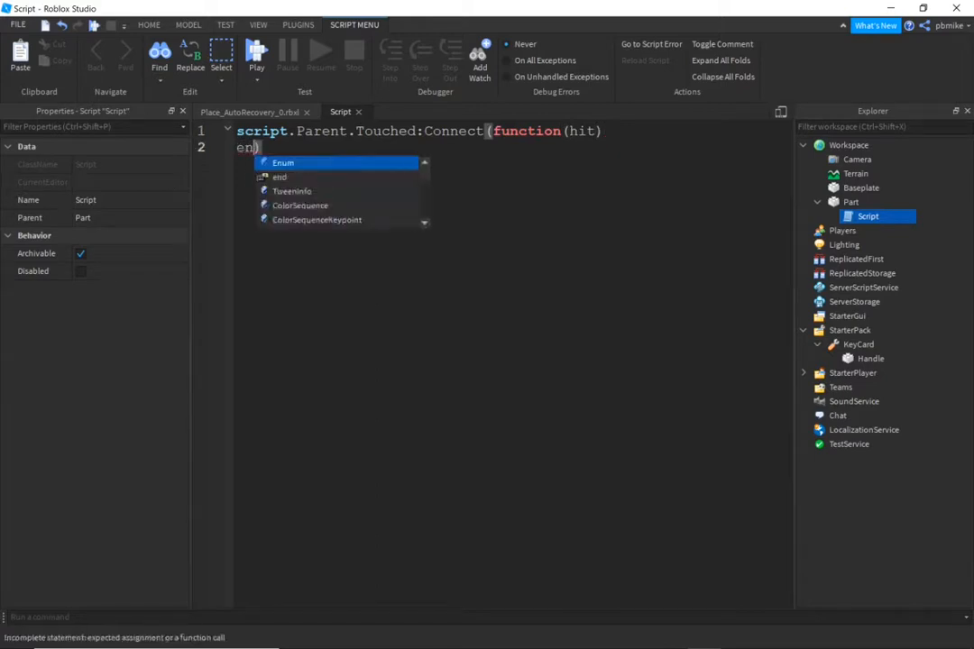
{"action": "key", "text": "Return"}
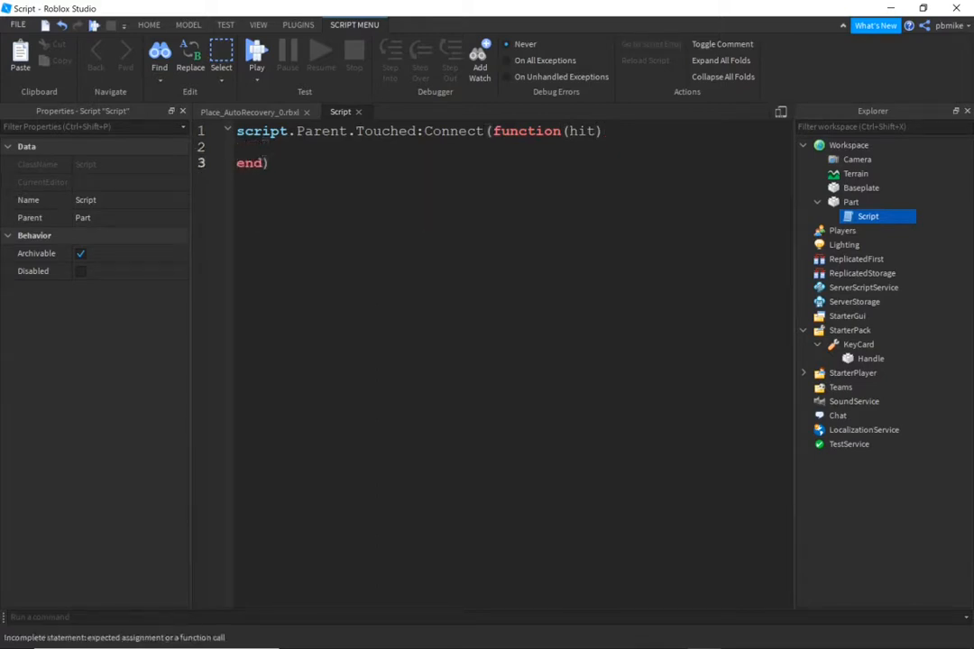
- Inside the touch function, add the condition if hit.Parent.Name == "KeyCard" then
{"action": "key", "text": "Up"}
{"action": "type", "text": "if "}
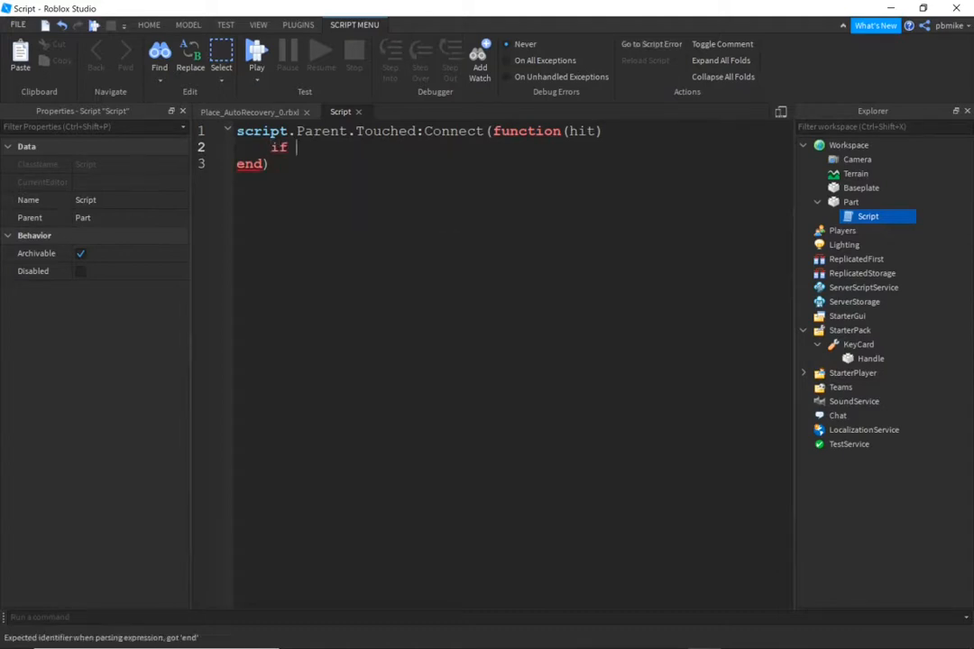
{"action": "type", "text": "hit"}
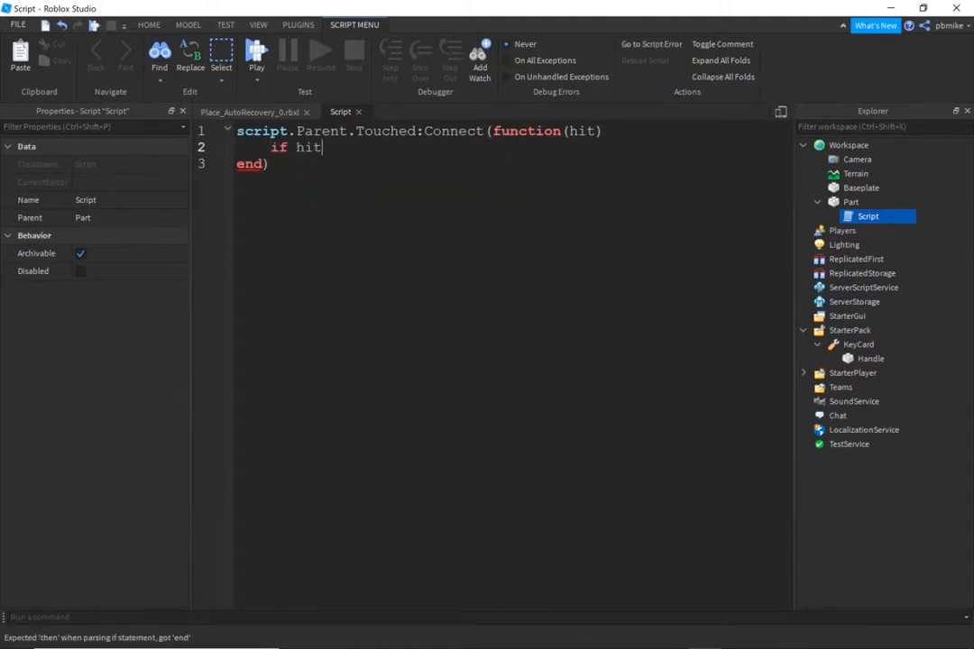
{"action": "type", "text": ".Parent."}
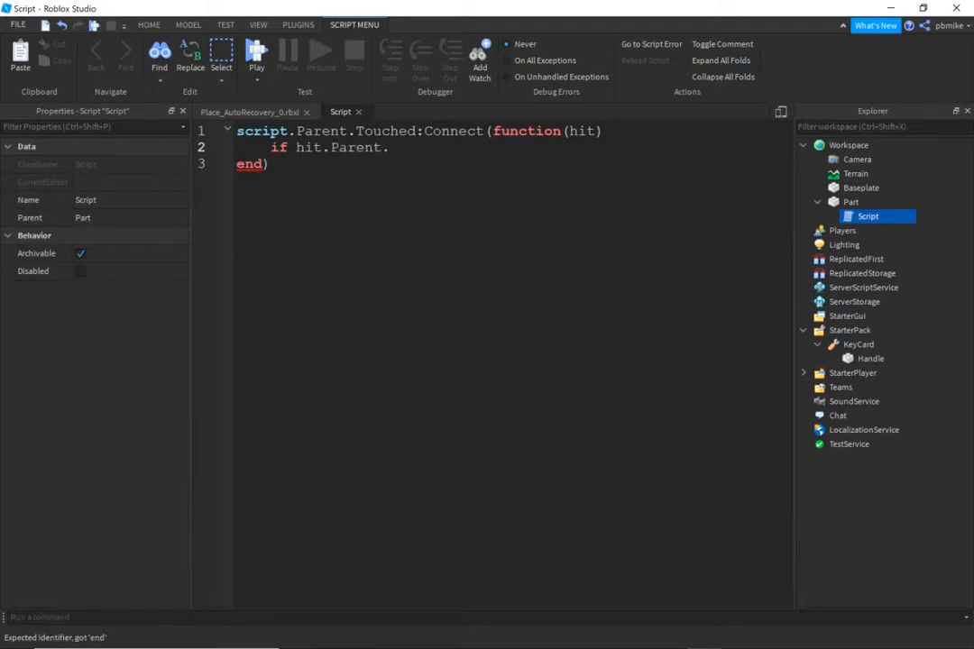
{"action": "type", "text": "Name ="}
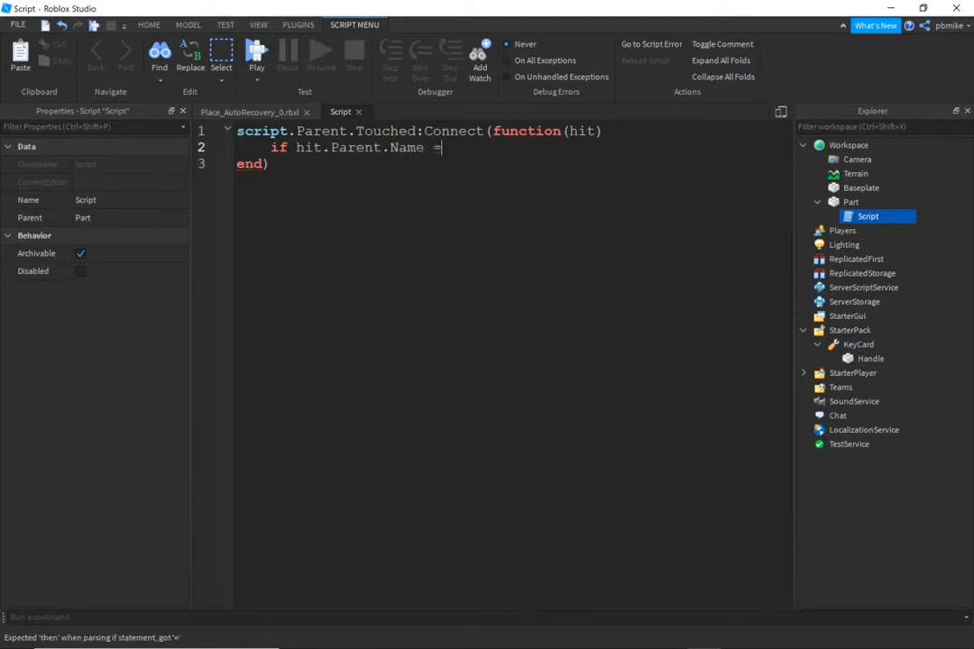
{"action": "type", "text": "= \"\"KeyCard"}
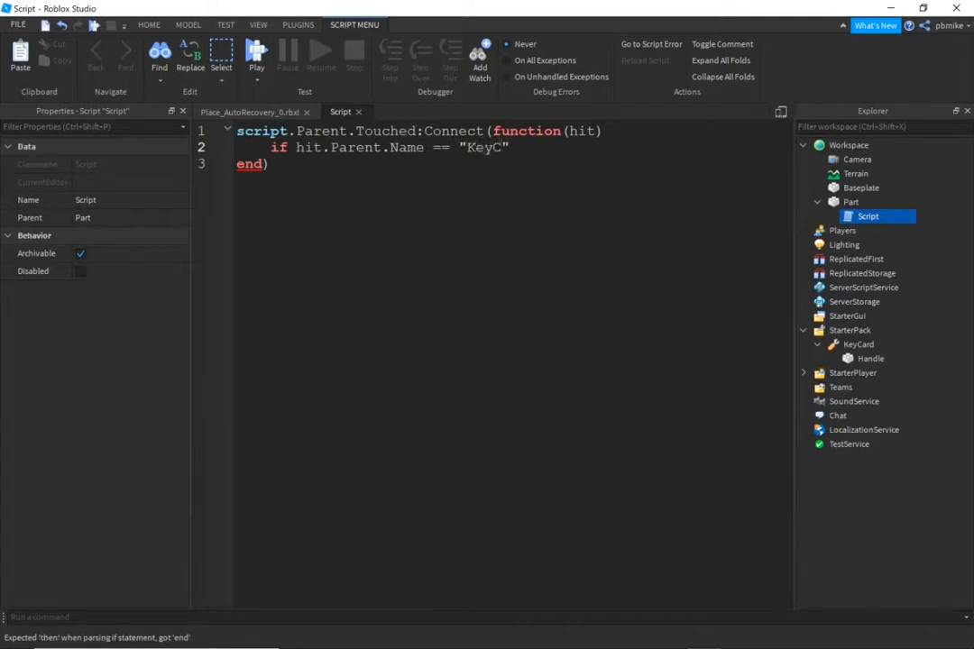
{"action": "key", "text": "Right"}
{"action": "type", "text": "then"}
{"action": "key", "text": "Return"}
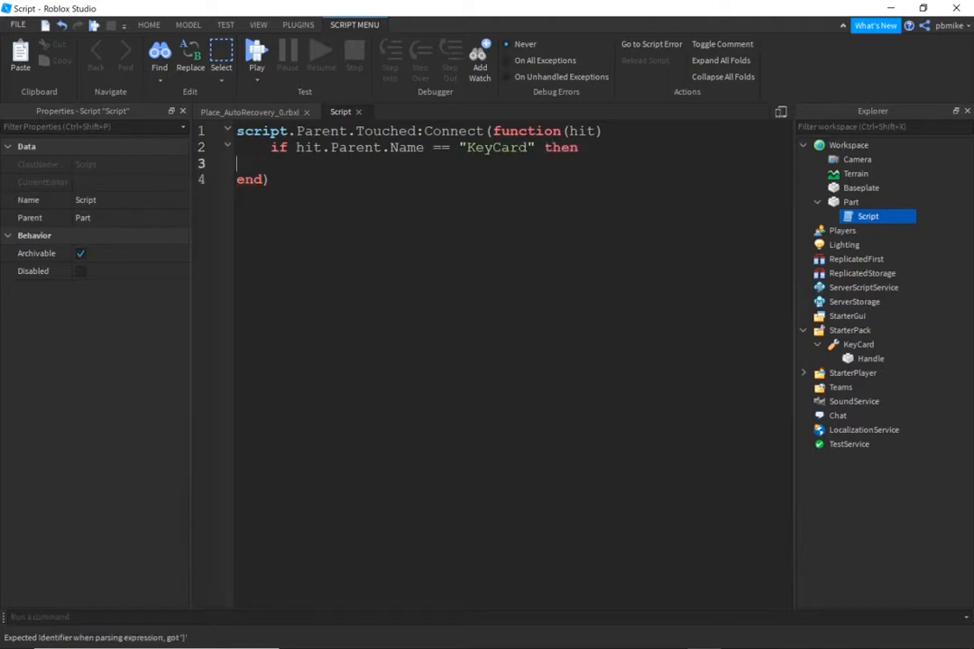
- Close the if block with an indented end and leave an empty line inside it for its body
{"action": "type", "text": "end"}
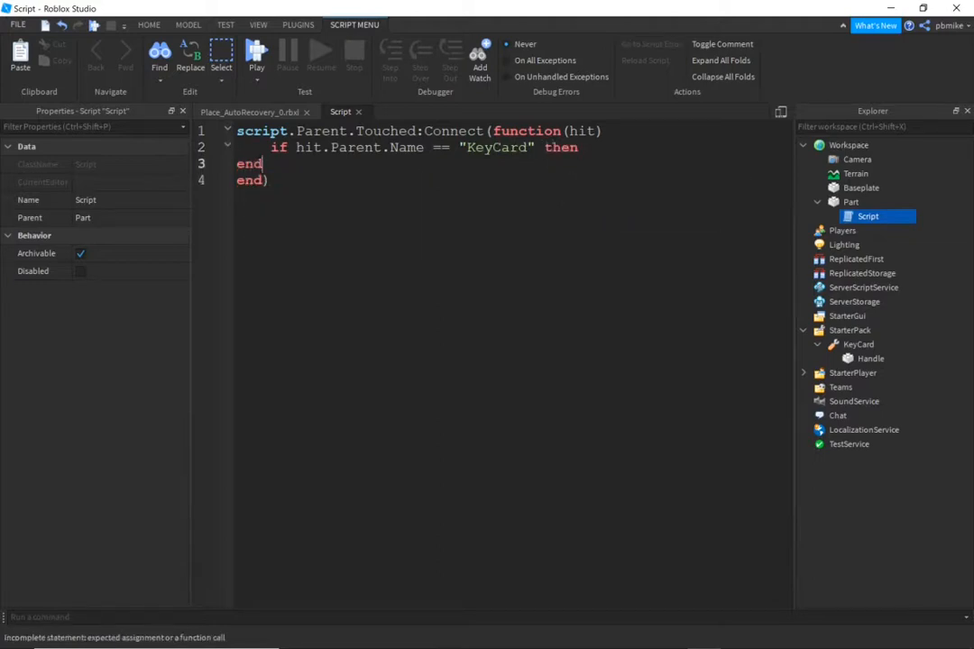
{"action": "key", "text": "Left"}
{"action": "key", "text": "Left"}
{"action": "key", "text": "Tab"}
{"action": "key", "text": "Return"}
{"action": "key", "text": "Tab"}
{"action": "key", "text": "Up"}
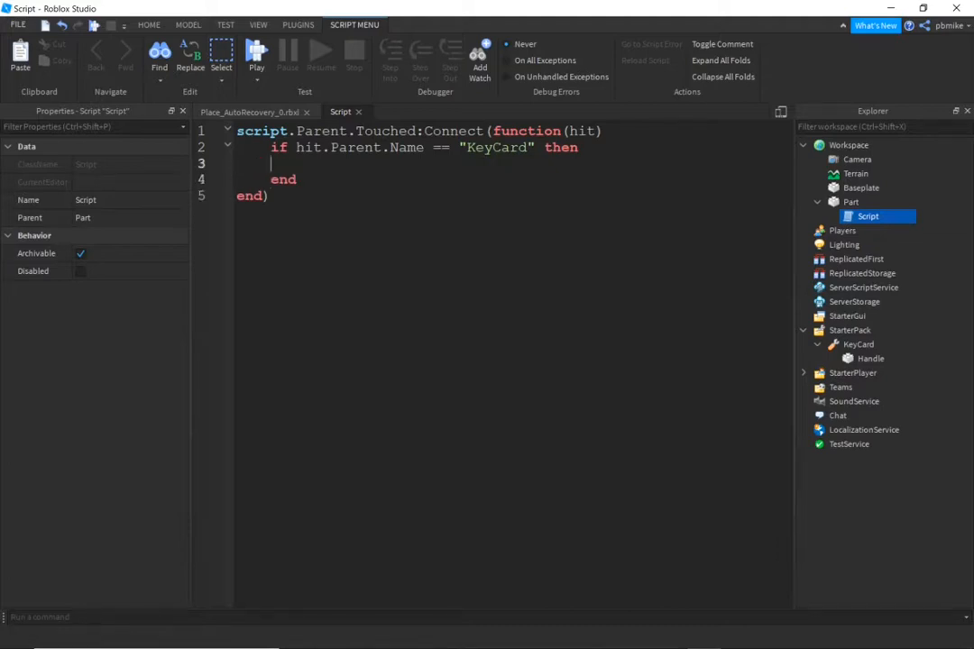
- Inside the KeyCard if block, add the line script.Parent.CanCollide = false
{"action": "type", "text": "s"}
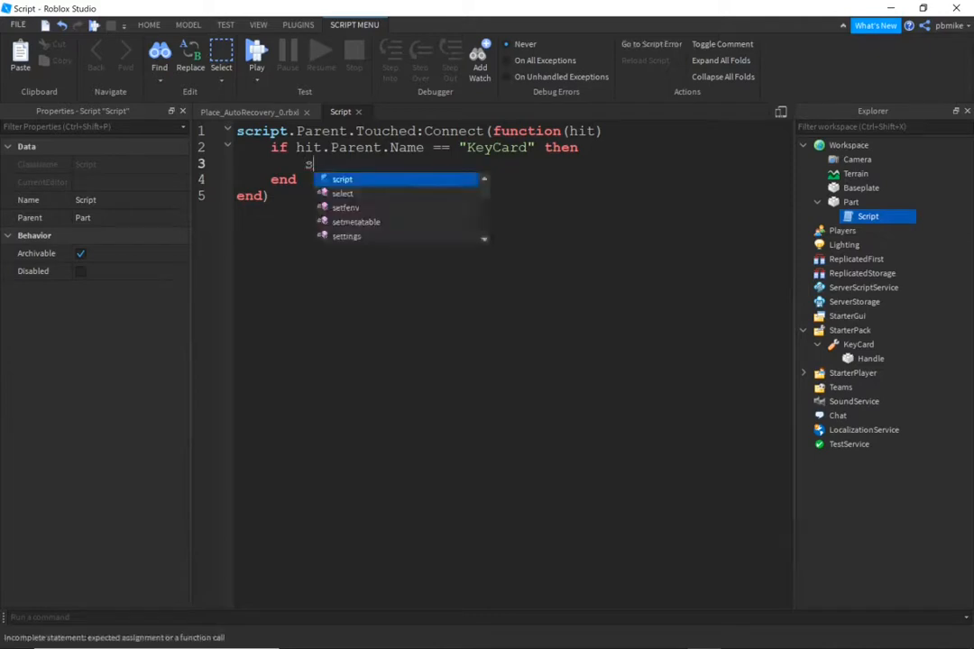
{"action": "type", "text": "\\"}
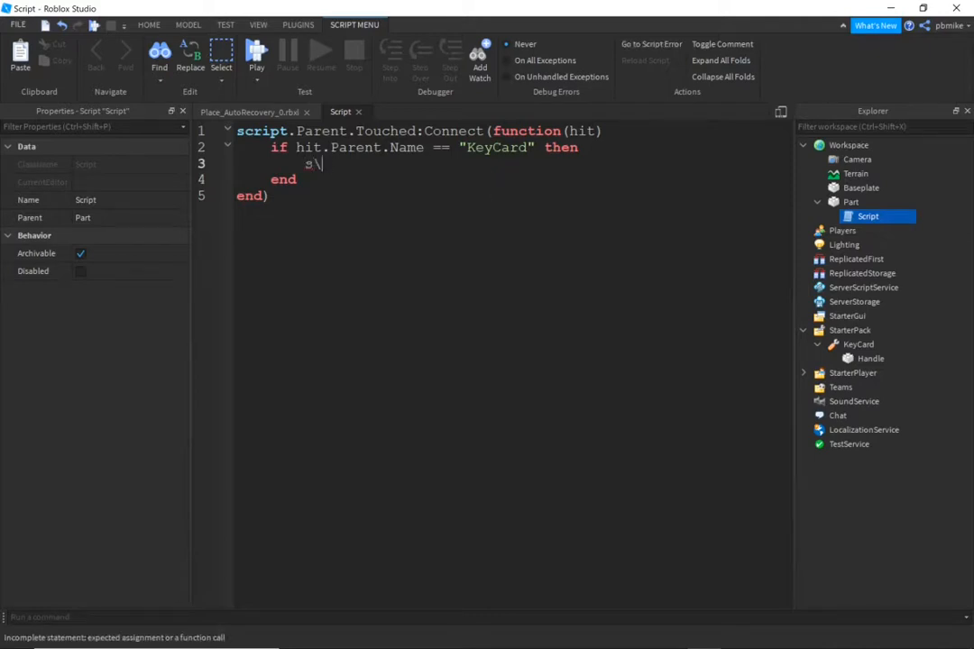
{"action": "key", "text": "BackSpace"}
{"action": "type", "text": "c"}
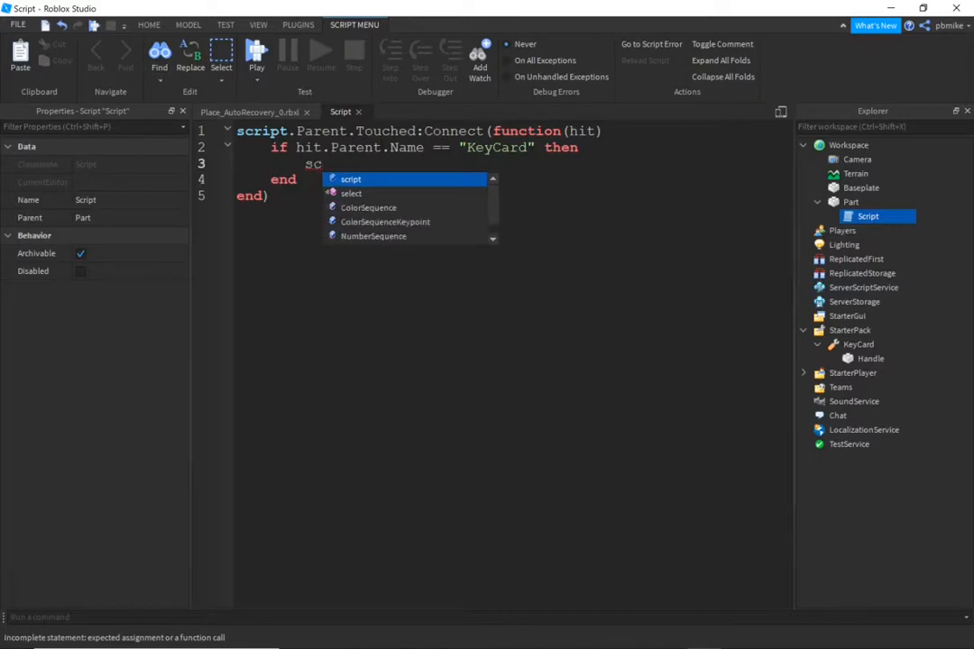
{"action": "key", "text": "Tab"}
{"action": "type", "text": "/"}
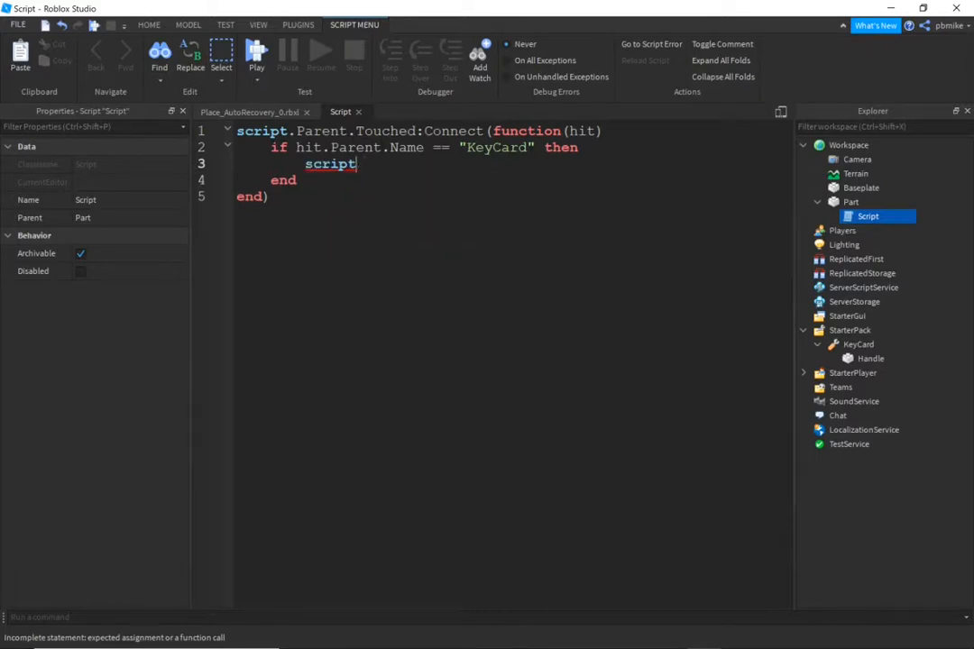
{"action": "type", "text": ".Parent."}
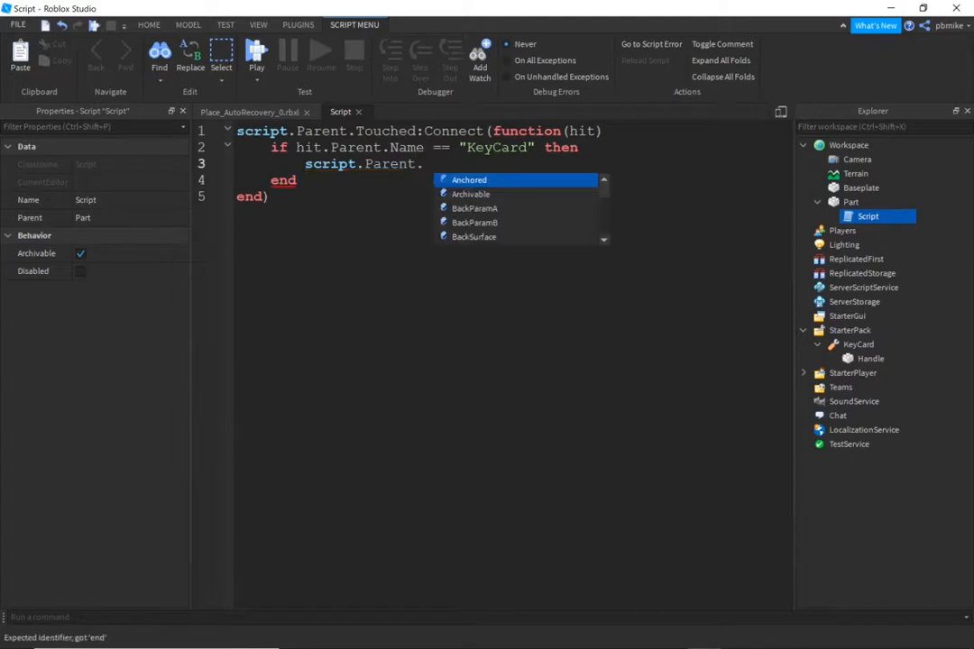
{"action": "type", "text": "C"}
{"action": "key", "text": "Tab"}
{"action": "type", "text": "="}
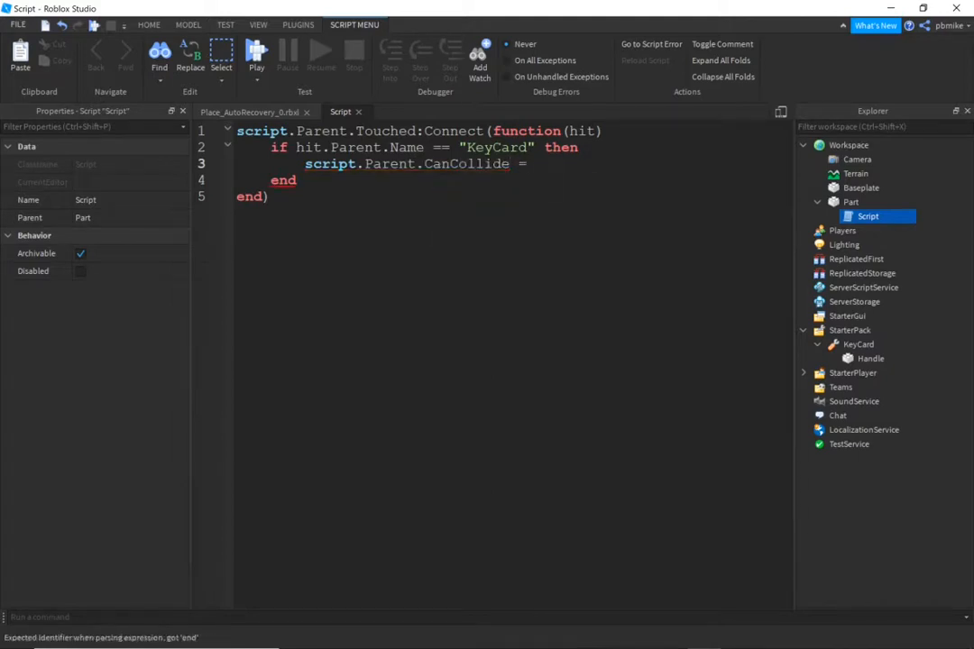
{"action": "type", "text": " false"}
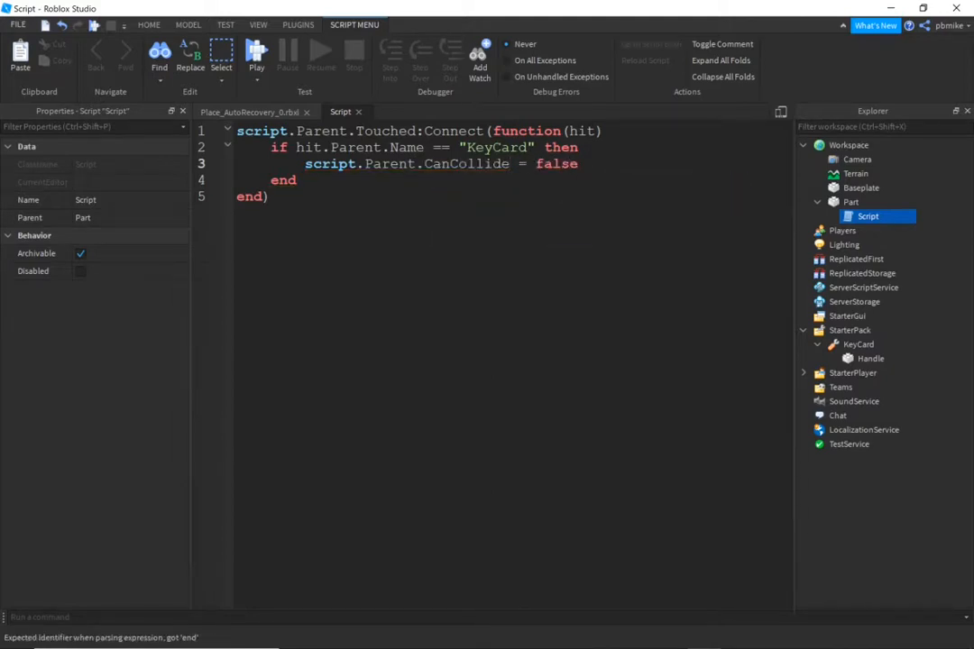
- Add the line script.Parent.Transparency = 0.59 below the CanCollide line
{"action": "key", "text": "Return"}
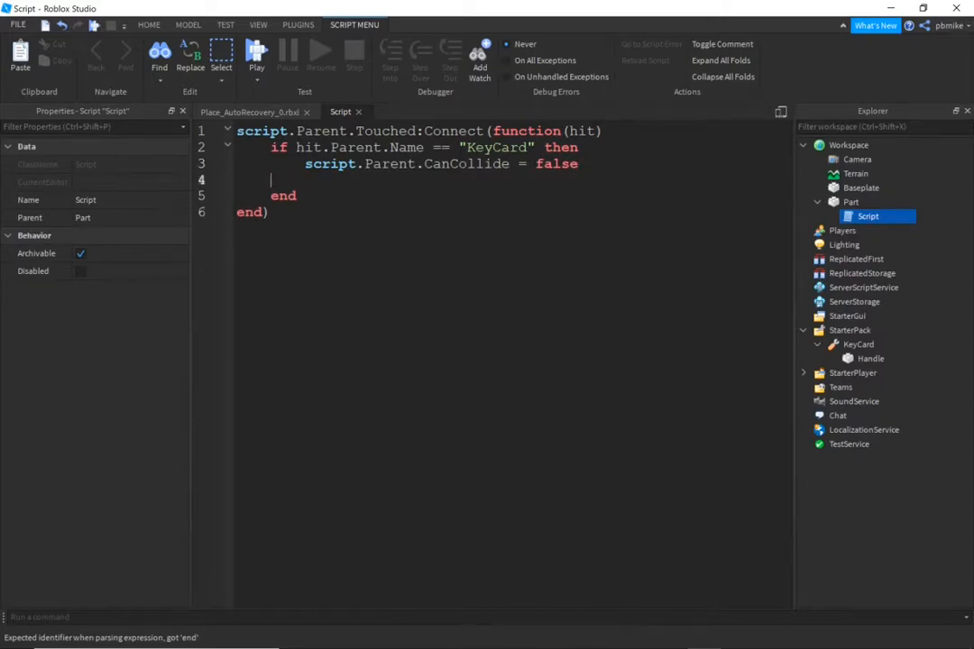
{"action": "type", "text": "script."}
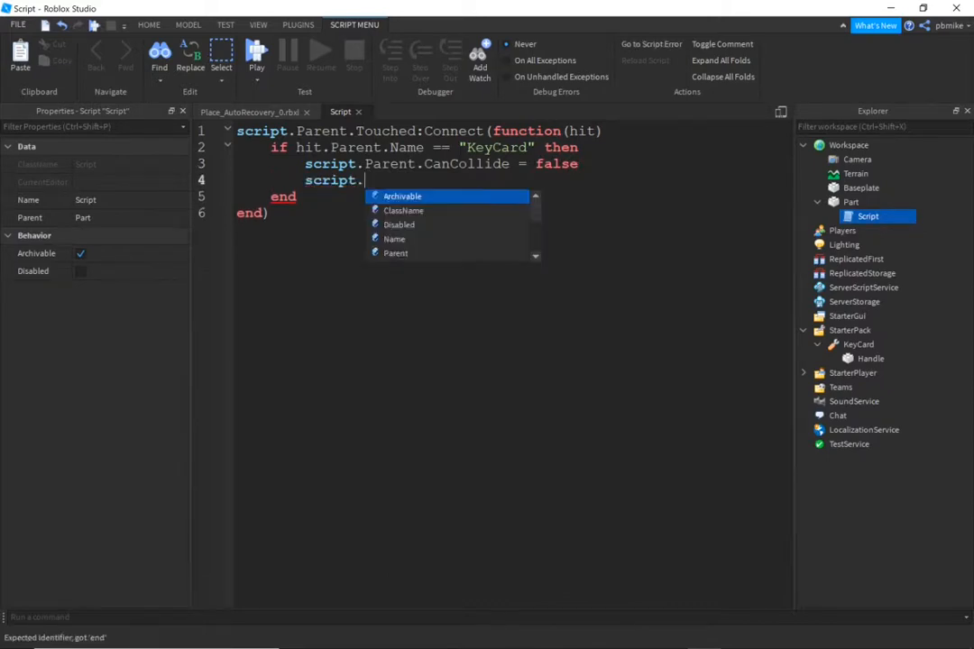
{"action": "type", "text": "Parent."}
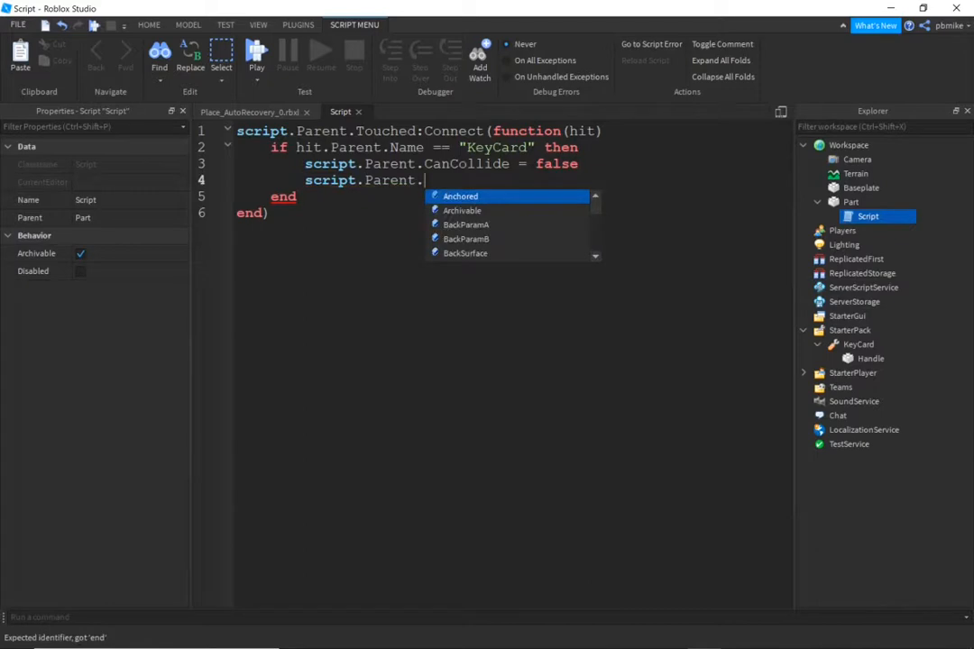
{"action": "type", "text": "t"}
{"action": "key", "text": "Tab"}
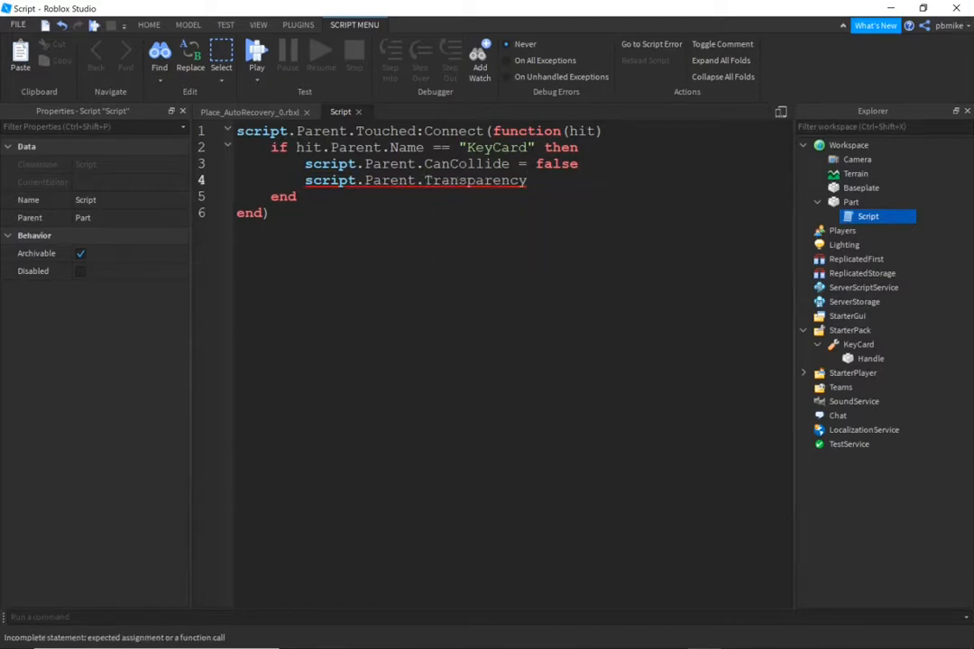
{"action": "type", "text": "= "}
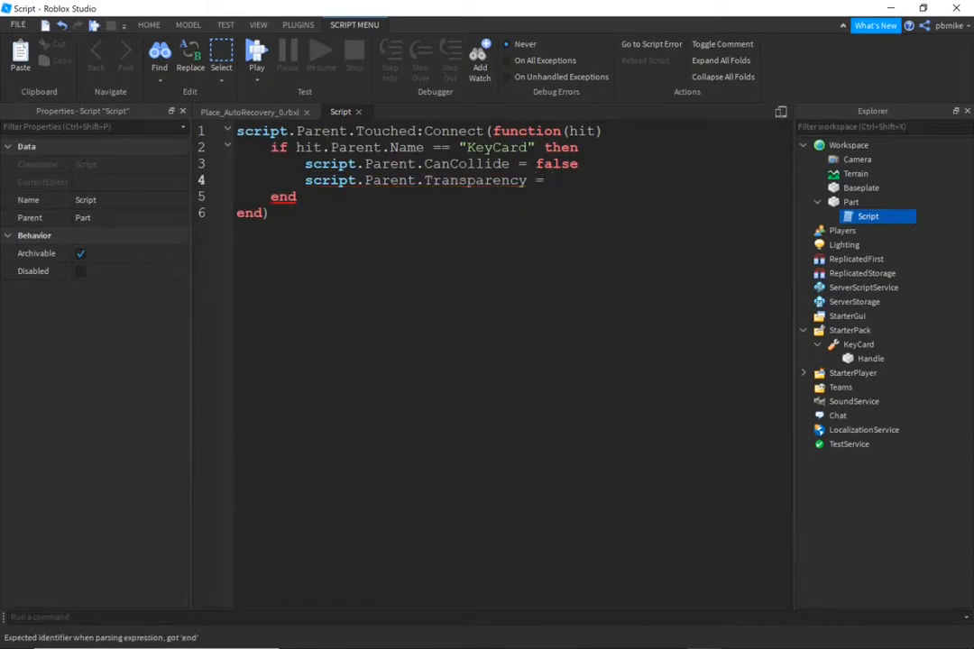
{"action": "type", "text": "0.59"}
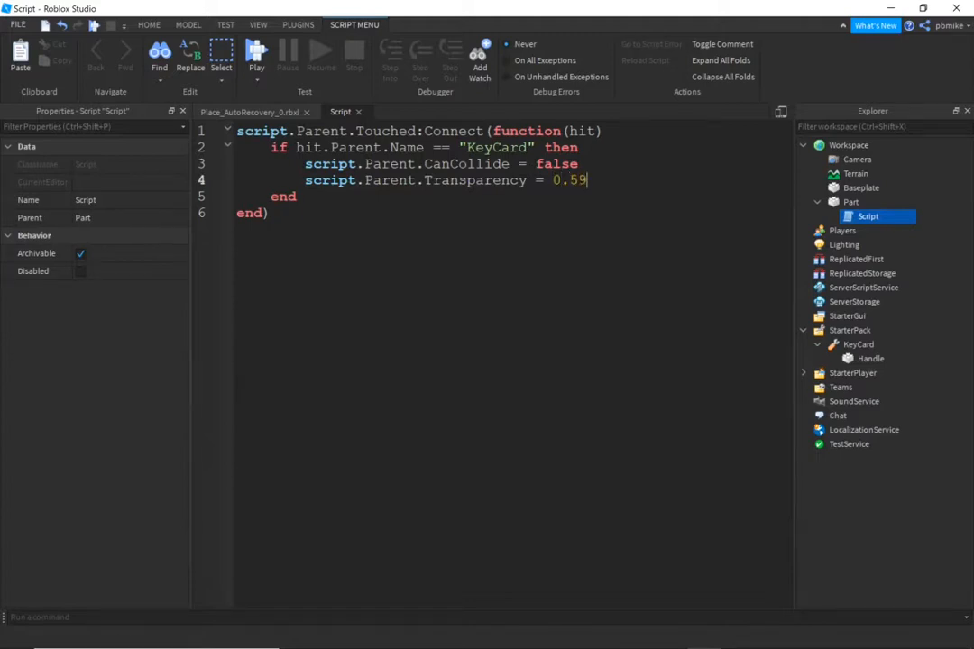
- Add a wait(2.3) line after the Transparency line
{"action": "key", "text": "Return"}
{"action": "type", "text": "wait("}
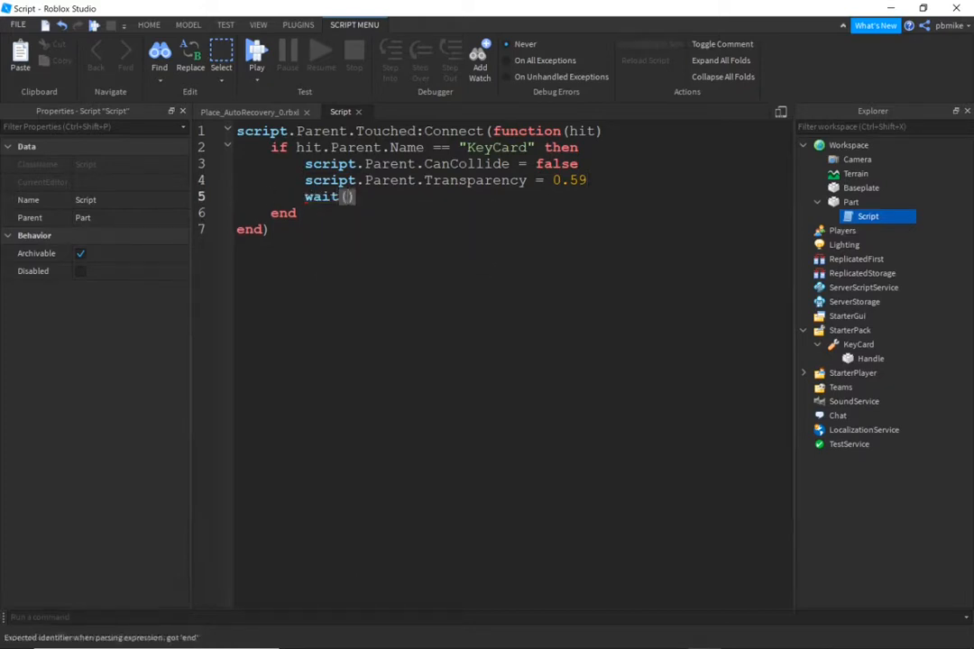
{"action": "type", "text": "2.3"}
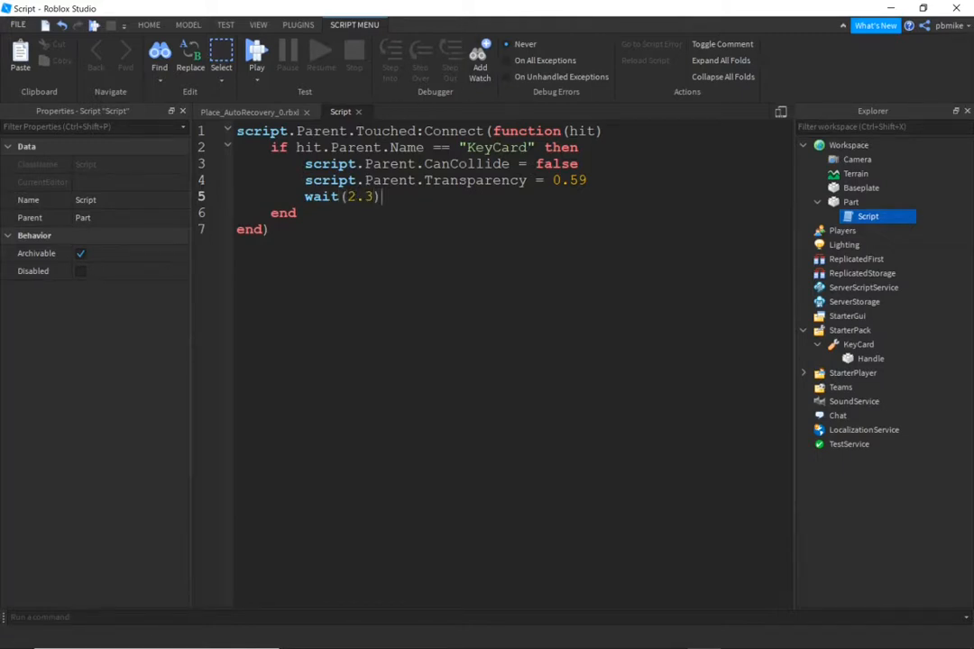
- Duplicate the CanCollide and Transparency lines below wait(2.3), indented to match the if block
{"action": "left_click_drag", "start_coordinate": [305, 163], "coordinate": [587, 180]}
{"action": "key", "text": "ctrl+c"}
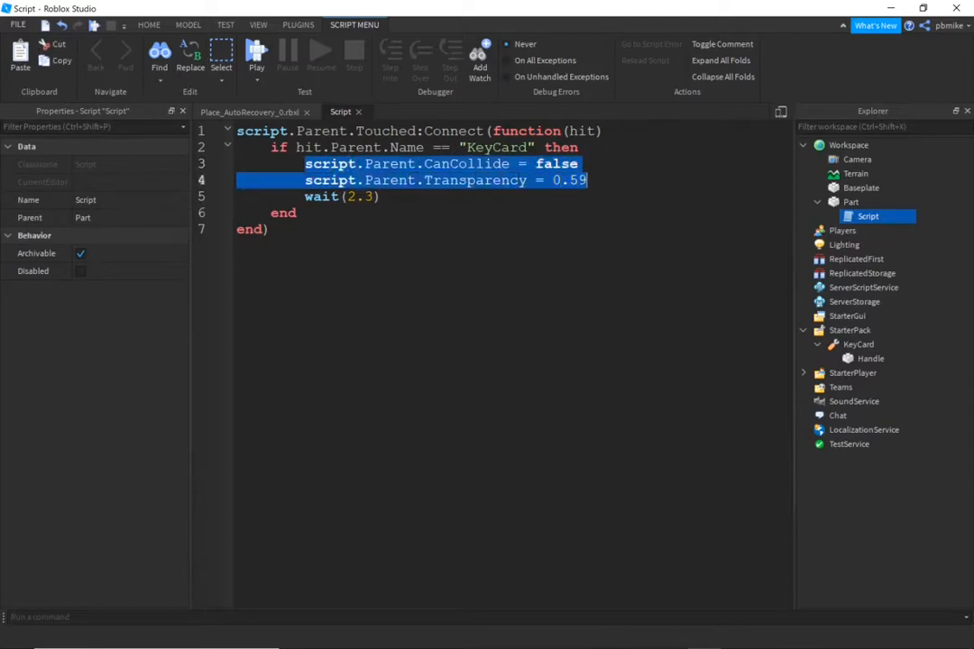
{"action": "left_click", "coordinate": [381, 196]}
{"action": "key", "text": "Return"}
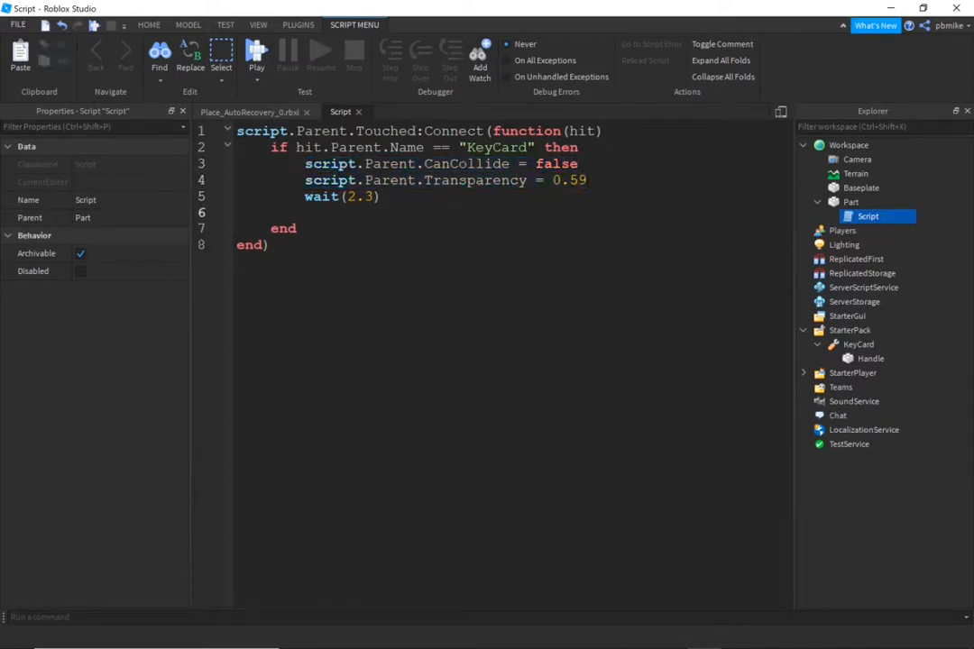
{"action": "key", "text": "ctrl+v"}
{"action": "left_click", "coordinate": [237, 213]}
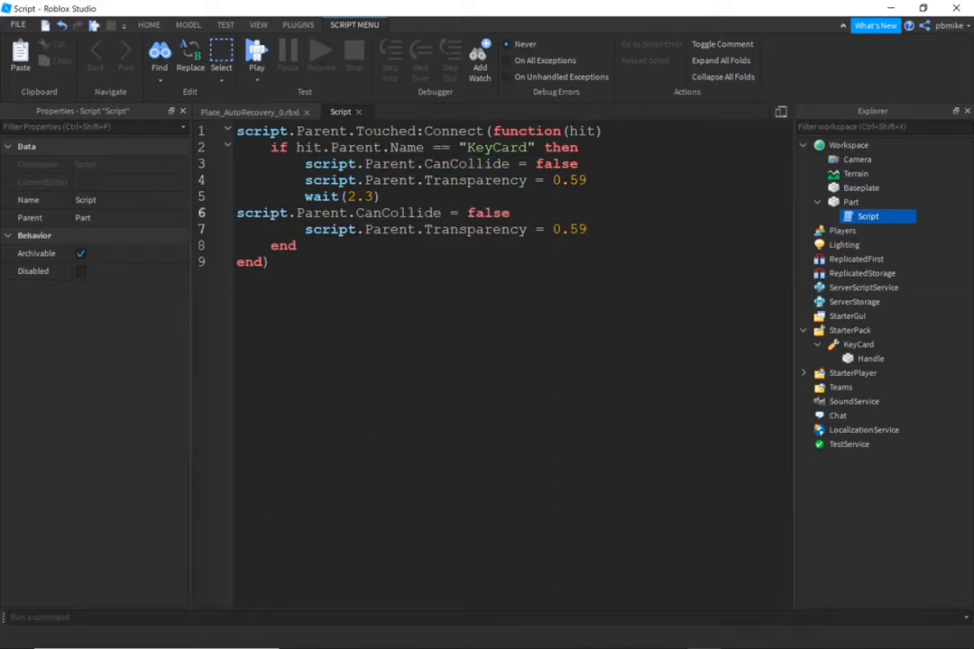
{"action": "key", "text": "Tab"}
{"action": "key", "text": "Tab"}
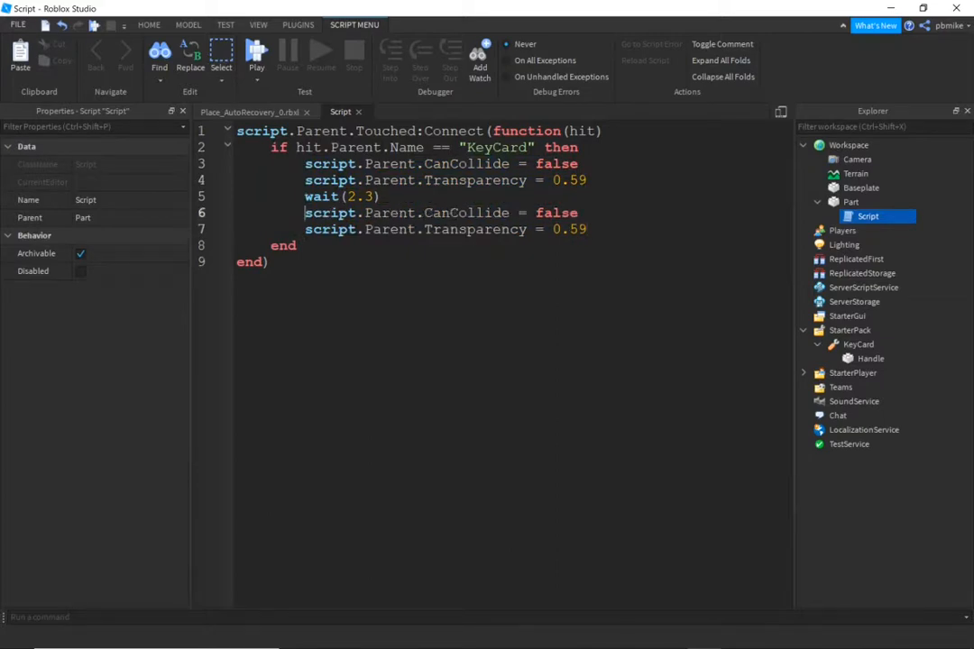
- Change the CanCollide value after wait(2.3) to true
{"action": "key", "text": "BackSpace"}
{"action": "key", "text": "BackSpace"}
{"action": "key", "text": "BackSpace"}
{"action": "key", "text": "BackSpace"}
{"action": "key", "text": "BackSpace"}
{"action": "type", "text": "tr"}
{"action": "key", "text": "Return"}
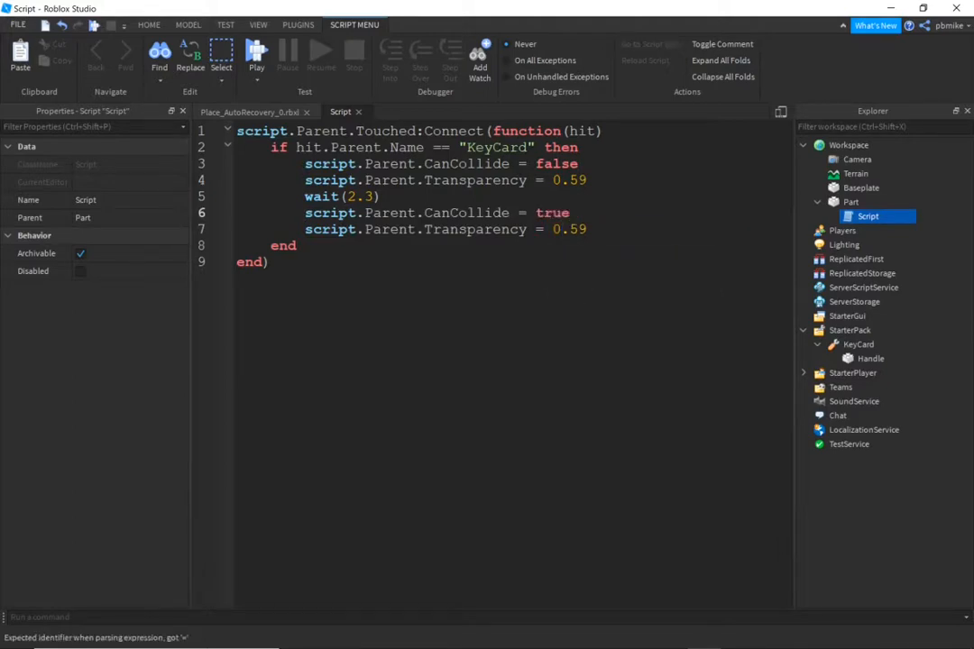
- Change the Transparency value after wait(2.3) to 0
{"action": "left_click", "coordinate": [588, 230]}
{"action": "key", "text": "BackSpace"}
{"action": "key", "text": "BackSpace"}
{"action": "key", "text": "BackSpace"}
{"action": "key", "text": "BackSpace"}
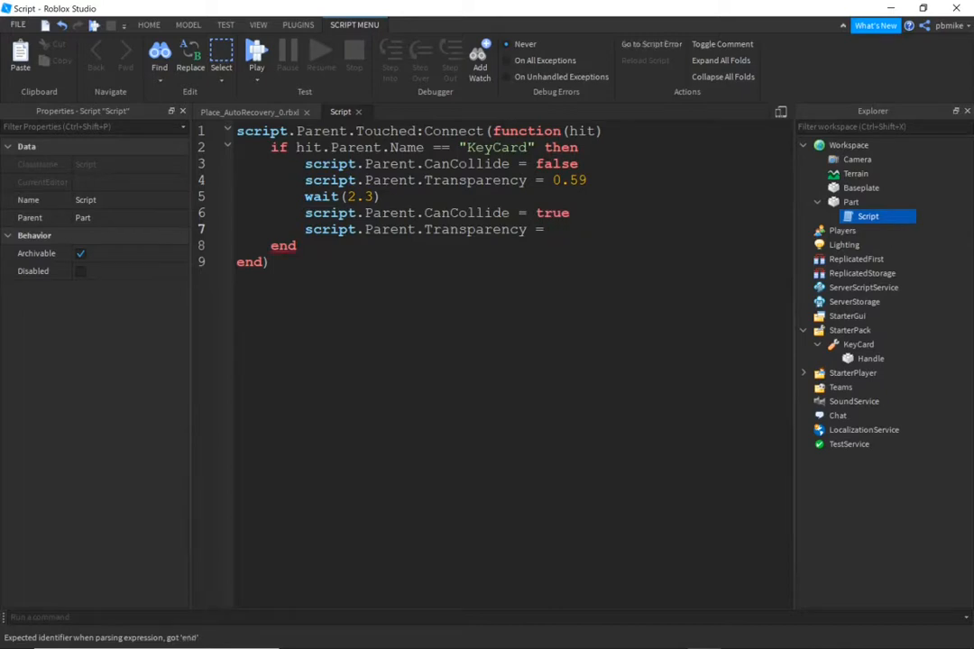
{"action": "type", "text": "0"}
- Playtest the place from the 3D view, walk the character forward and dismiss the Words of Encouragement panel
{"action": "left_click", "coordinate": [228, 112]}
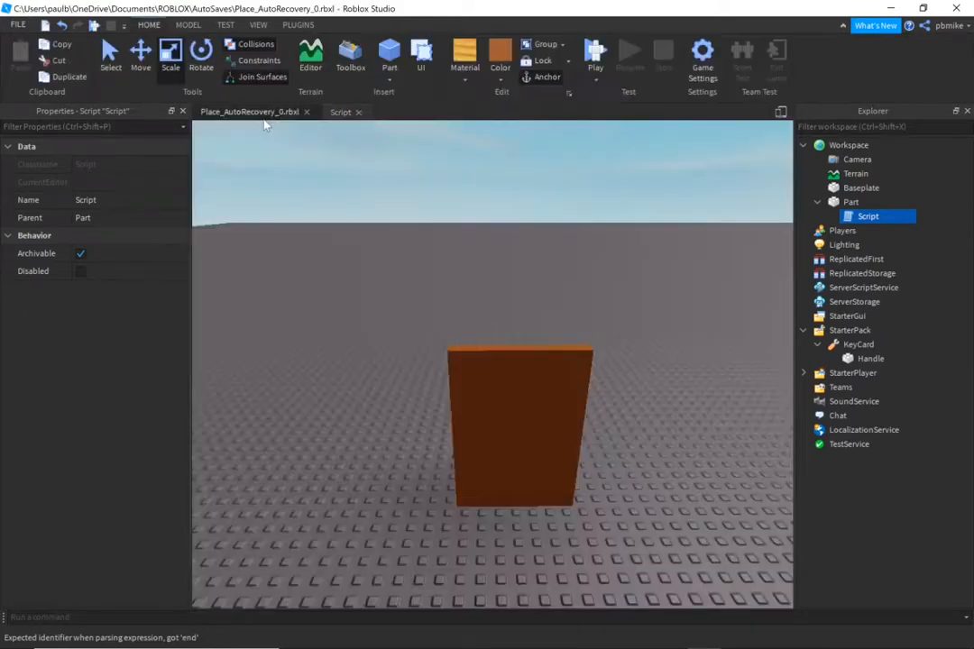
{"action": "left_click", "coordinate": [594, 54]}
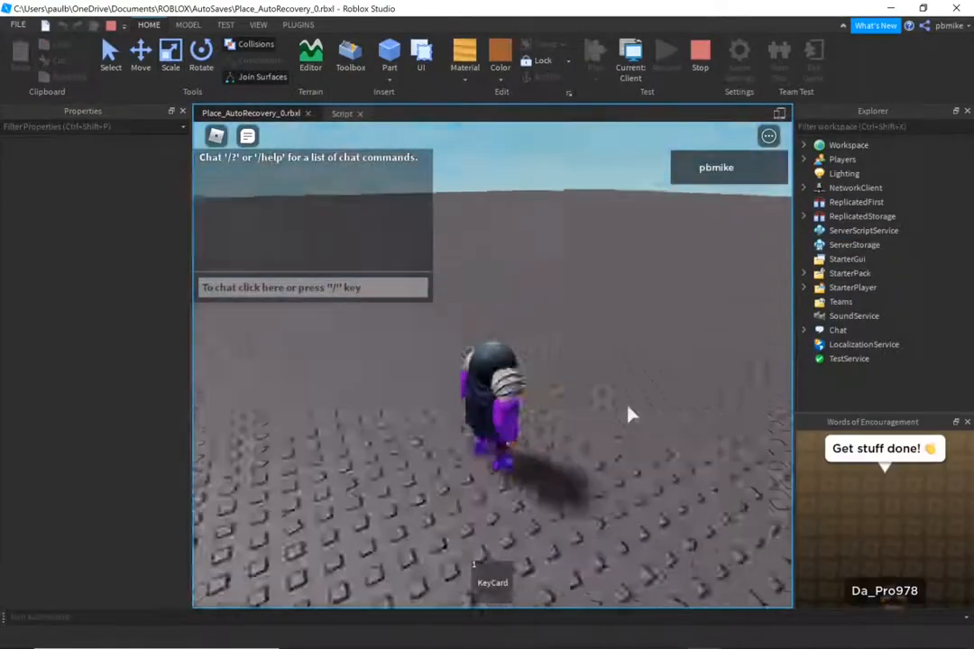
{"action": "right_click_drag", "start_coordinate": [627, 406], "coordinate": [628, 406]}
{"action": "key", "text": "w"}
{"action": "left_click", "coordinate": [965, 422]}
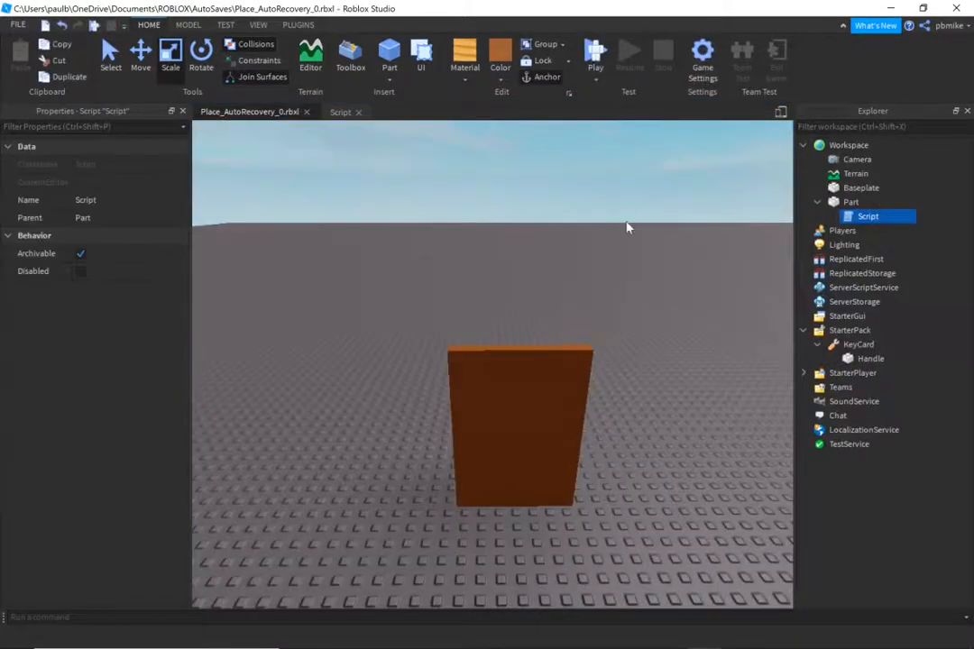
- Insert a SpawnLocation on the baseplate in front of the door
{"action": "right_click_drag", "start_coordinate": [629, 227], "coordinate": [617, 167]}
{"action": "scroll", "coordinate": [615, 167], "scroll_direction": "down", "scroll_amount": 2}
{"action": "left_click", "coordinate": [187, 25]}
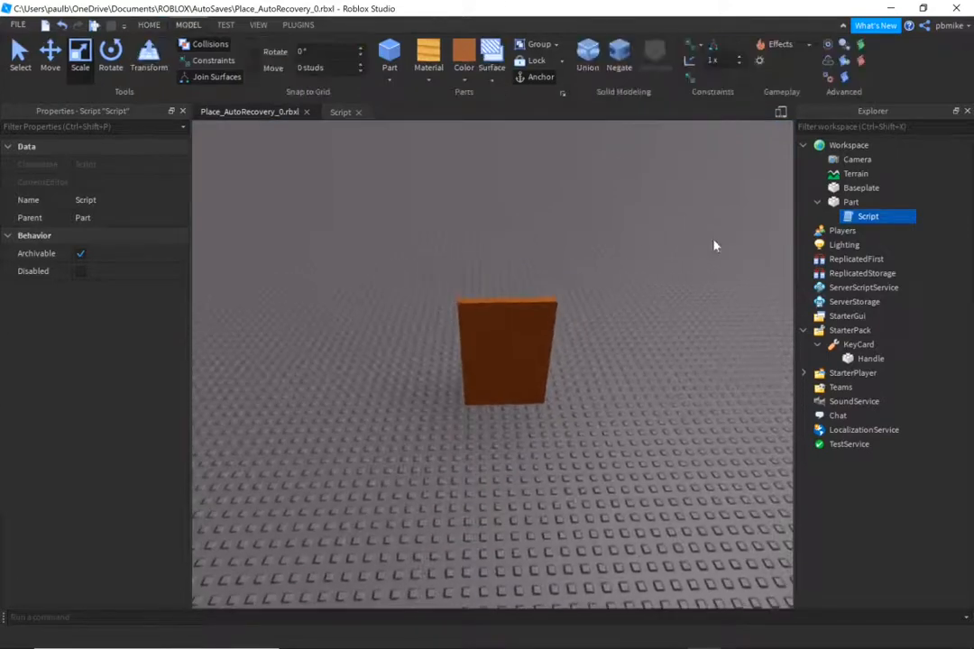
{"action": "scroll", "coordinate": [581, 376], "scroll_direction": "up", "scroll_amount": 5}
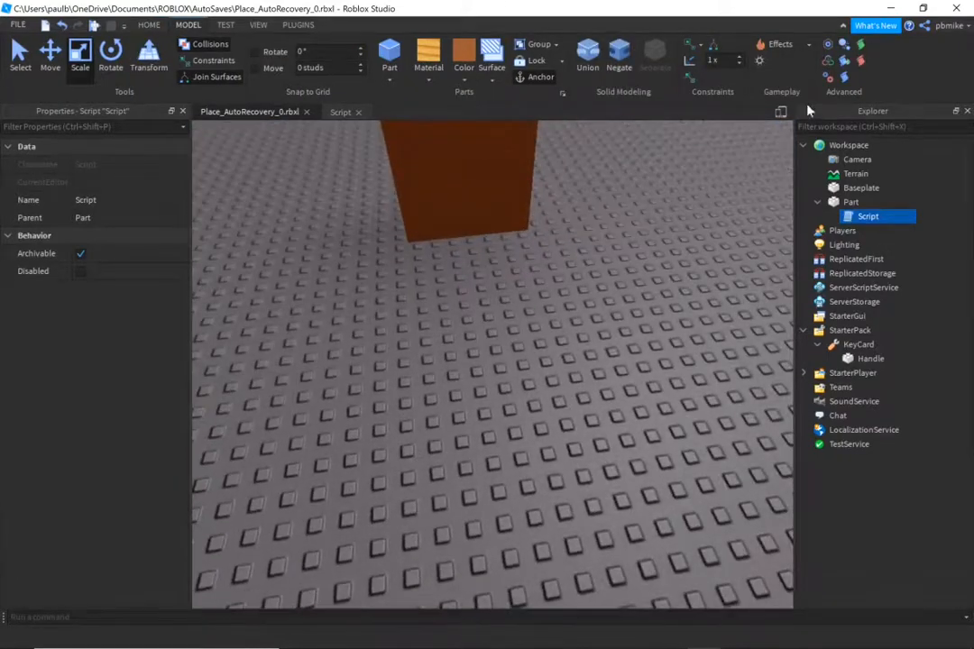
{"action": "left_click", "coordinate": [758, 63]}
{"action": "scroll", "coordinate": [760, 255], "scroll_direction": "down", "scroll_amount": 2}
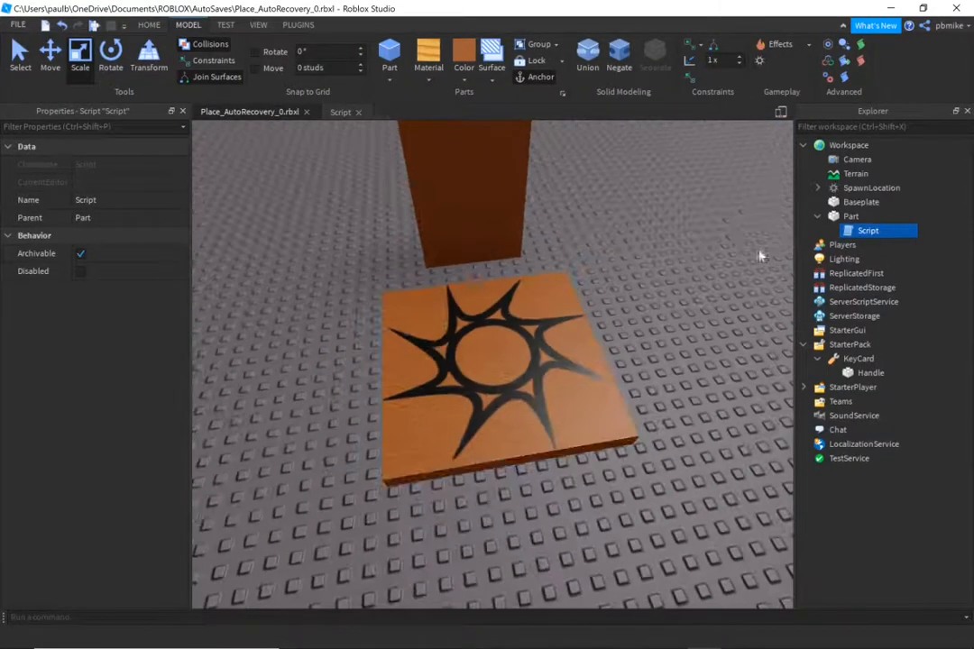
- Turn off CanCollide for the SpawnLocation and set its Transparency to 1
{"action": "left_click", "coordinate": [548, 350]}
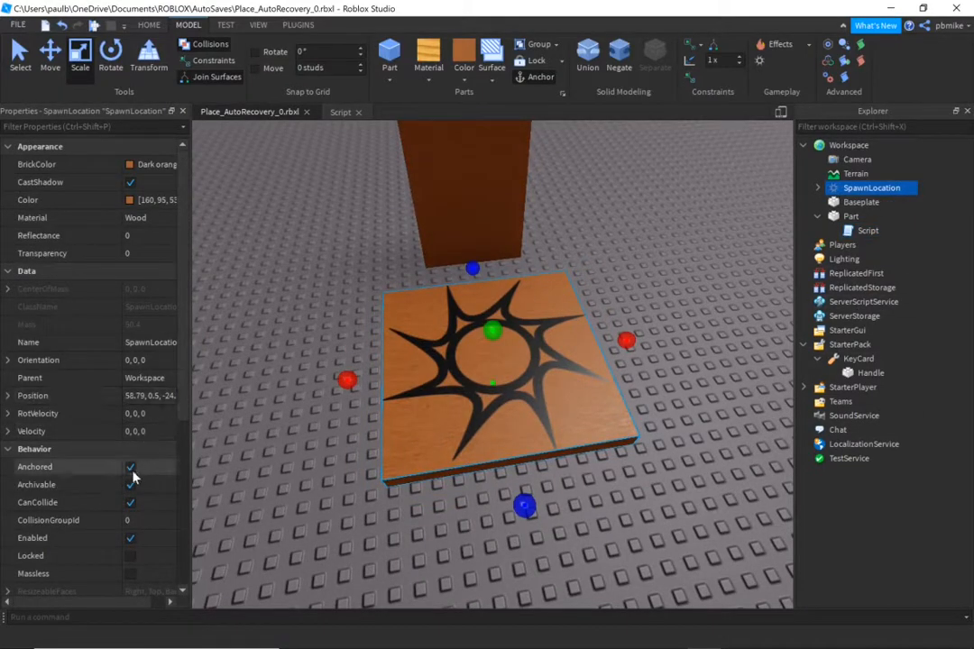
{"action": "left_click", "coordinate": [130, 503]}
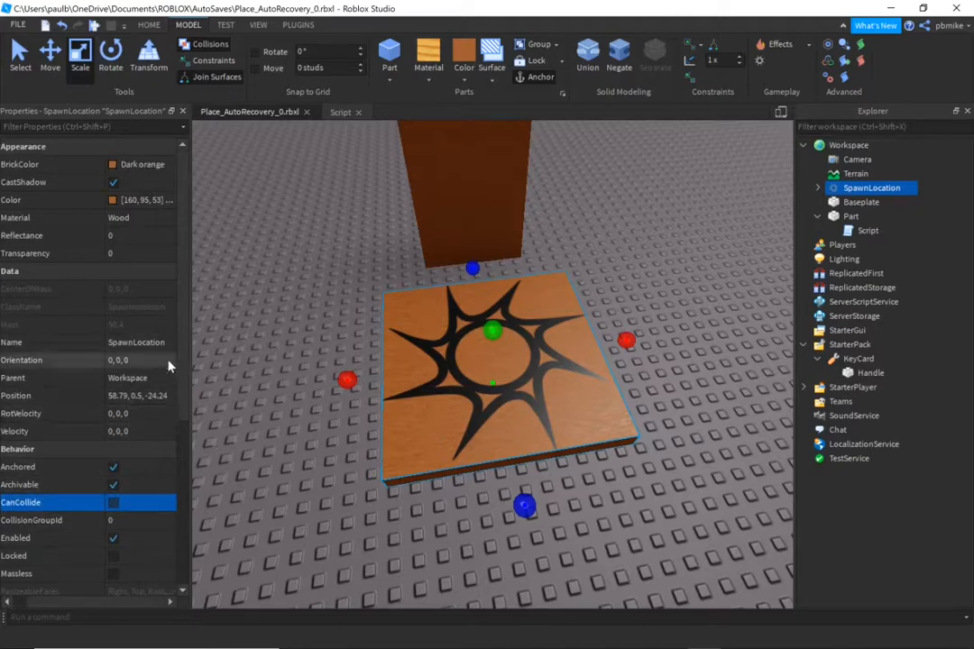
{"action": "left_click", "coordinate": [141, 244]}
{"action": "left_click", "coordinate": [166, 258]}
{"action": "type", "text": "1"}
{"action": "key", "text": "Return"}
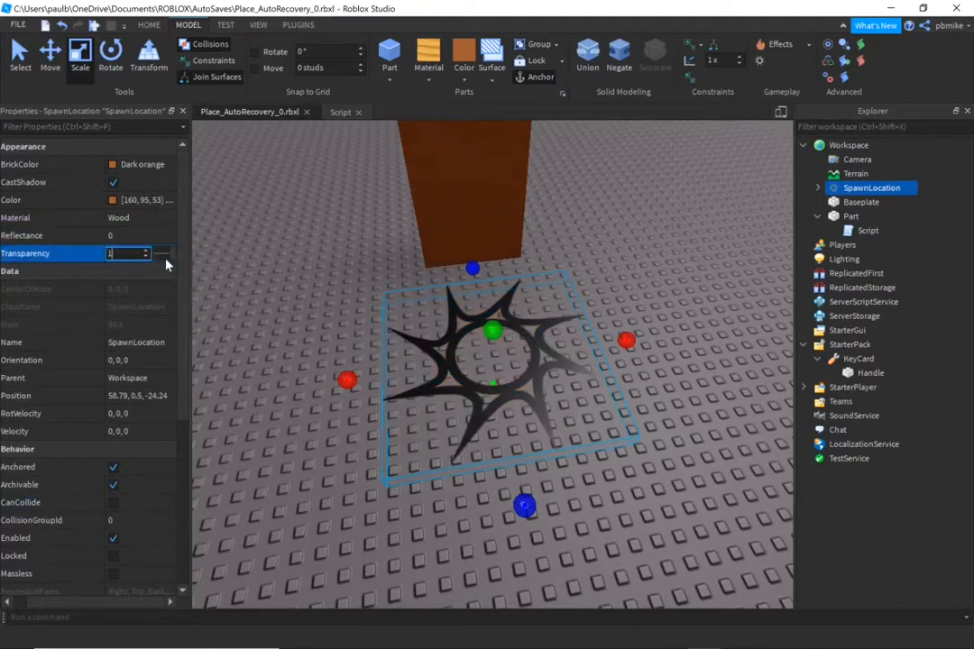
- Delete the Decal and the Weld from the SpawnLocation
{"action": "left_click", "coordinate": [818, 188]}
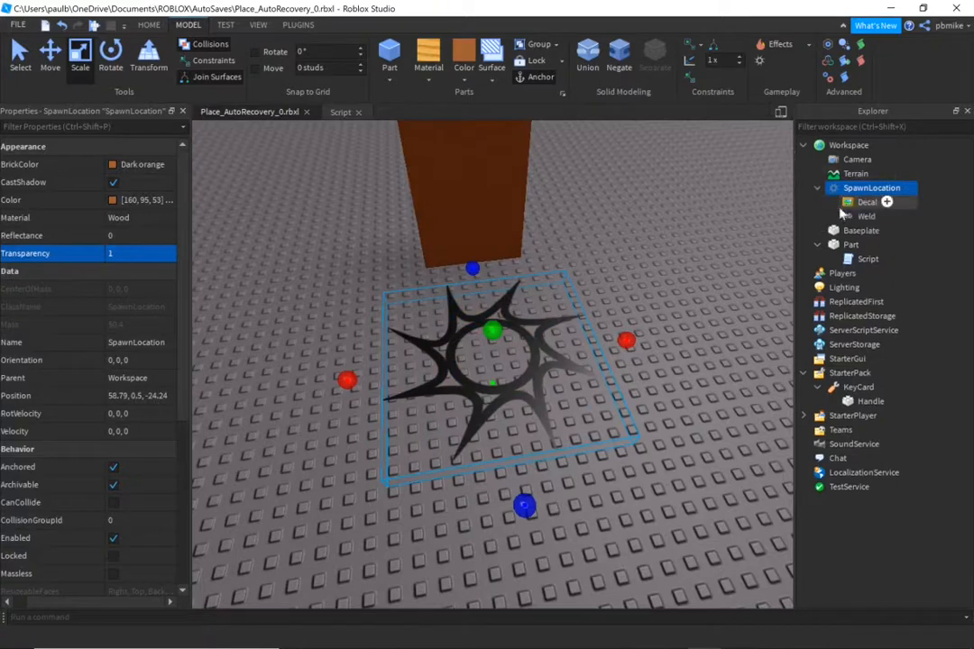
{"action": "left_click", "coordinate": [861, 202]}
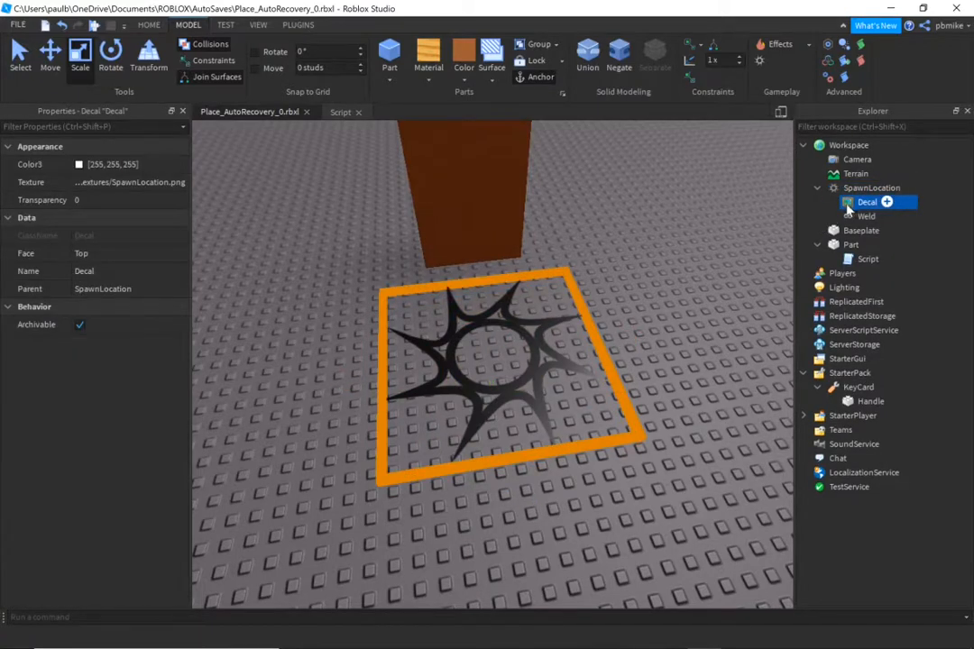
{"action": "key", "text": "Delete"}
{"action": "left_click", "coordinate": [871, 187]}
{"action": "left_click", "coordinate": [864, 202]}
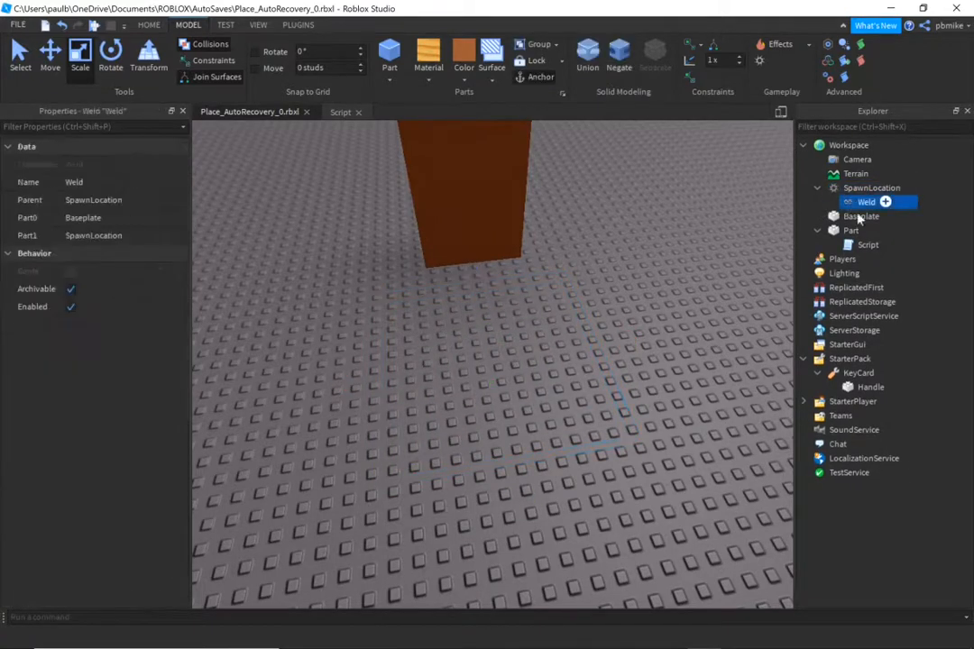
{"action": "key", "text": "Delete"}
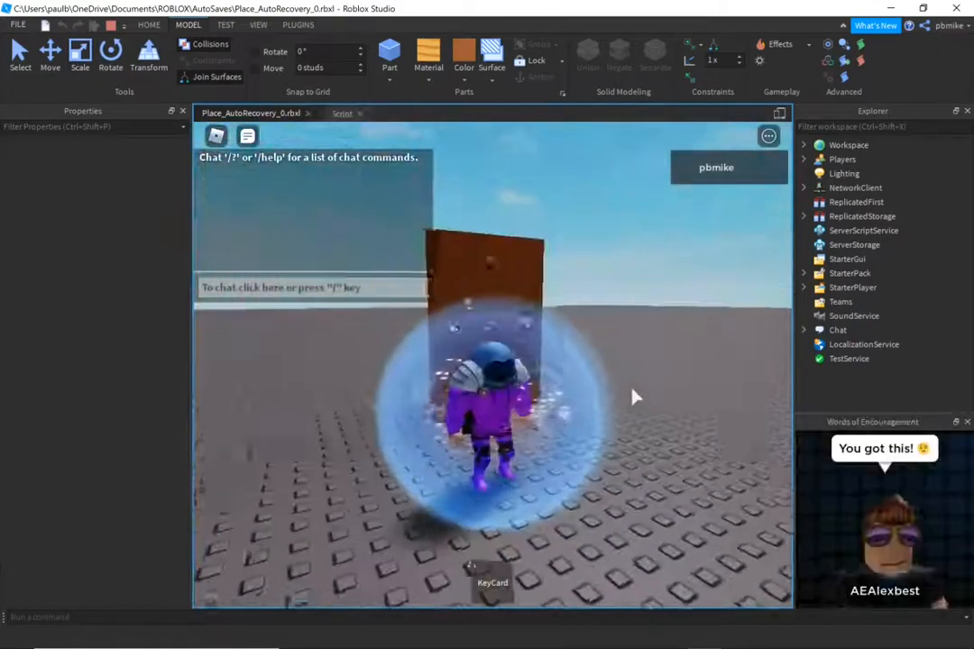
- Walk the character up to the door without the KeyCard equipped and end the playtest
{"action": "right_click_drag", "start_coordinate": [632, 390], "coordinate": [632, 390]}
{"action": "key", "text": "s"}
{"action": "left_click", "coordinate": [968, 423]}
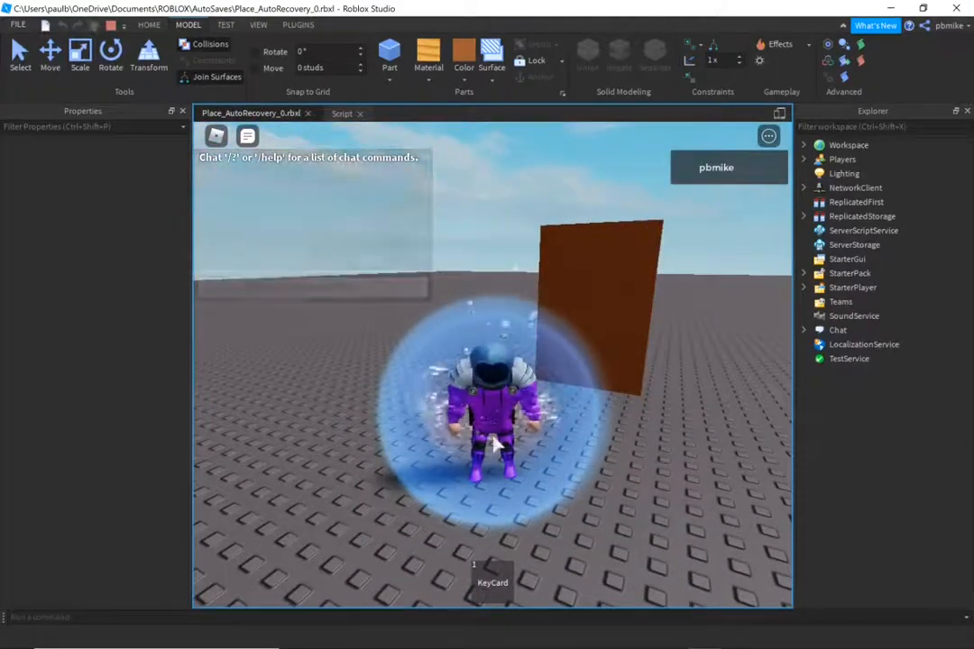
{"action": "key", "text": "w"}
{"action": "right_click_drag", "start_coordinate": [493, 443], "coordinate": [493, 443]}
{"action": "key", "text": "w"}
{"action": "key", "text": "s"}
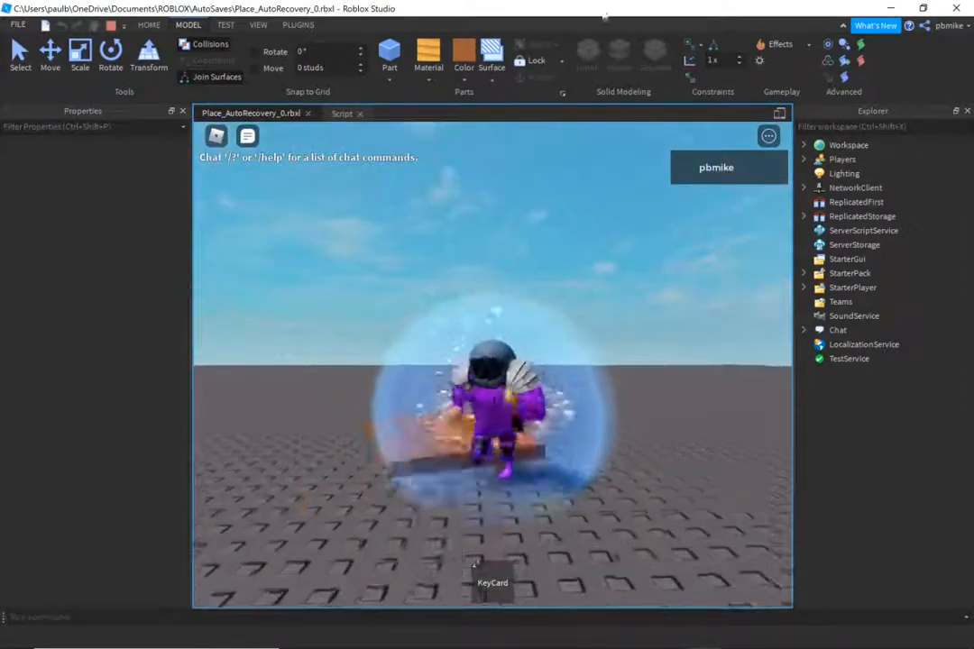
{"action": "left_click", "coordinate": [110, 26]}
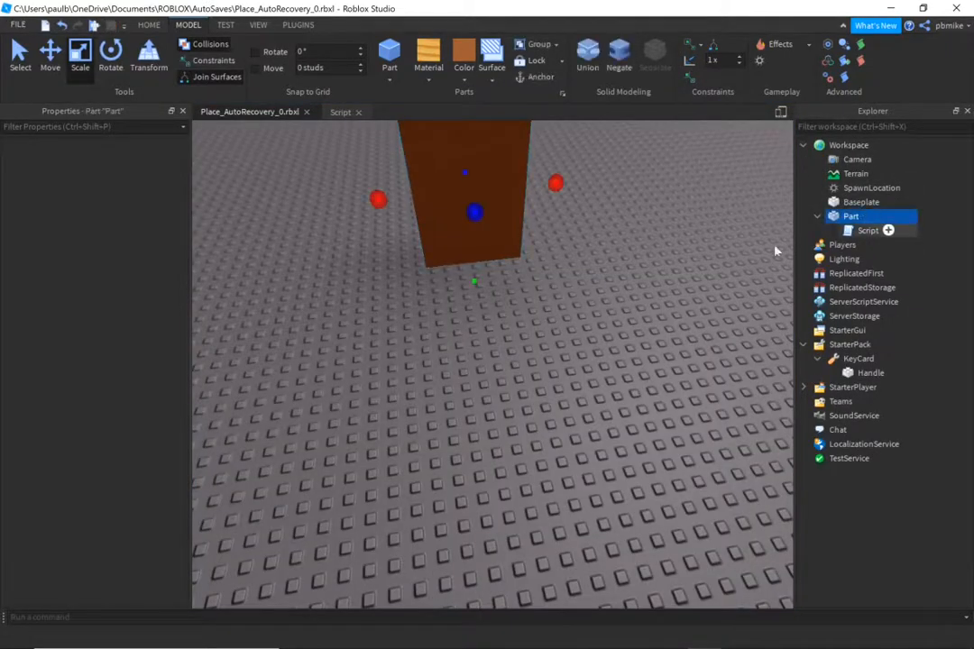
- Anchor the door part and start a new playtest
{"action": "left_click", "coordinate": [127, 467]}
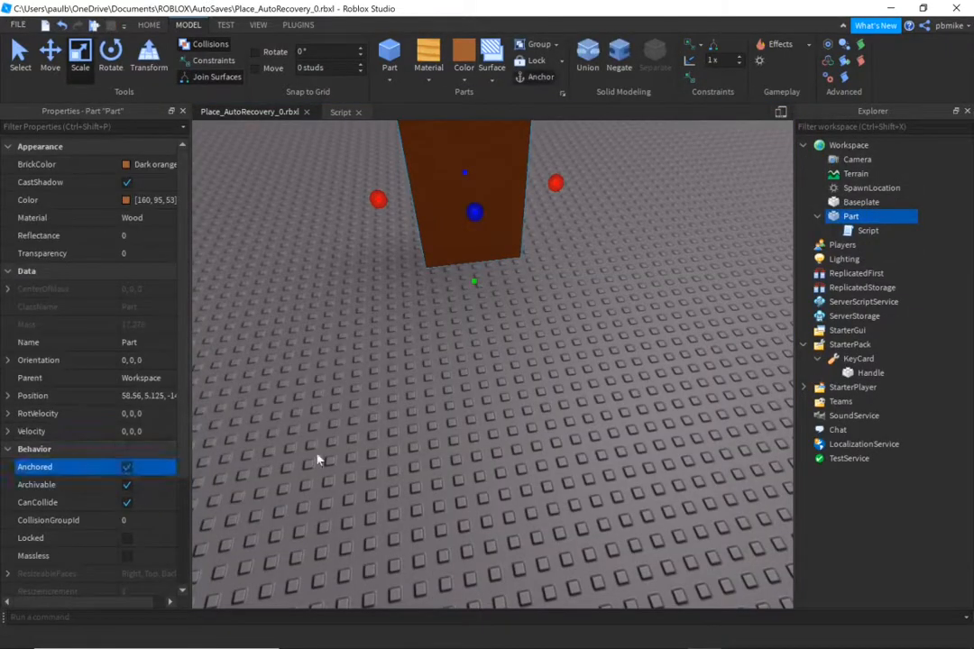
{"action": "left_click", "coordinate": [94, 25]}
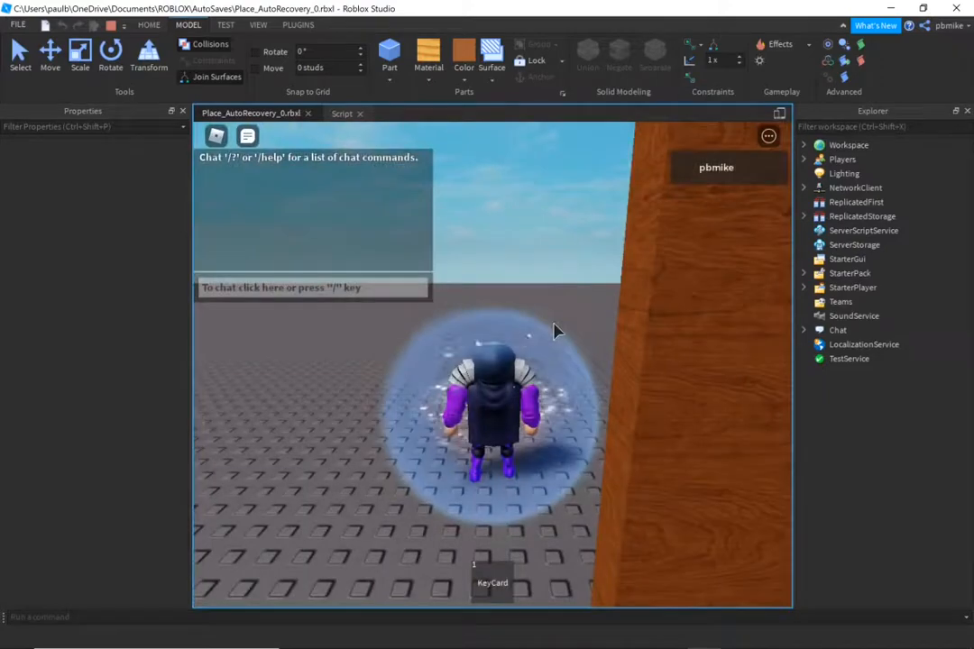
- Dismiss the Words of Encouragement panel and test walking the character into the anchored door without the KeyCard equipped
{"action": "right_click_drag", "start_coordinate": [521, 326], "coordinate": [521, 326]}
{"action": "key", "text": "w"}
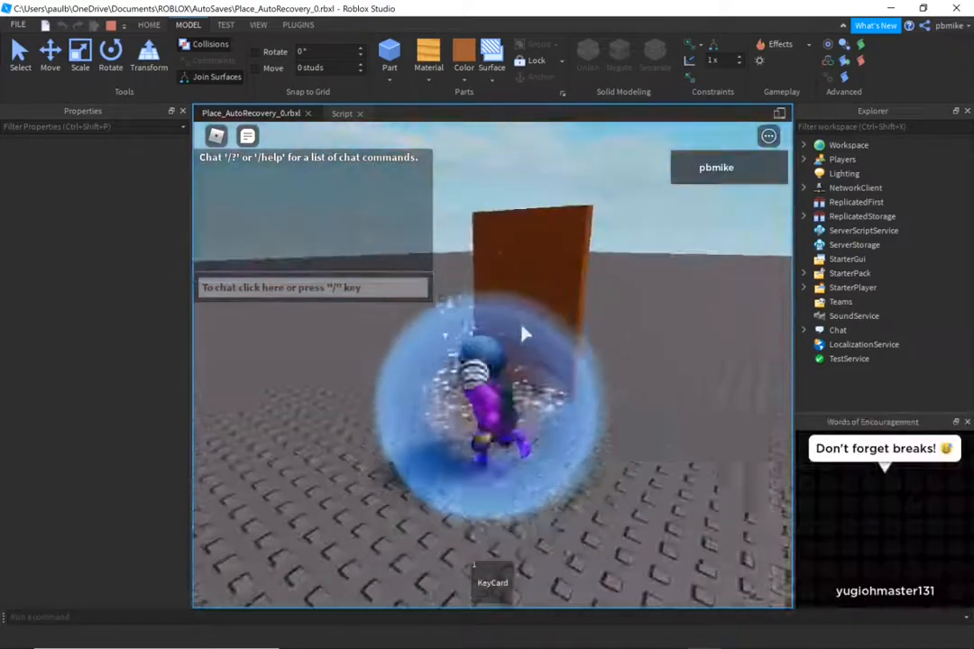
{"action": "key", "text": "s"}
{"action": "left_click", "coordinate": [968, 423]}
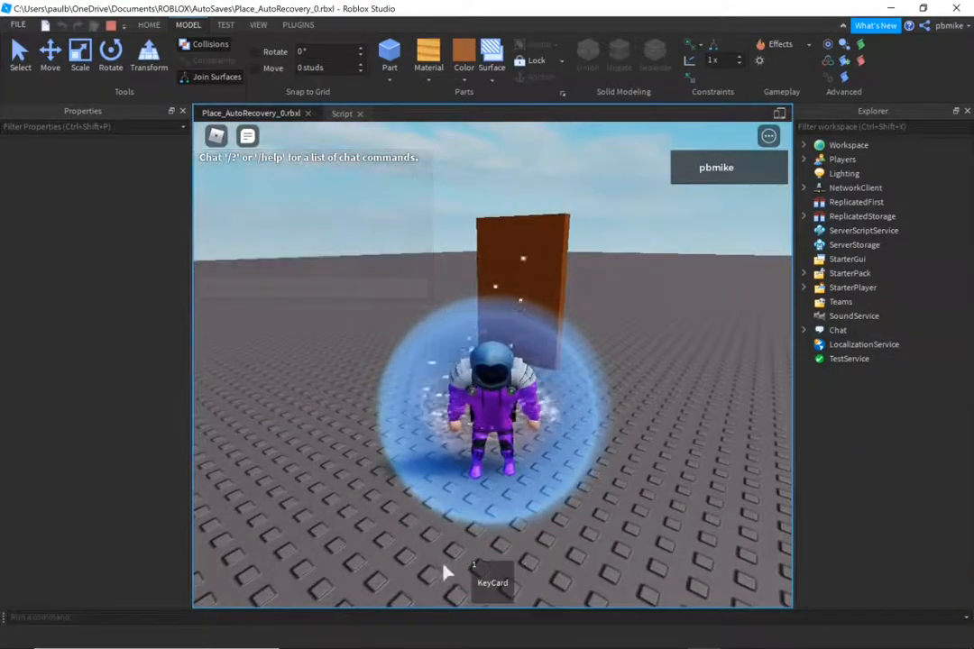
{"action": "key", "text": "w"}
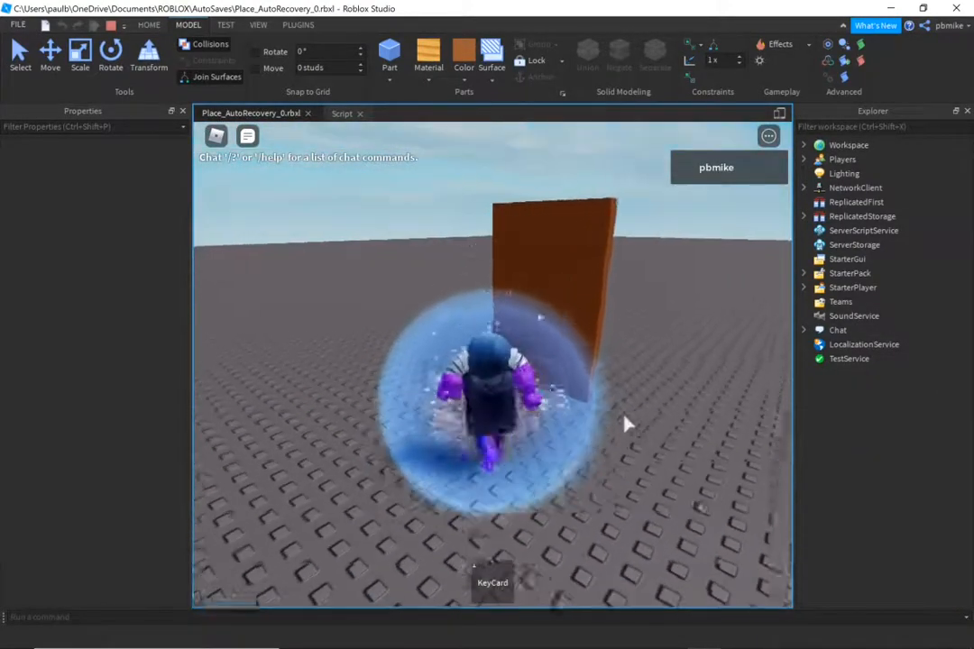
{"action": "right_click_drag", "start_coordinate": [624, 424], "coordinate": [624, 424]}
{"action": "key", "text": "s"}
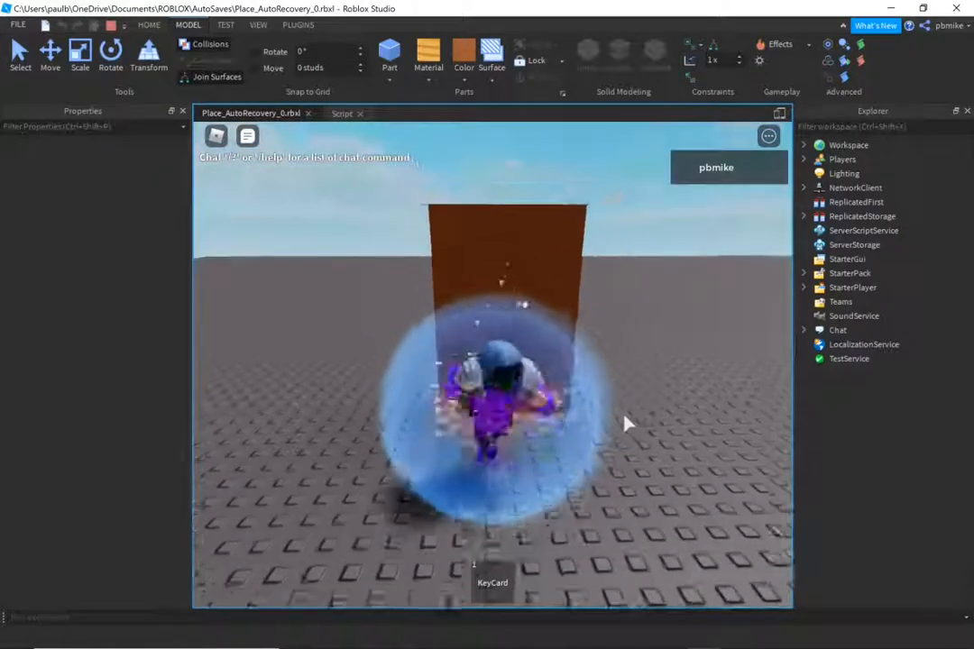
{"action": "key", "text": "w"}
{"action": "key", "text": "s"}
{"action": "key", "text": "s"}
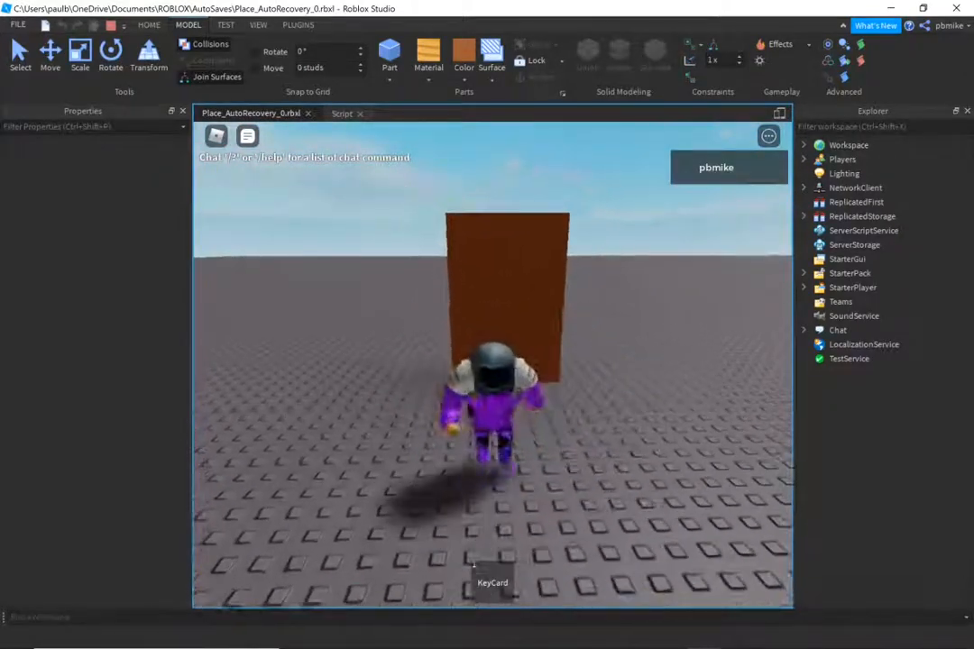
- Equip the KeyCard and walk the character into the door to test that it opens
{"action": "key", "text": "w"}
{"action": "right_click_drag", "start_coordinate": [611, 505], "coordinate": [612, 506]}
{"action": "key", "text": "s"}
{"action": "key", "text": "w"}
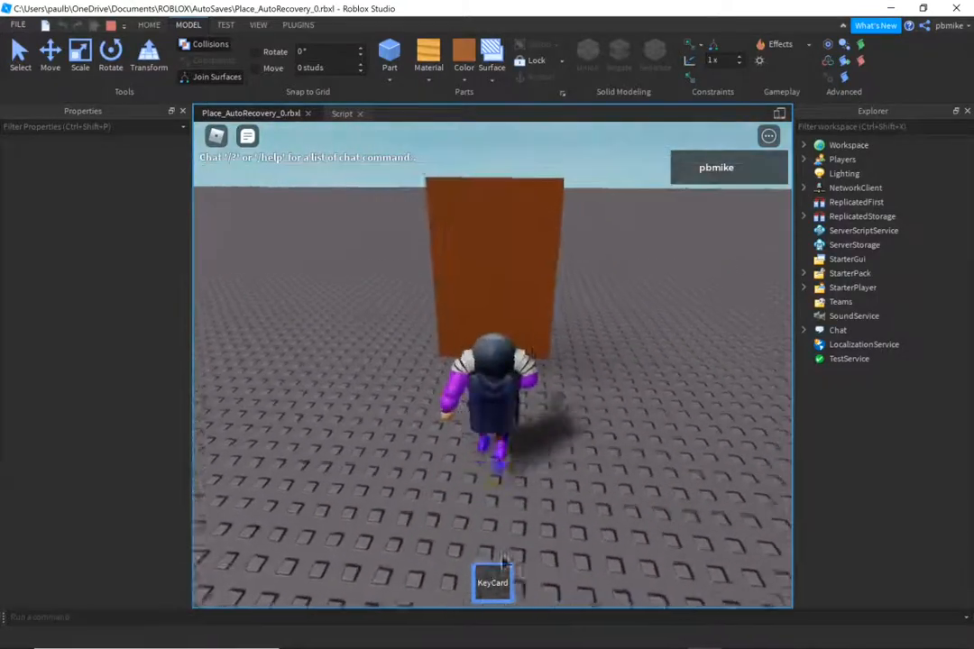
{"action": "key", "text": "s"}
{"action": "right_click_drag", "start_coordinate": [572, 476], "coordinate": [572, 478]}
{"action": "key", "text": "w"}
{"action": "key", "text": "s"}
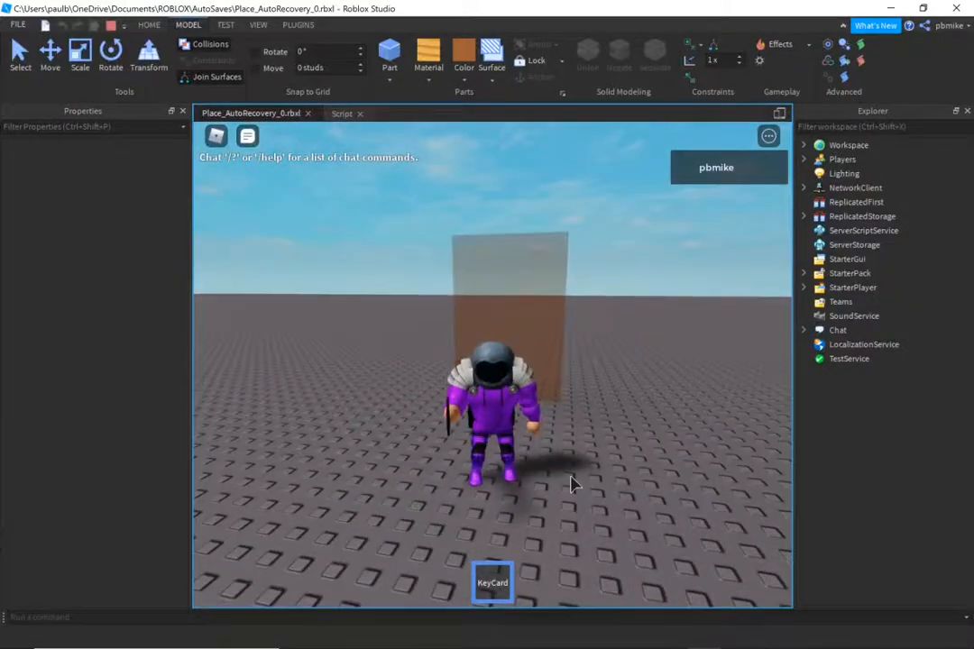
- Unequip the KeyCard and walk the character around and against the door to test it without the card
{"action": "key", "text": "w"}
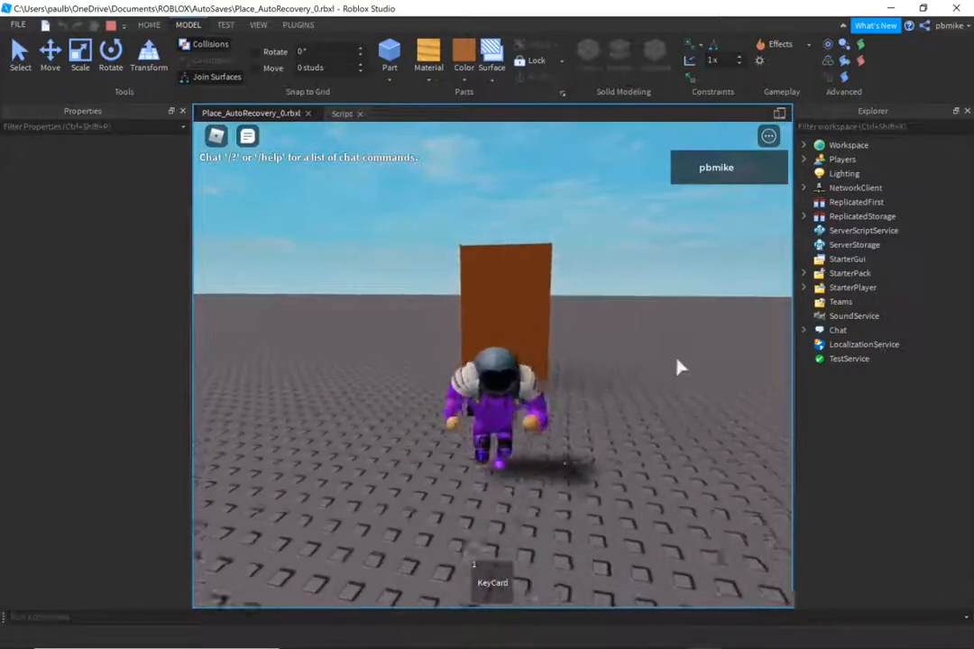
{"action": "key", "text": "s"}
{"action": "right_click_drag", "start_coordinate": [617, 426], "coordinate": [616, 425]}
{"action": "key", "text": "s"}
{"action": "key", "text": "s"}
{"action": "key", "text": "s"}
{"action": "key", "text": "s"}
{"action": "key", "text": "w"}
{"action": "key", "text": "s"}
{"action": "key", "text": "w"}
{"action": "key", "text": "w"}
- Equip the KeyCard again and walk the character through the door and back
{"action": "left_click", "coordinate": [509, 580]}
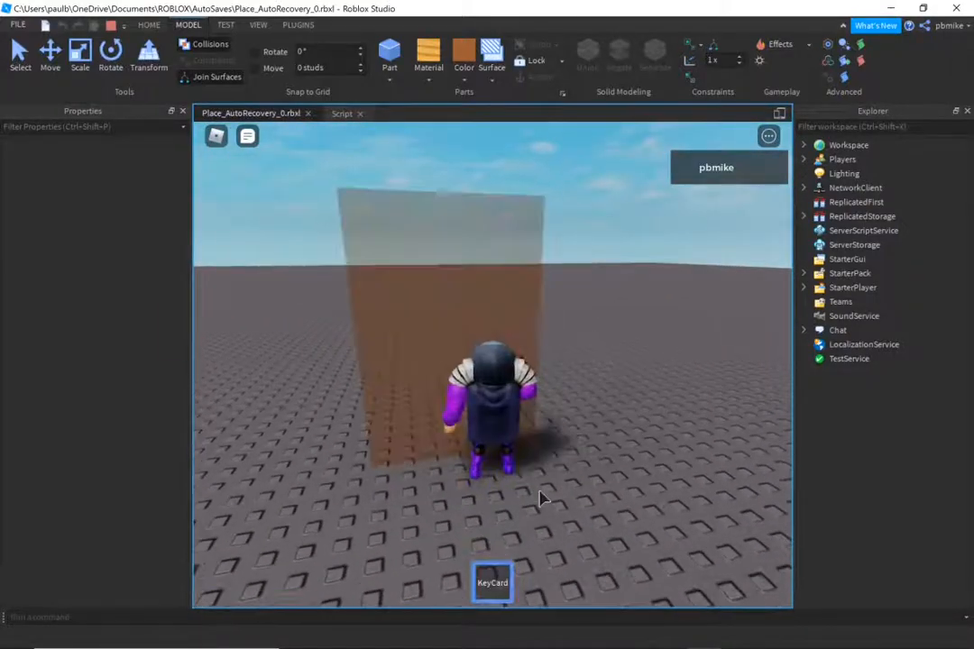
{"action": "key", "text": "w"}
{"action": "right_click_drag", "start_coordinate": [539, 492], "coordinate": [540, 491]}
{"action": "key", "text": "s"}
{"action": "key", "text": "s"}
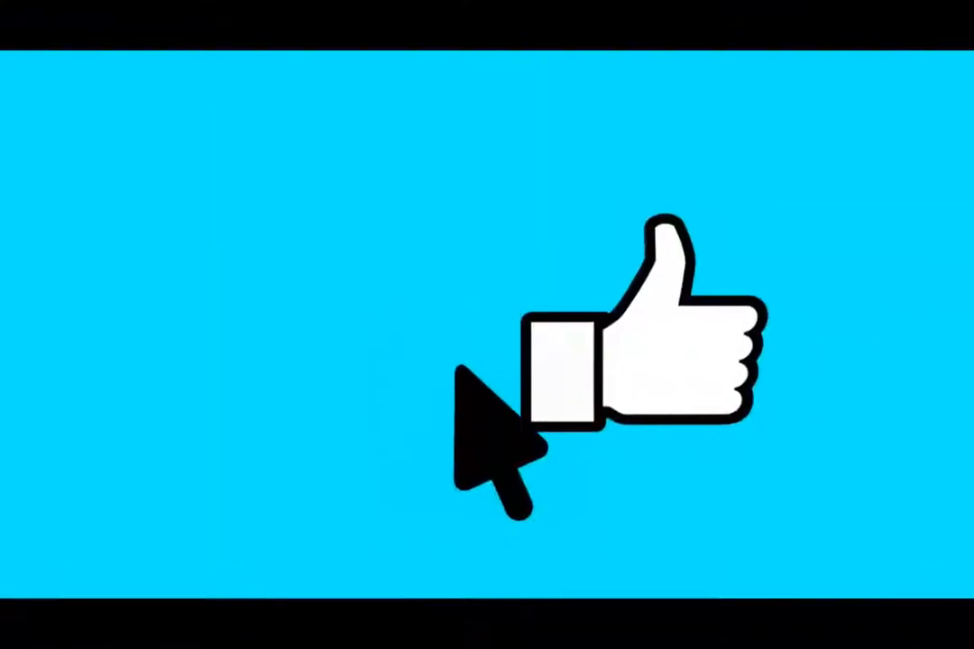